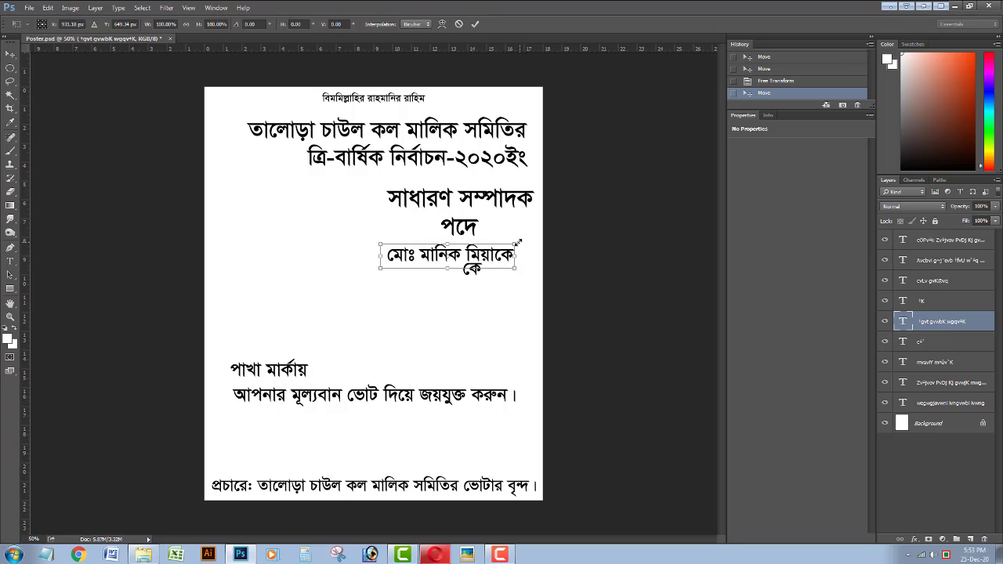
drag(519, 243, 532, 263)
drag(503, 281, 503, 316)
key(Return)
Enlarge the word কে and reposition it beneath the name line.
key(ctrl+t)
key(Return)
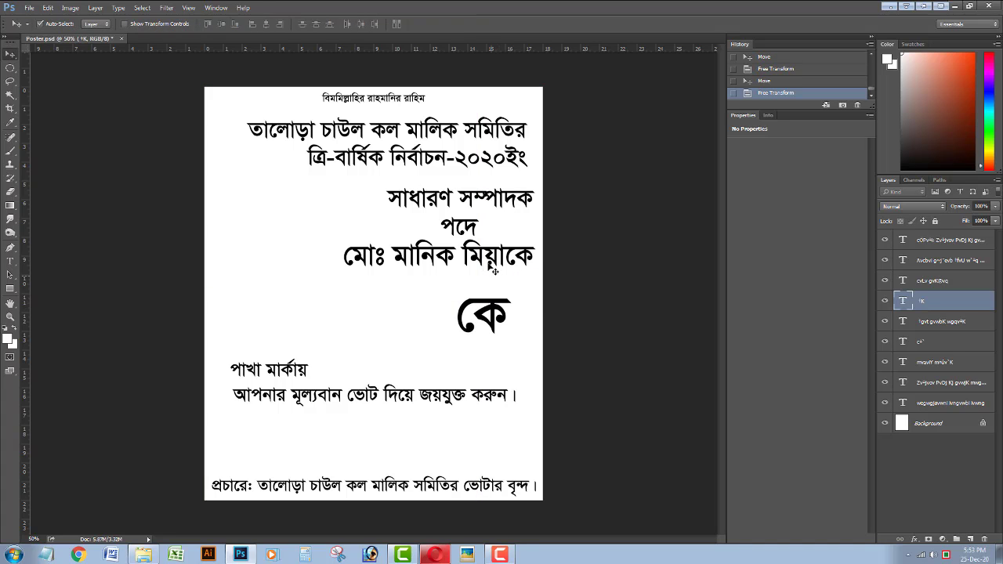
drag(491, 263, 506, 310)
key(ctrl+t)
drag(494, 315, 497, 319)
key(Return)
Nudge the name line and সাধারণ সম্পাদক text down to spread the middle lines.
click(482, 269)
key(Down)
key(Down)
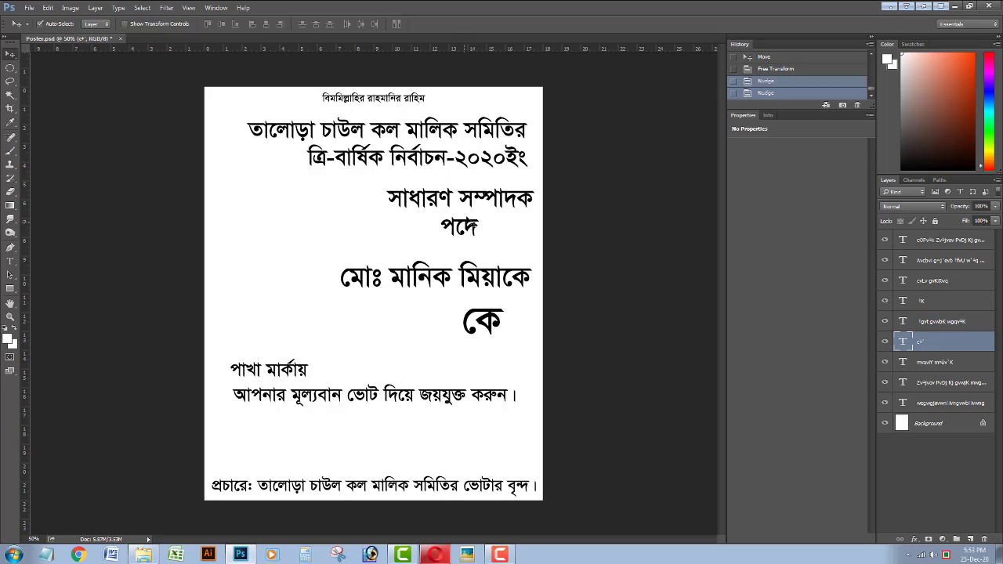
click(477, 211)
key(Down)
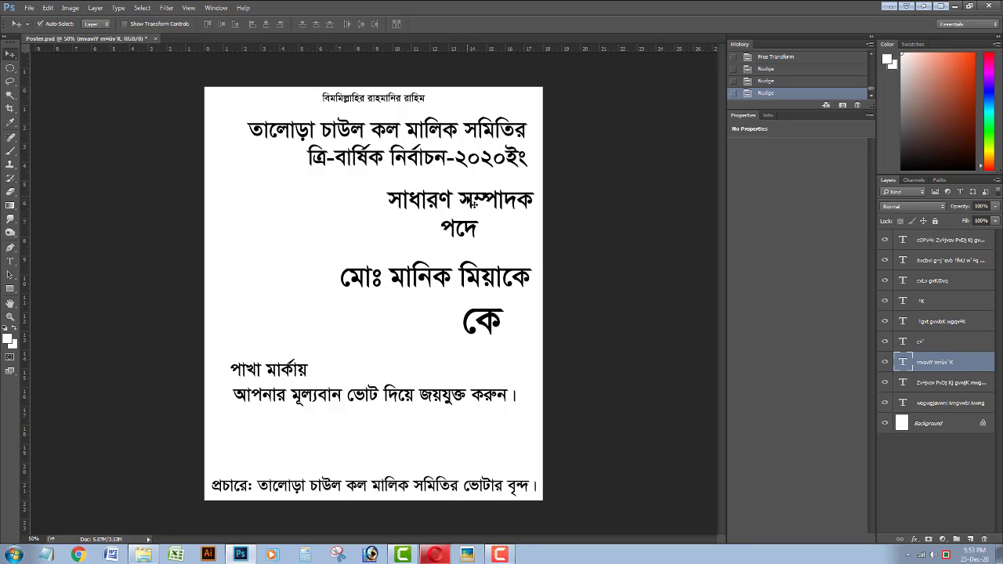
click(395, 159)
Change the two-line heading's text colour from black to a deep purple.
click(11, 261)
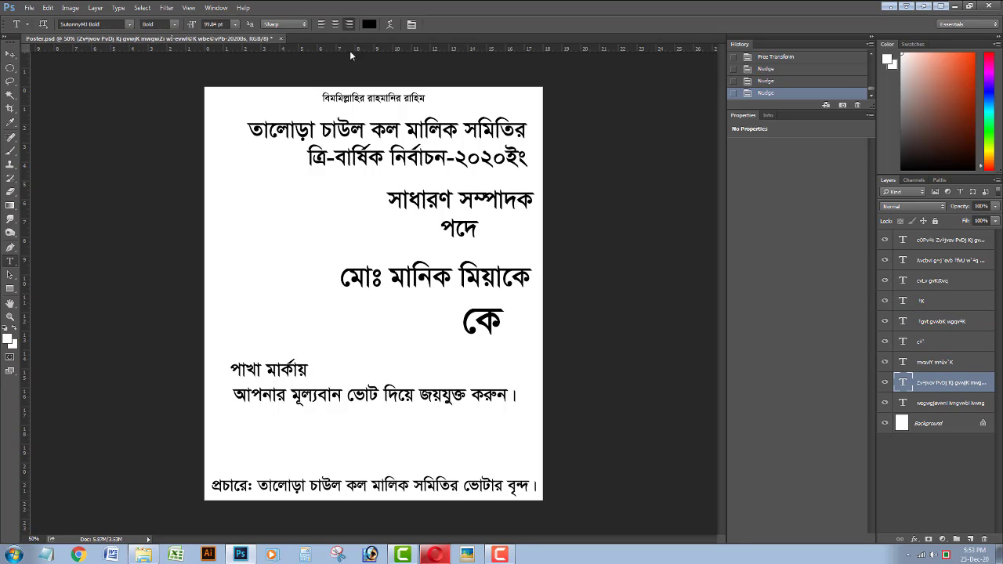
click(369, 24)
drag(766, 140, 766, 128)
click(750, 127)
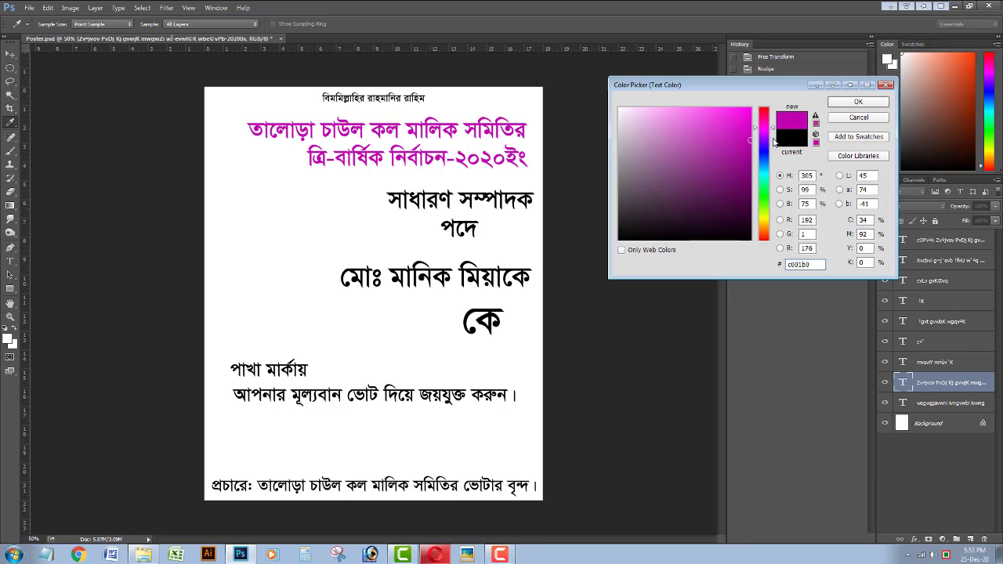
click(766, 138)
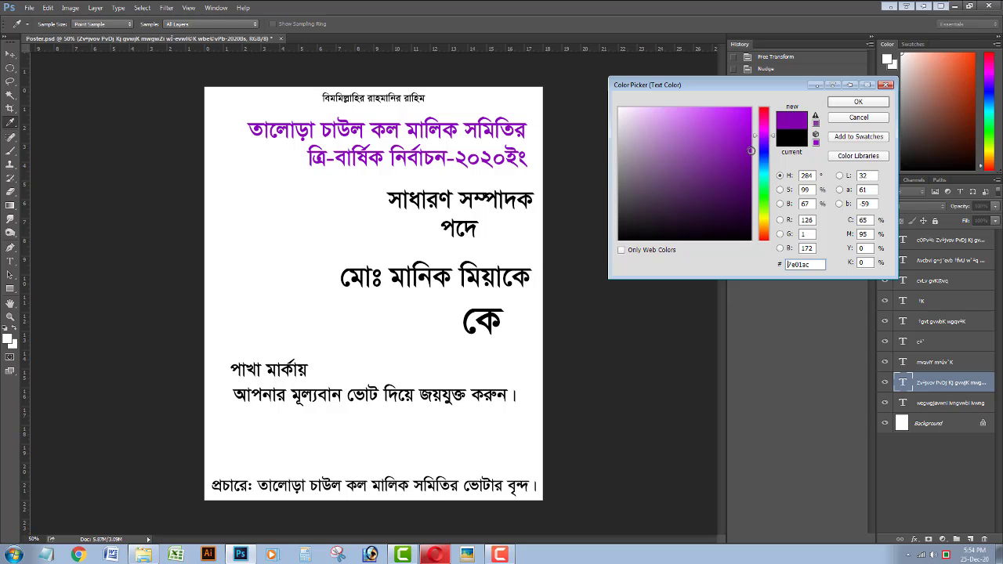
drag(771, 138, 771, 142)
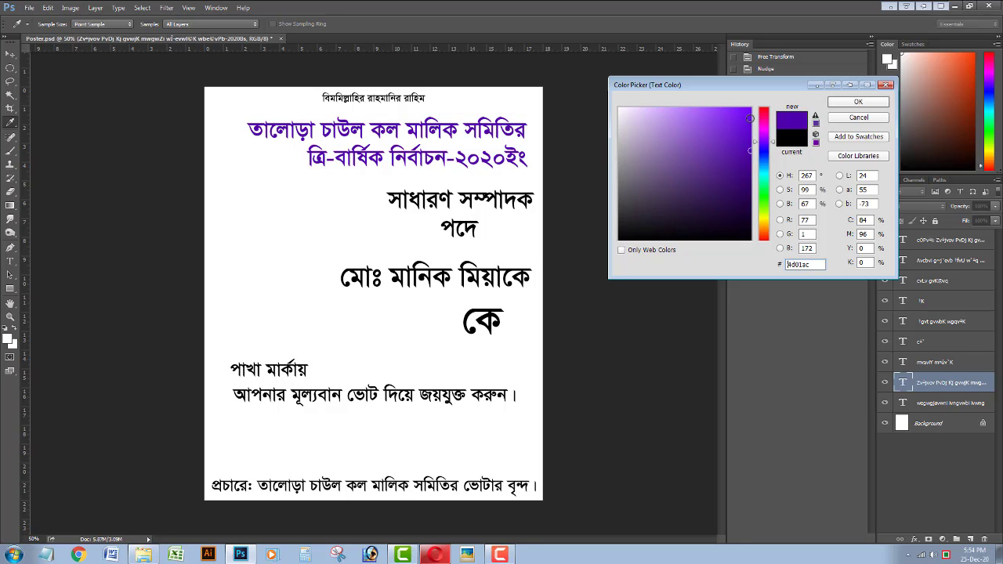
click(750, 118)
click(858, 102)
Select the সাধারণ সম্পাদক layer and choose a fill colour for the Rectangle tool.
click(384, 199)
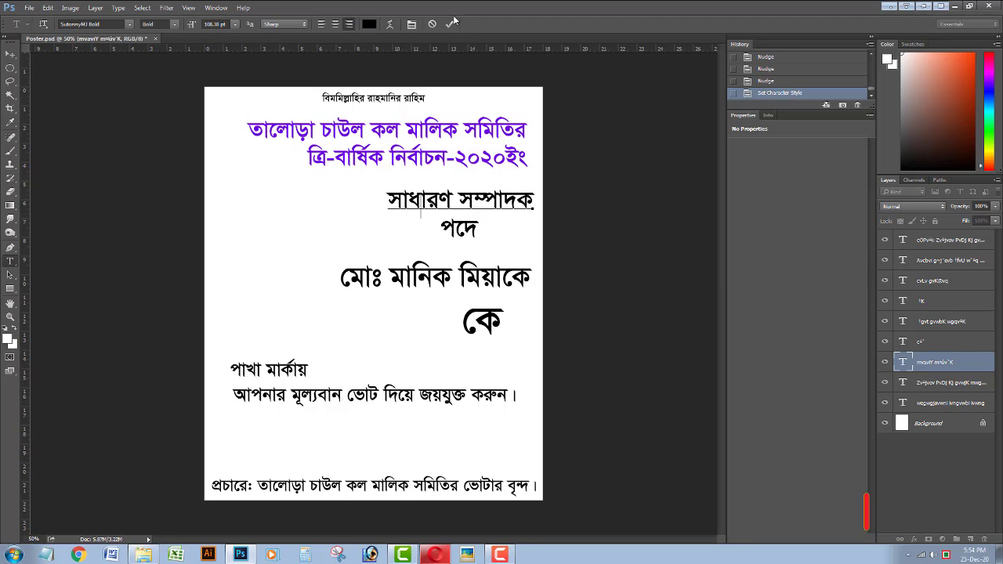
click(10, 288)
click(96, 24)
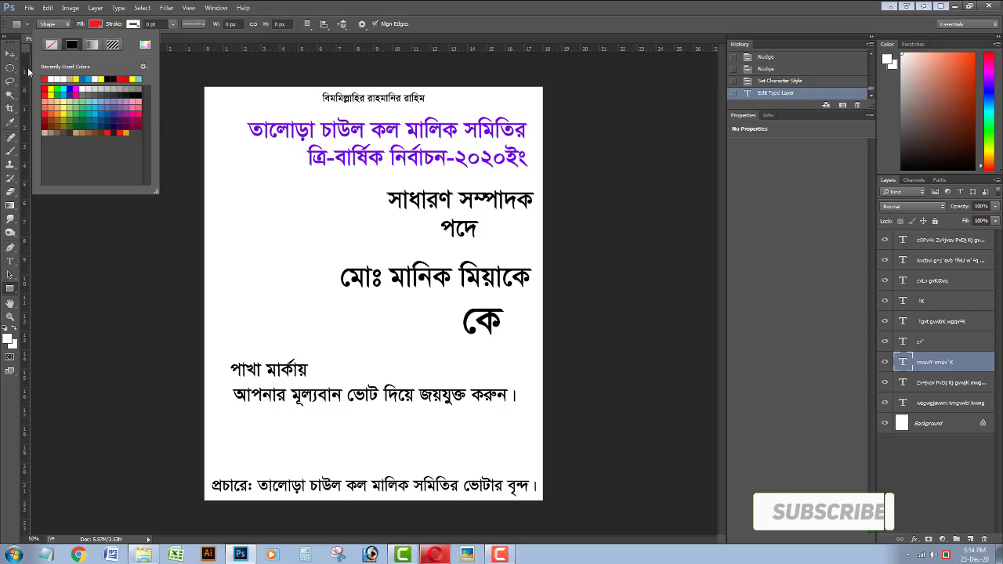
Draw a red rectangle over সাধারণ সম্পাদক and send it behind all the text.
key(v)
click(8, 288)
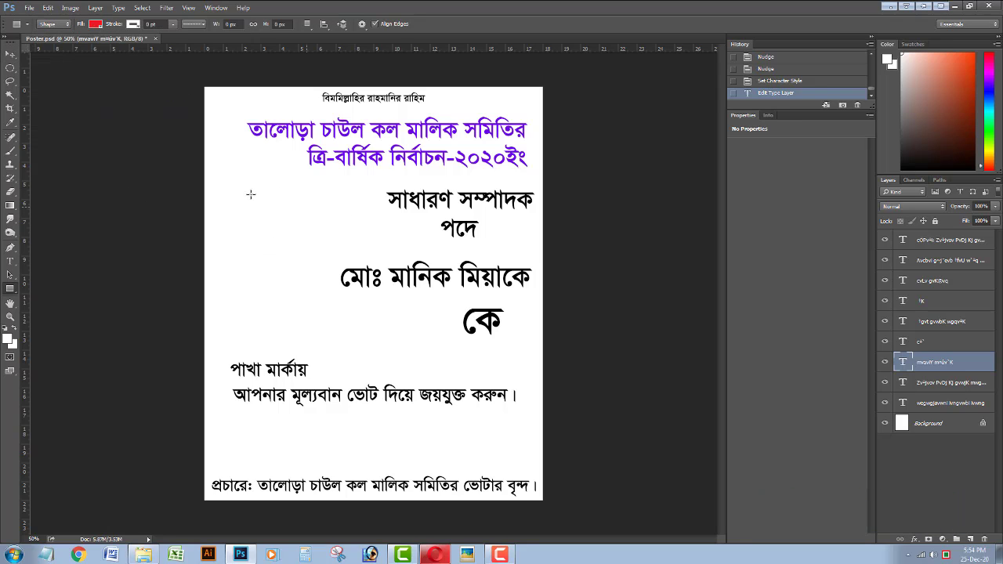
click(95, 23)
click(262, 230)
drag(259, 206, 527, 203)
click(10, 56)
key(ctrl+shift+bracketleft)
Resize the red box to fit the label and nudge সাধারণ সম্পাদক into place inside it.
key(ctrl+t)
key(Return)
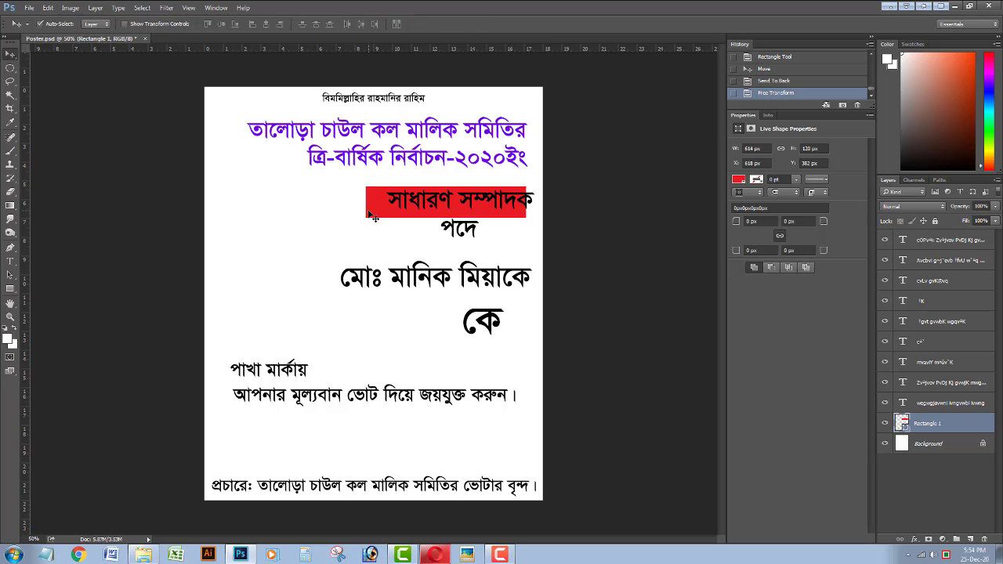
key(ctrl+t)
drag(366, 203, 373, 204)
key(Return)
click(417, 205)
key(shift+Left)
key(shift+Left)
key(shift+Left)
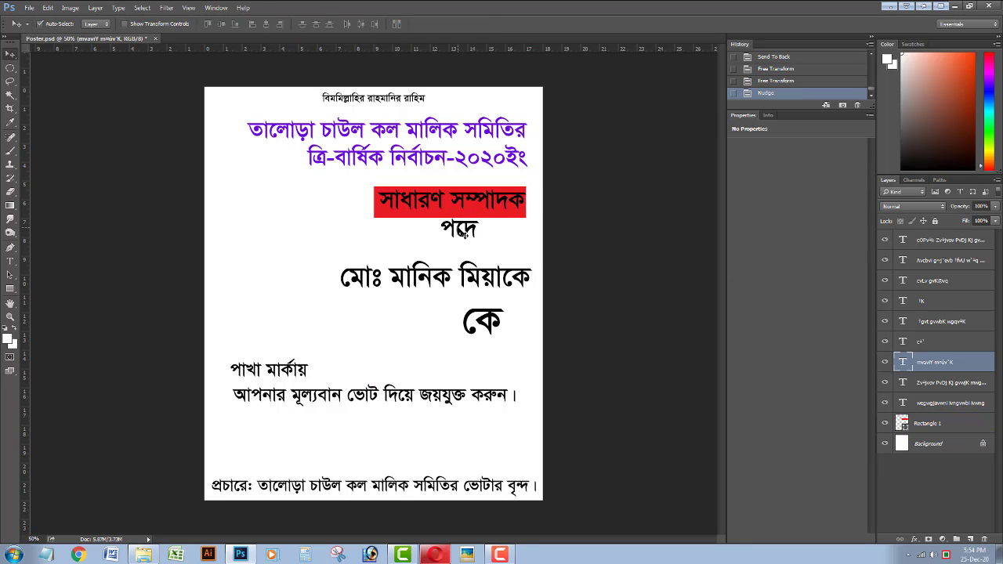
key(Down)
key(Down)
key(Down)
key(Down)
key(Down)
key(Down)
key(Down)
key(Down)
key(Left)
key(Left)
key(Left)
key(Left)
key(Left)
key(Left)
key(Left)
Make the সাধারণ সম্পাদক text yellow.
click(10, 261)
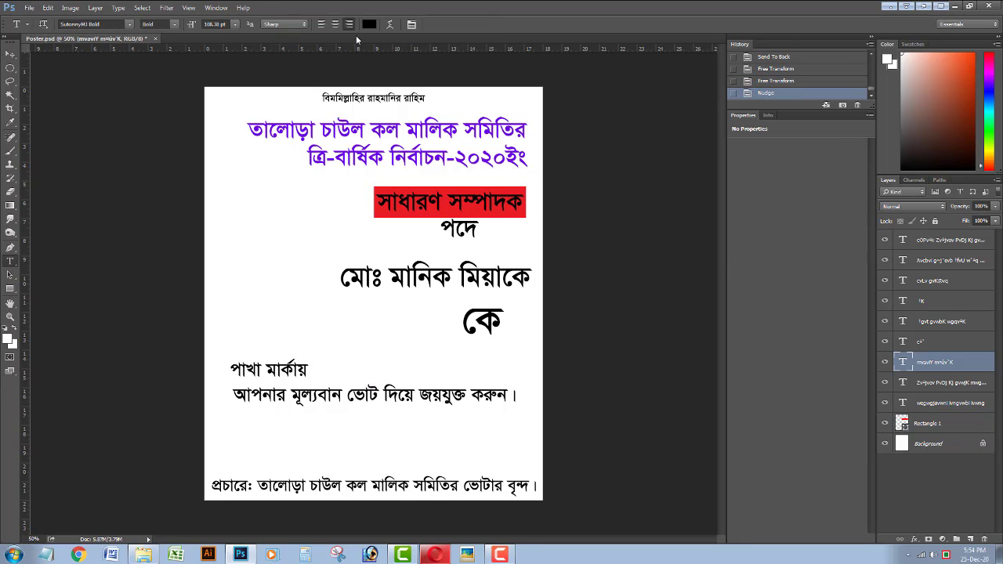
click(369, 25)
click(767, 219)
click(751, 119)
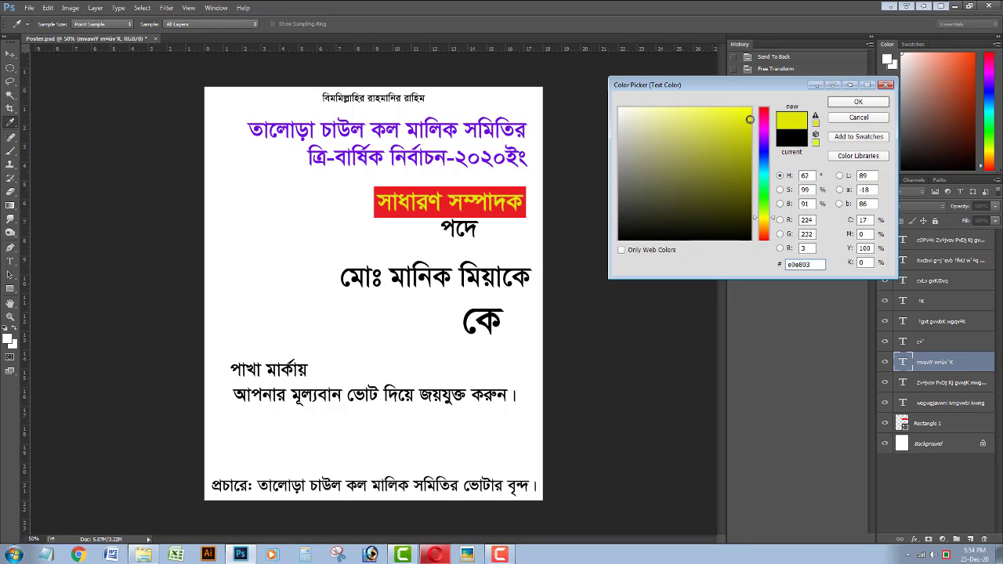
click(858, 102)
Copy the red box down behind পদে and reshape it into a trapezoid about 56% wide.
click(10, 53)
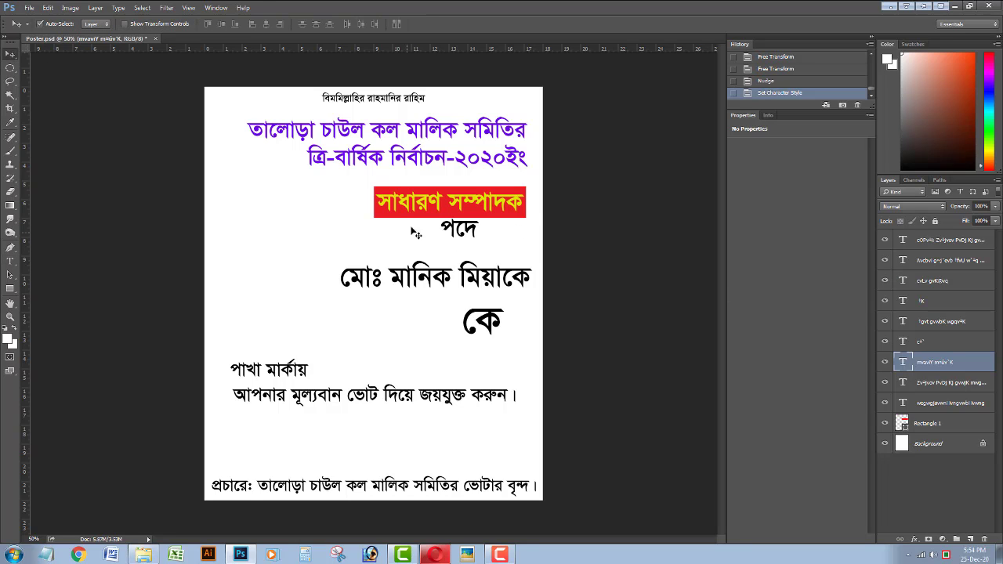
drag(408, 214, 405, 240)
key(ctrl+t)
drag(522, 229, 490, 228)
drag(429, 243, 453, 227)
key(Return)
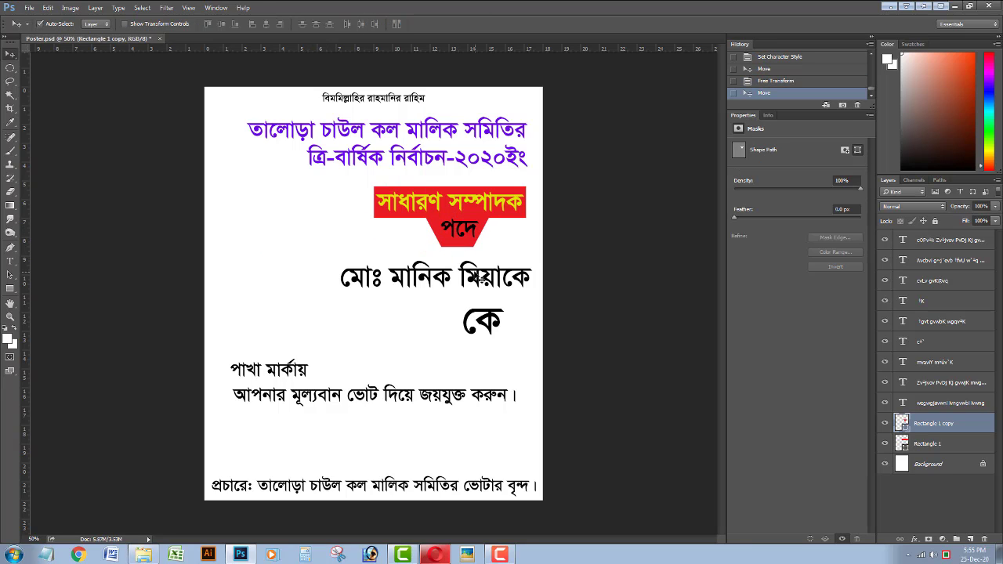
Centre the trapezoid horizontally under the banner and nudge পদে to its centre.
click(401, 215)
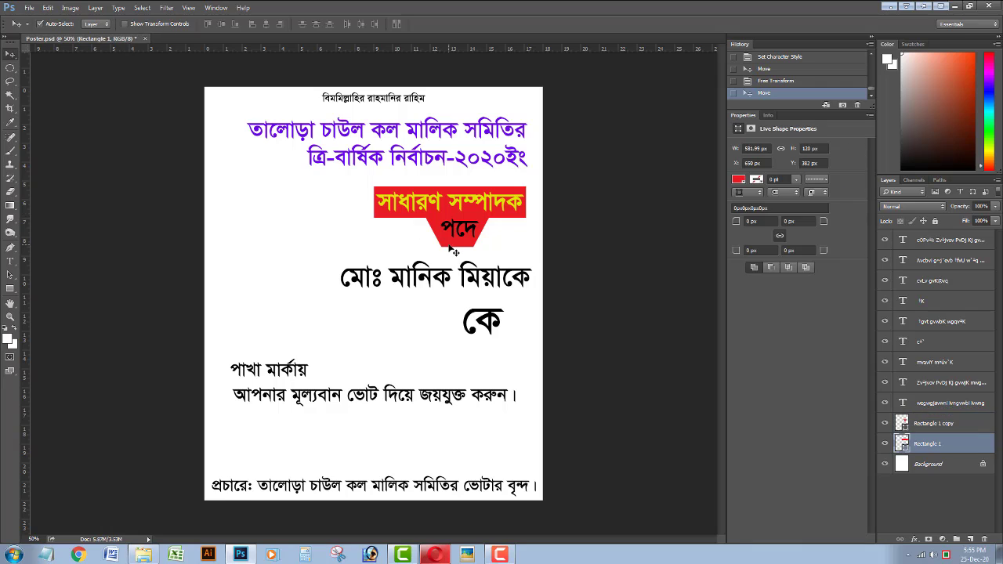
shift+click(450, 244)
click(265, 25)
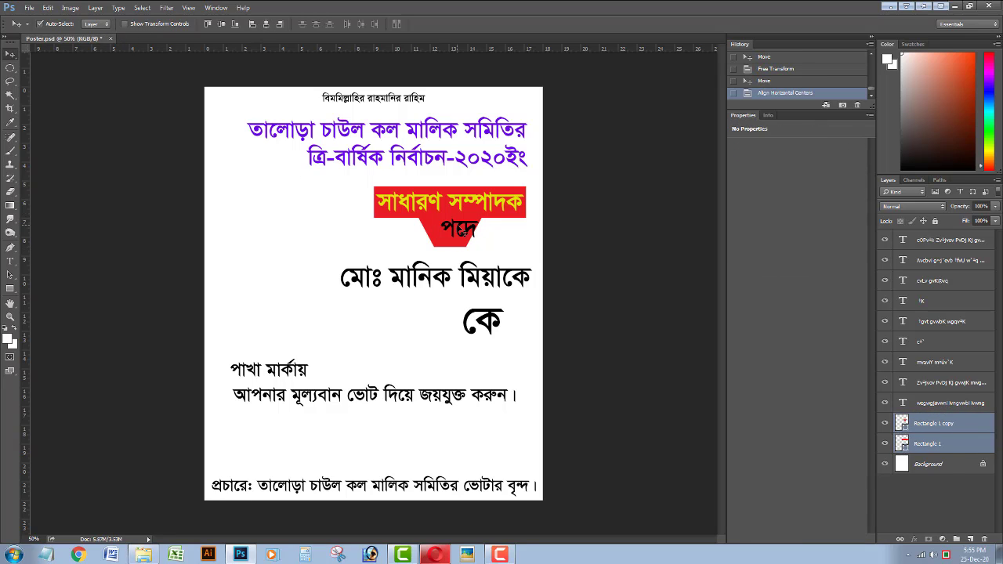
click(458, 224)
key(Left)
key(Left)
key(Left)
key(Left)
key(Left)
key(Left)
key(Left)
key(Left)
key(Left)
key(Left)
key(Left)
key(Left)
key(Left)
key(Left)
key(Left)
key(Left)
key(Left)
key(Left)
key(Left)
key(Left)
key(Down)
key(Down)
key(Down)
key(Down)
key(Down)
key(Down)
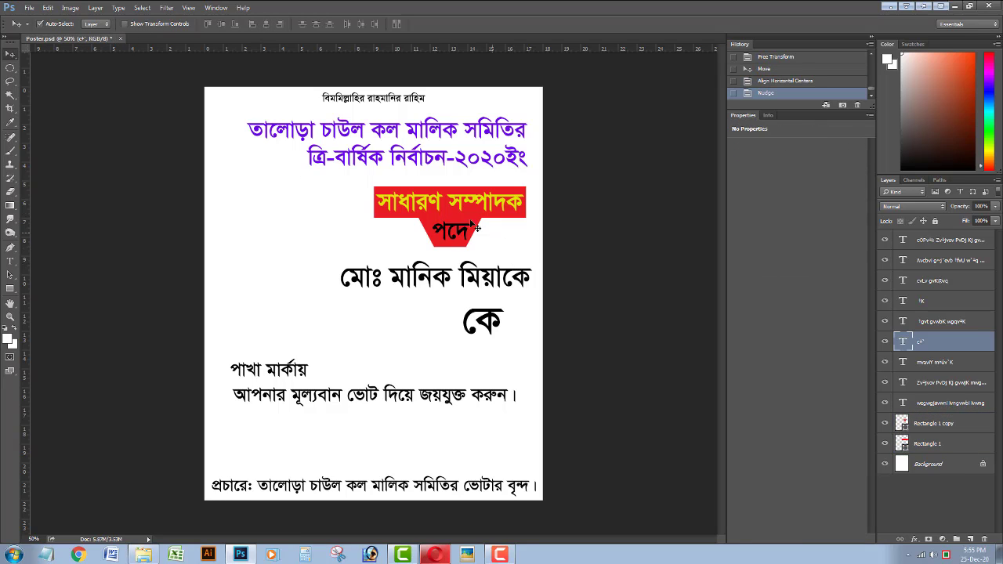
Open Blending Options for the red banner layer.
click(433, 215)
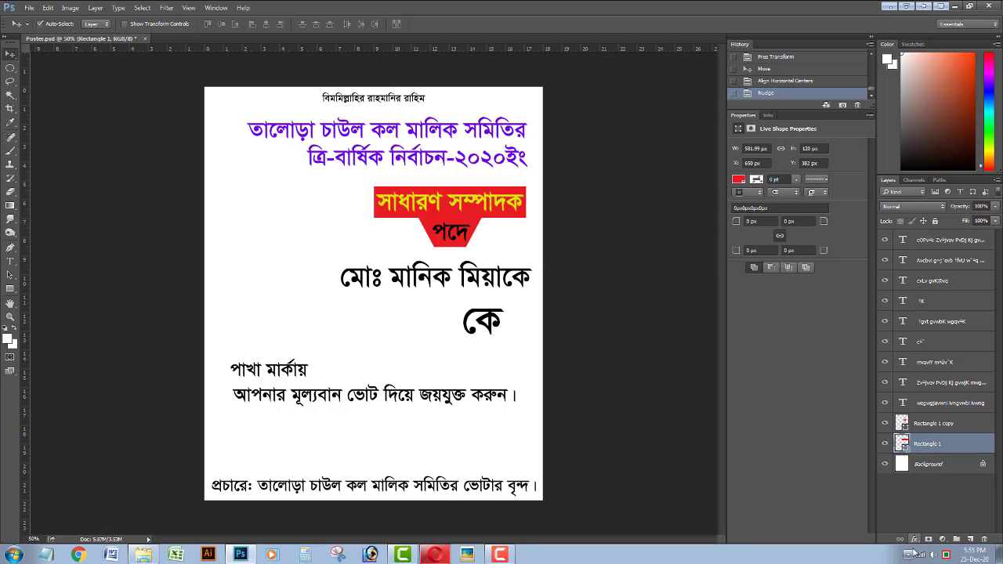
click(914, 541)
click(933, 412)
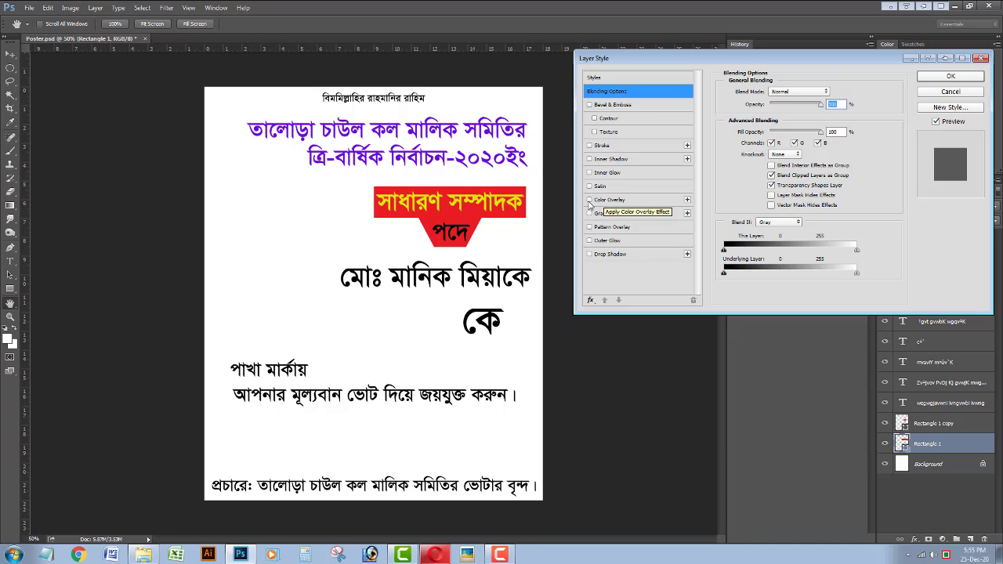
Add a black Stroke outline to the red banner.
click(602, 146)
click(787, 162)
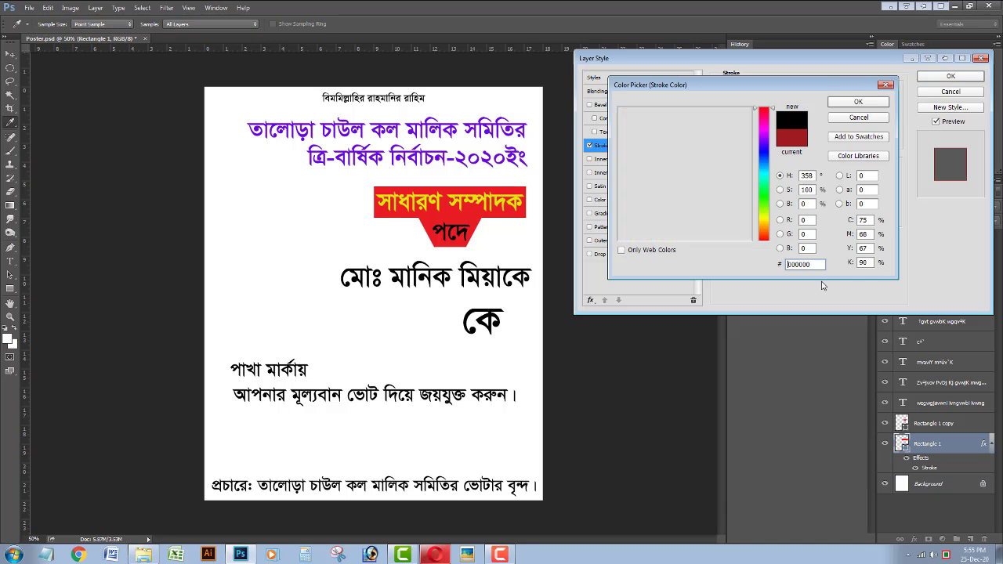
click(862, 104)
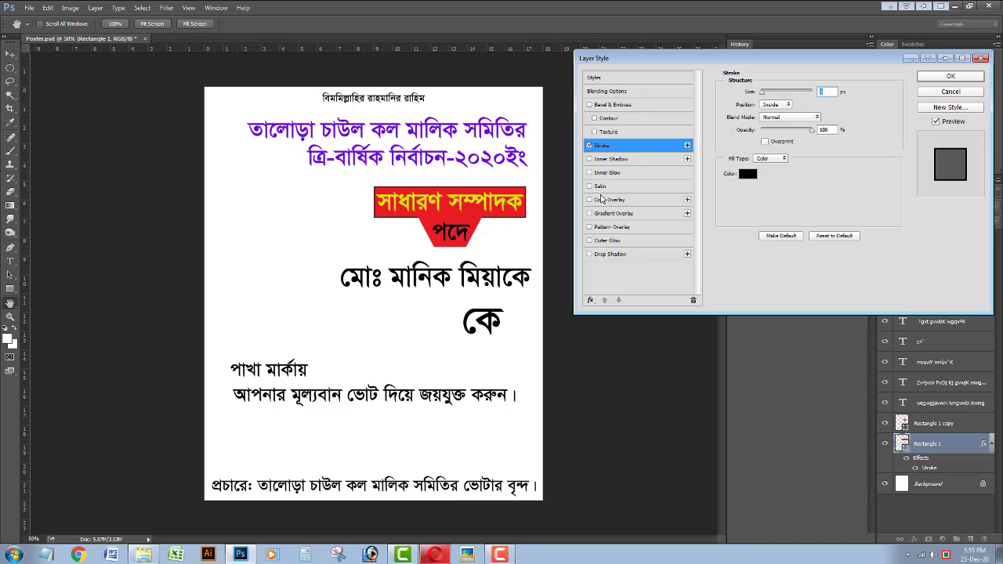
click(948, 77)
Set the Rectangle tool to a solid 3 pt stroke and draw a small red rectangle left of the banner.
click(11, 289)
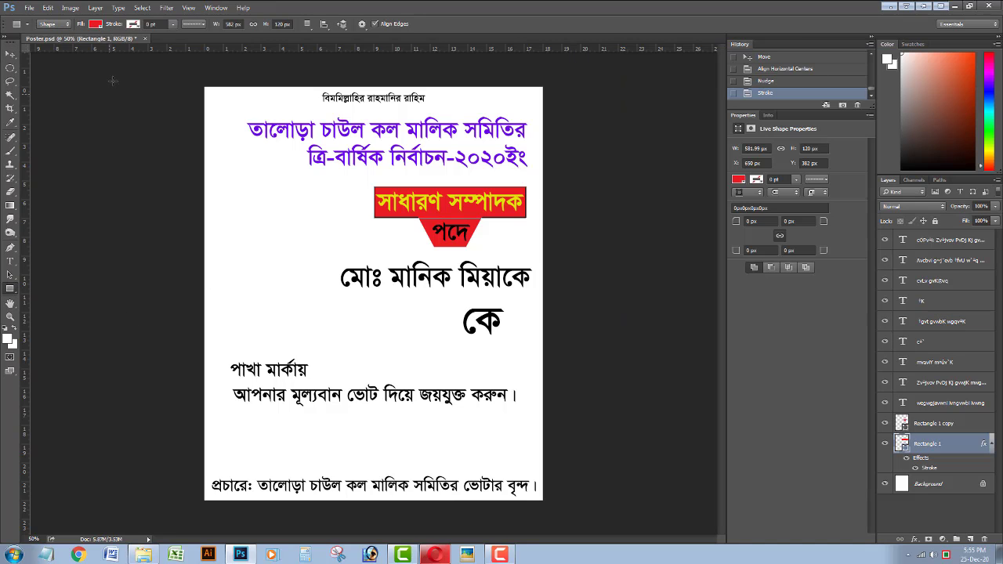
click(95, 23)
click(174, 26)
click(193, 24)
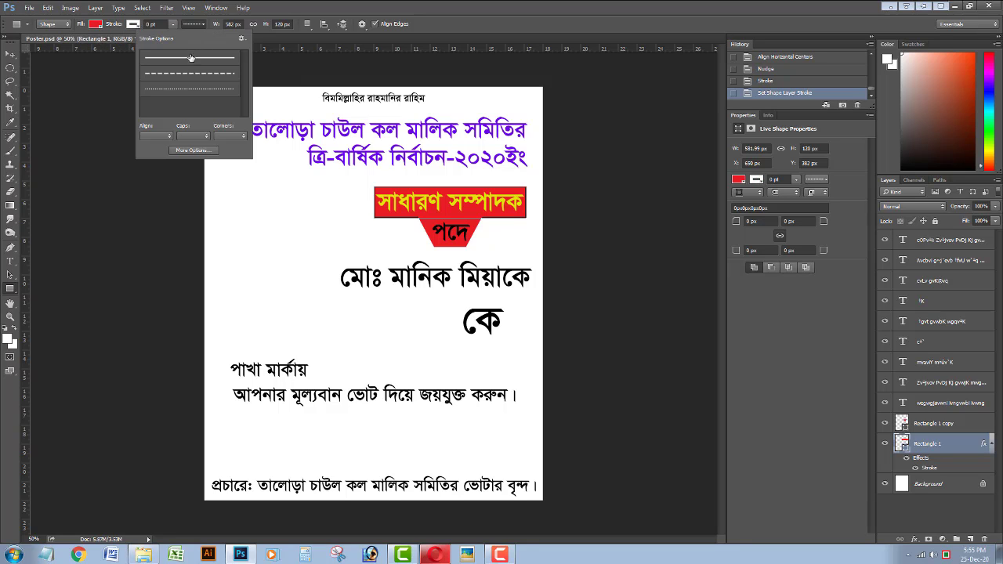
click(190, 59)
click(174, 25)
drag(179, 34, 183, 35)
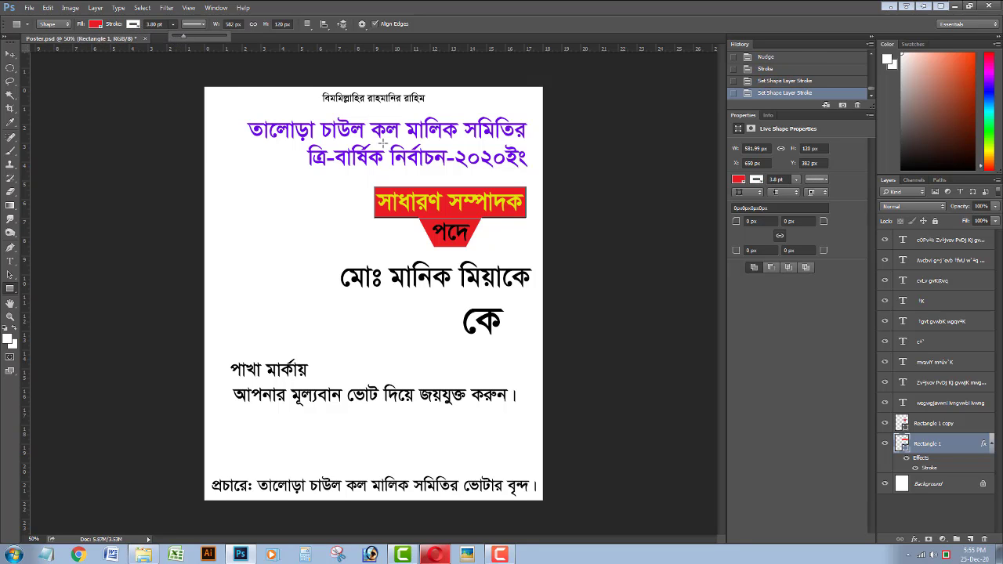
drag(246, 217, 318, 245)
Delete the stray red rectangle and confirm the banner's fill colour.
click(5, 55)
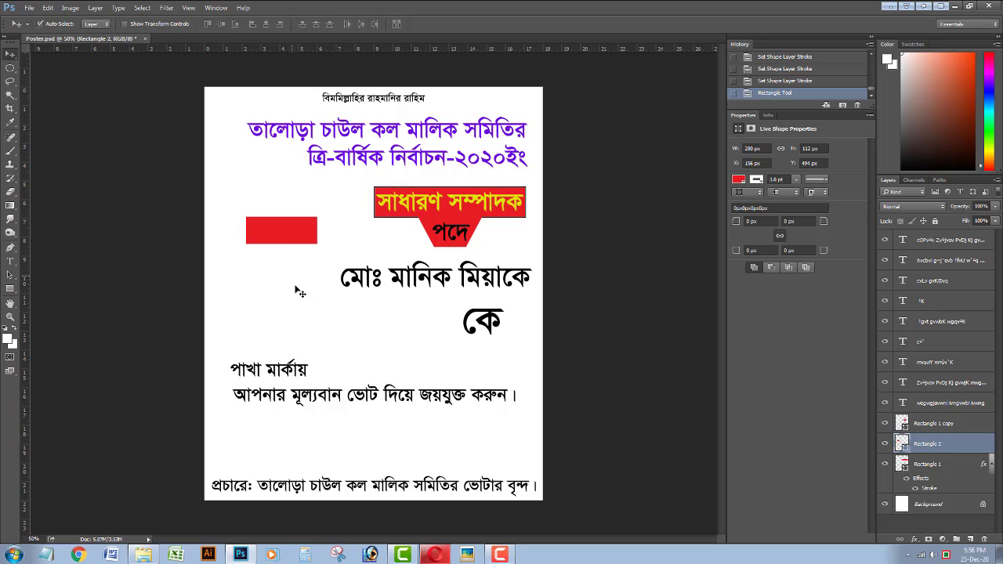
key(Delete)
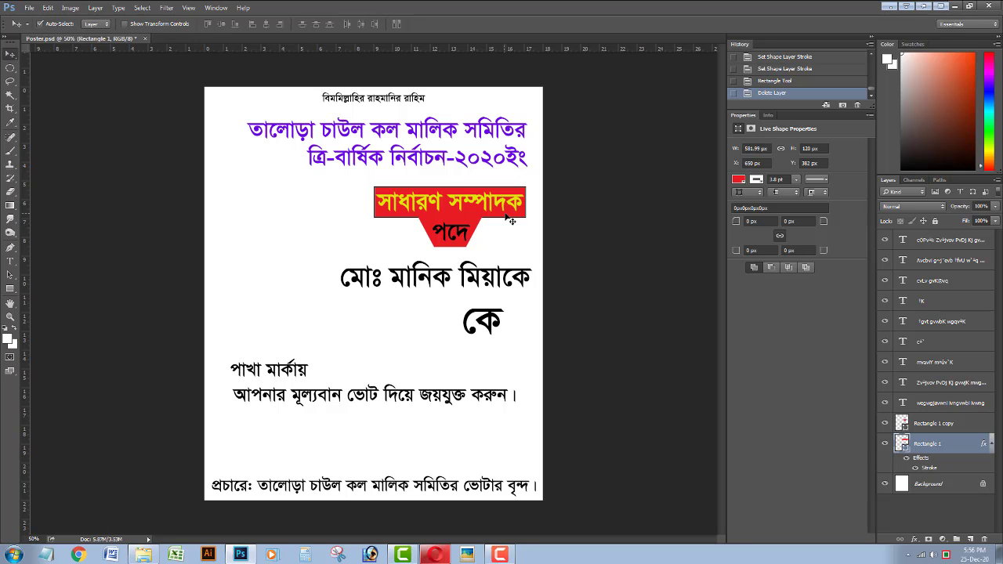
double_click(902, 445)
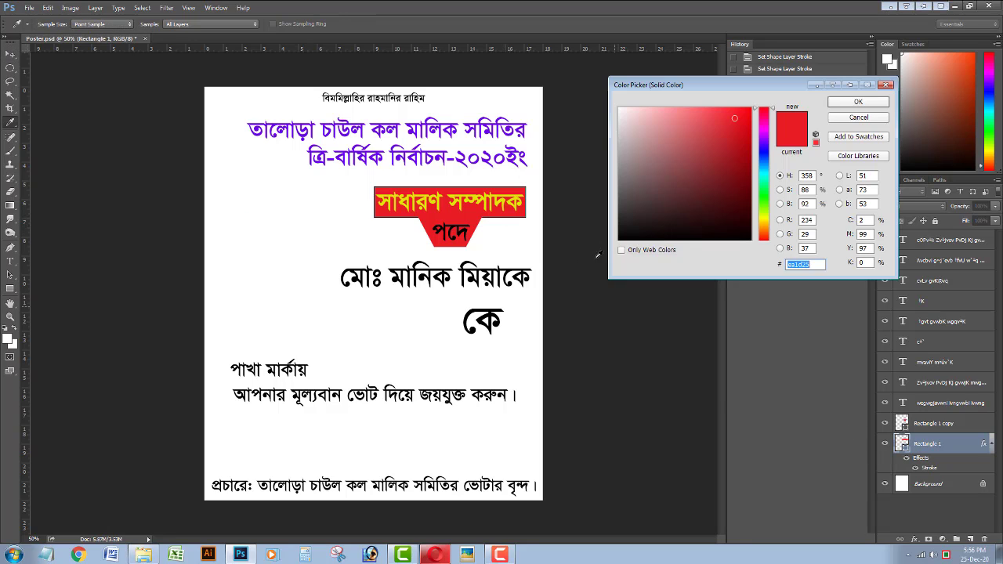
click(857, 103)
Remove the red trapezoid from under the banner.
click(11, 289)
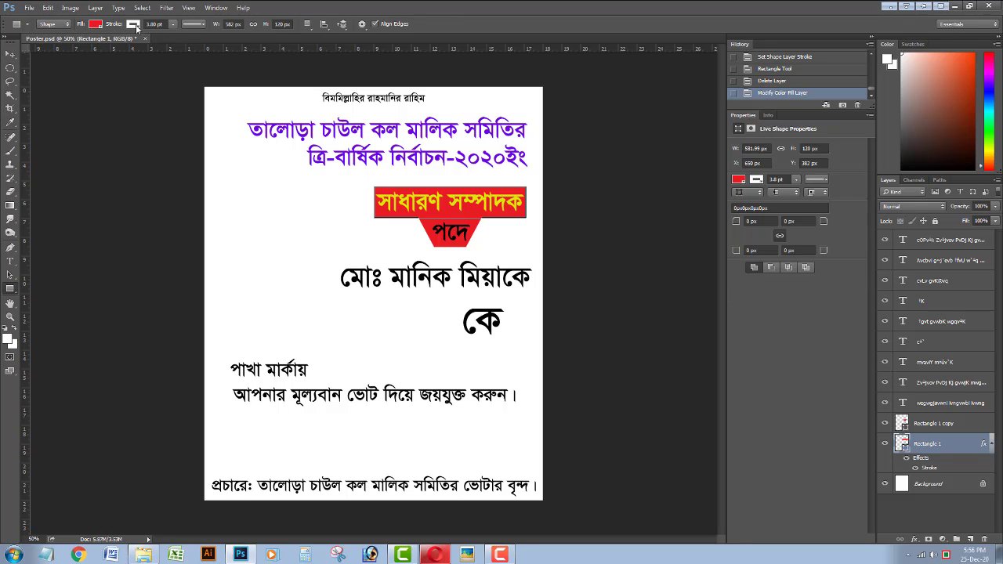
click(11, 53)
click(429, 232)
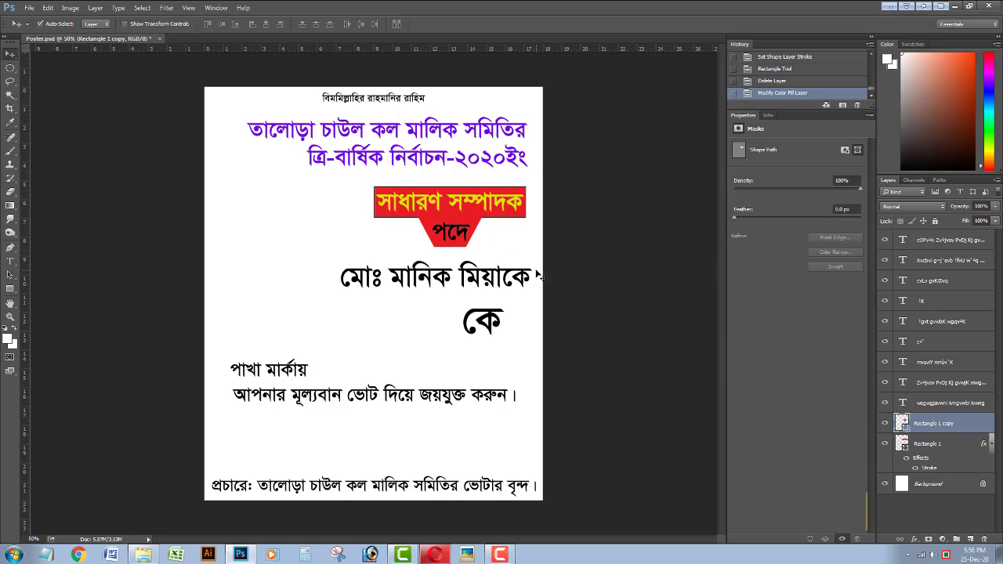
key(ctrl+shift+bracketleft)
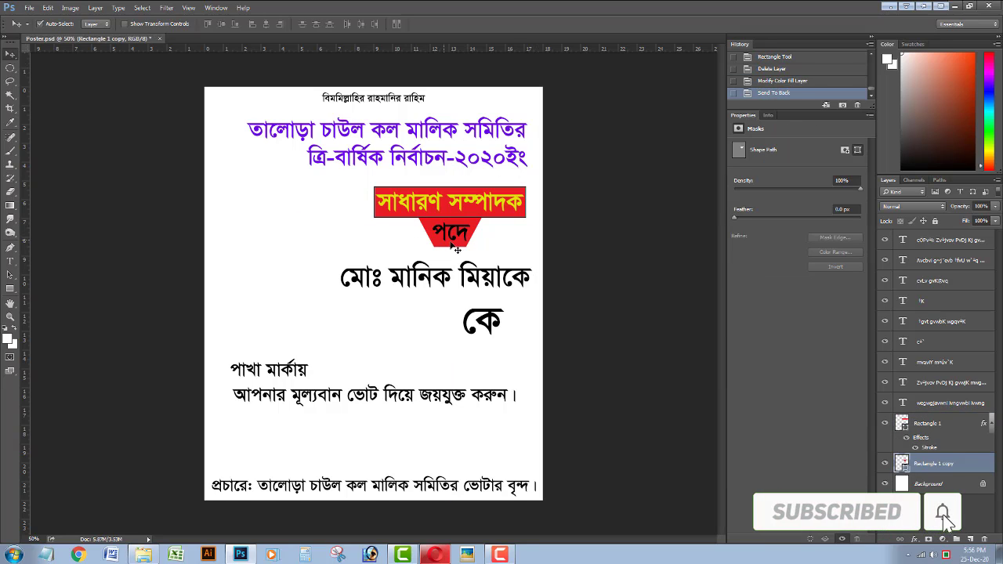
drag(452, 248, 339, 260)
key(Delete)
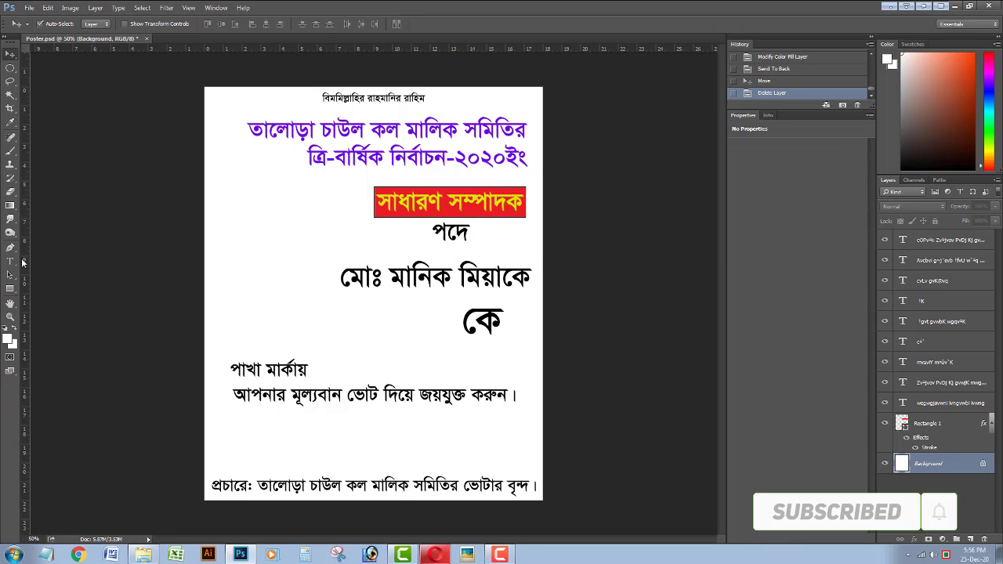
Draw a new red rectangle left of the banner, adjusting outline width to 11.31 pt and solid style.
key(u)
drag(224, 183, 325, 216)
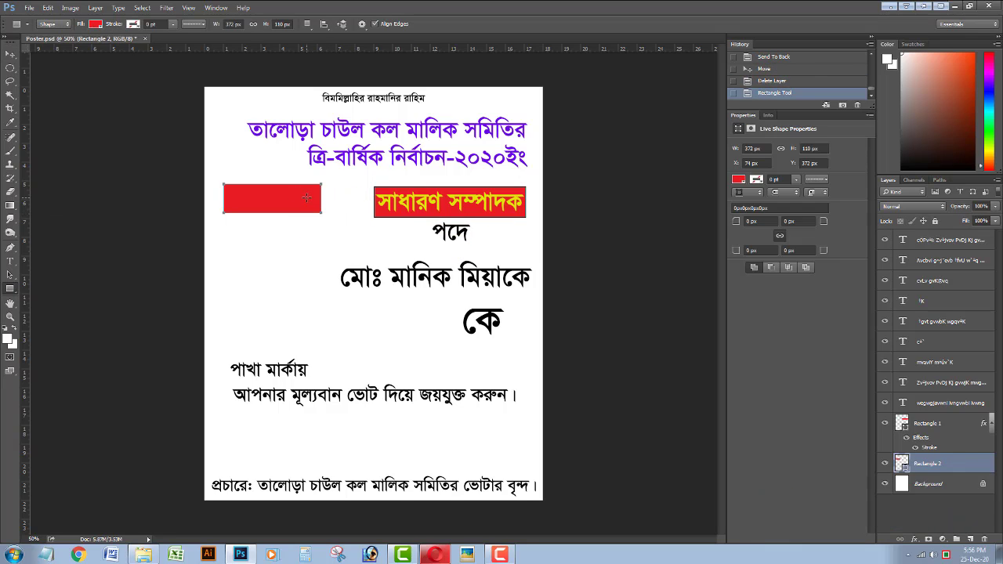
key(Delete)
click(134, 24)
click(173, 24)
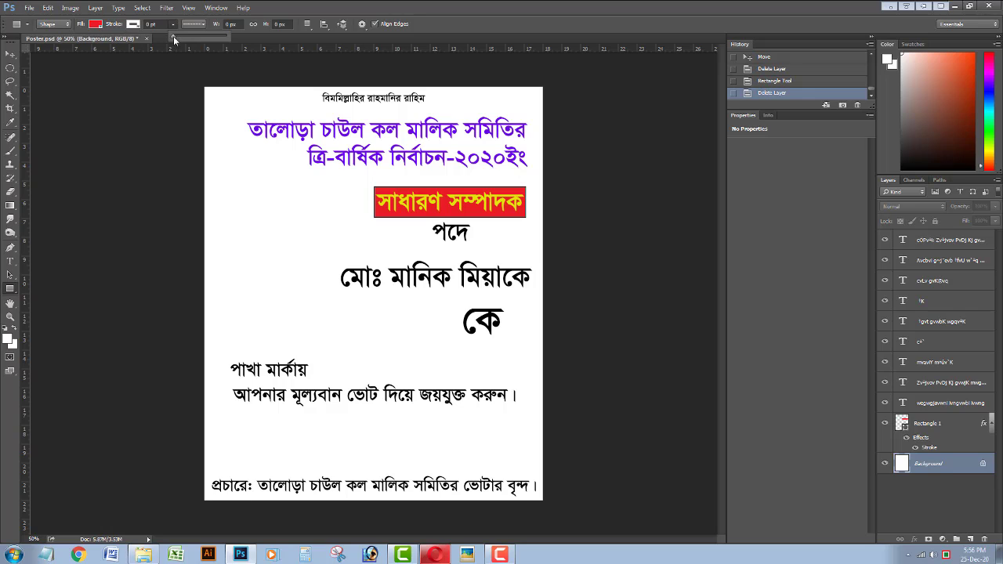
drag(191, 35, 188, 35)
mouse_move(232, 216)
mouse_down()
mouse_move(309, 251)
mouse_move(345, 244)
mouse_up()
click(192, 24)
click(188, 60)
Move the new rectangle behind the heading, delete the old outlined banner, and stretch it to fit.
key(v)
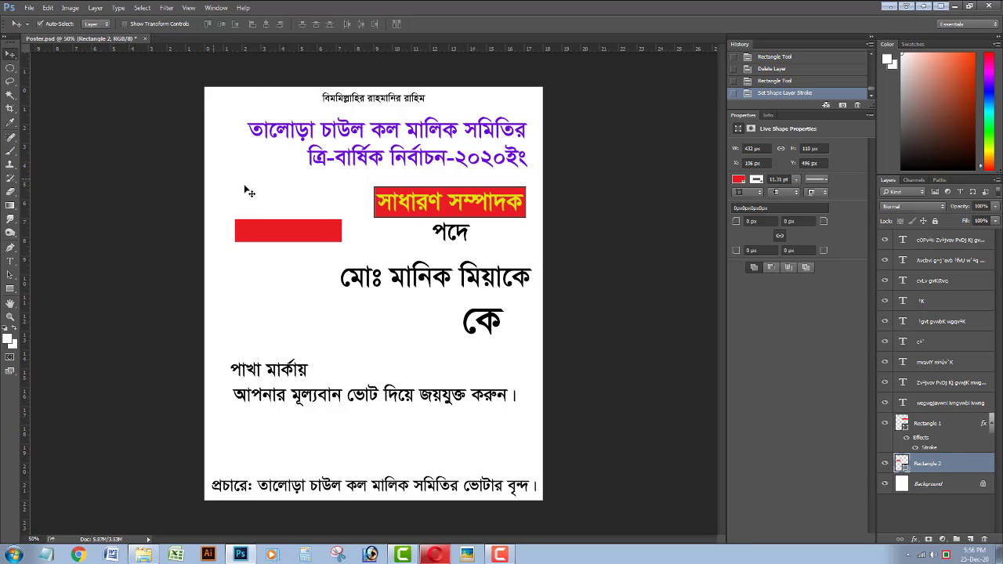
drag(269, 224, 416, 185)
click(512, 214)
key(Delete)
key(ctrl+t)
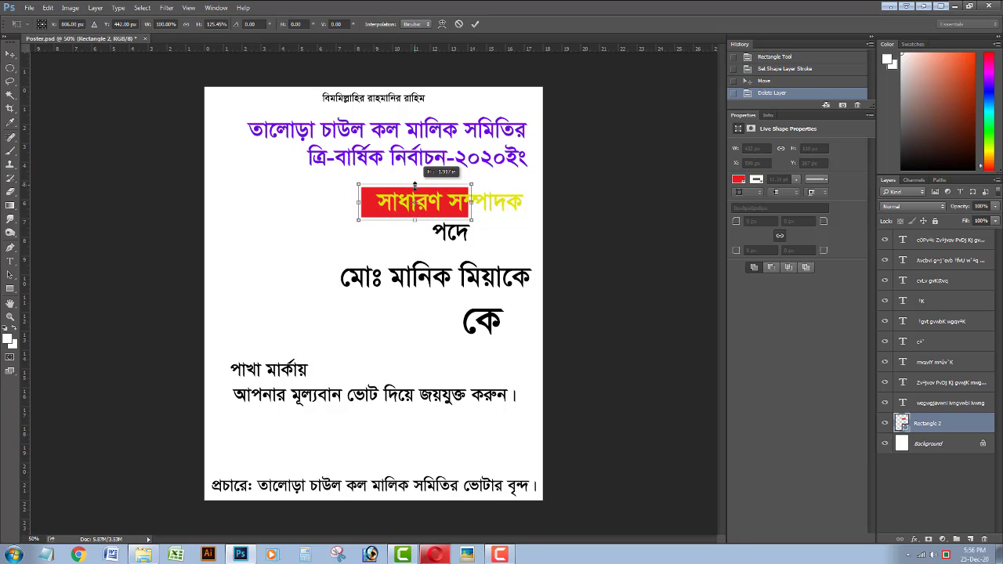
drag(472, 202, 543, 201)
Nudge the yellow সাধারণ সম্পাদক heading slightly left on the banner.
key(Return)
click(460, 207)
key(shift+Left)
key(shift+Left)
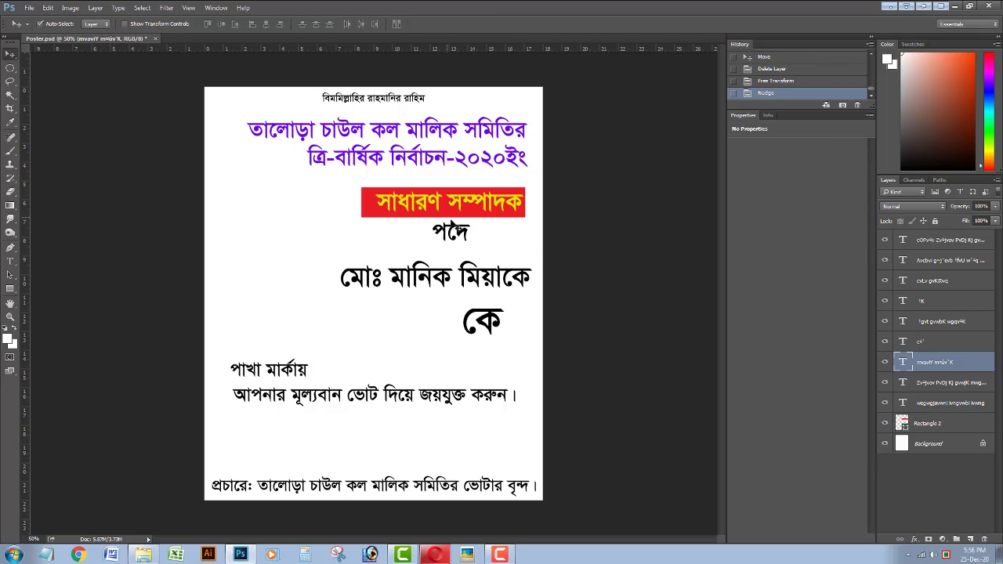
key(Left)
key(Left)
key(Left)
key(Left)
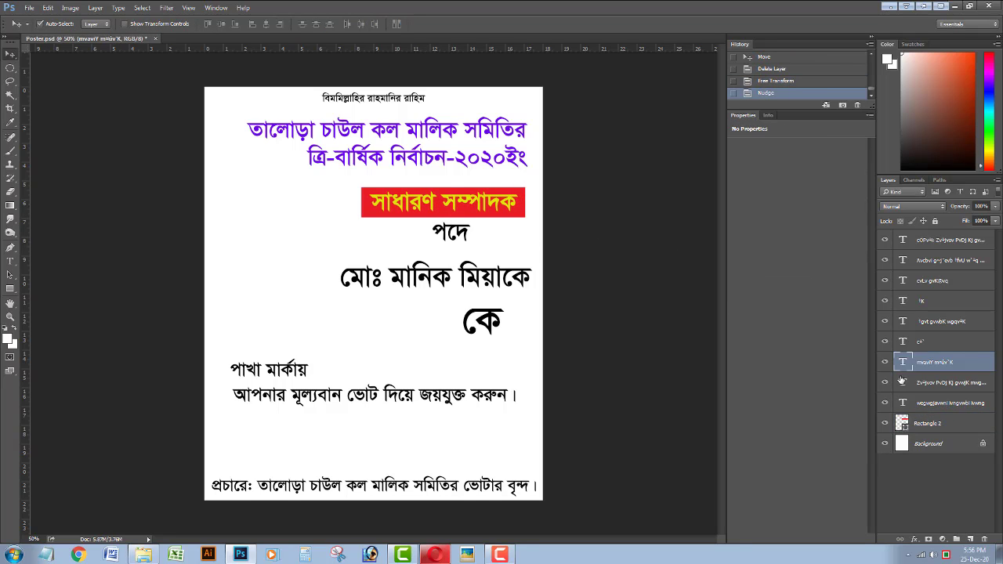
Add a Stroke outline layer style to the red rectangle.
right_click(927, 423)
click(850, 101)
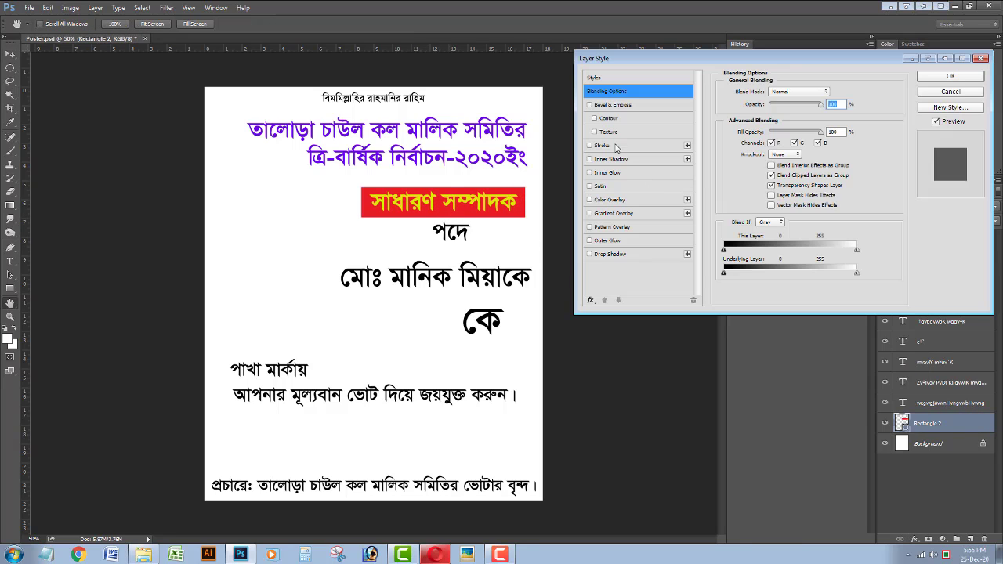
click(603, 145)
key(Return)
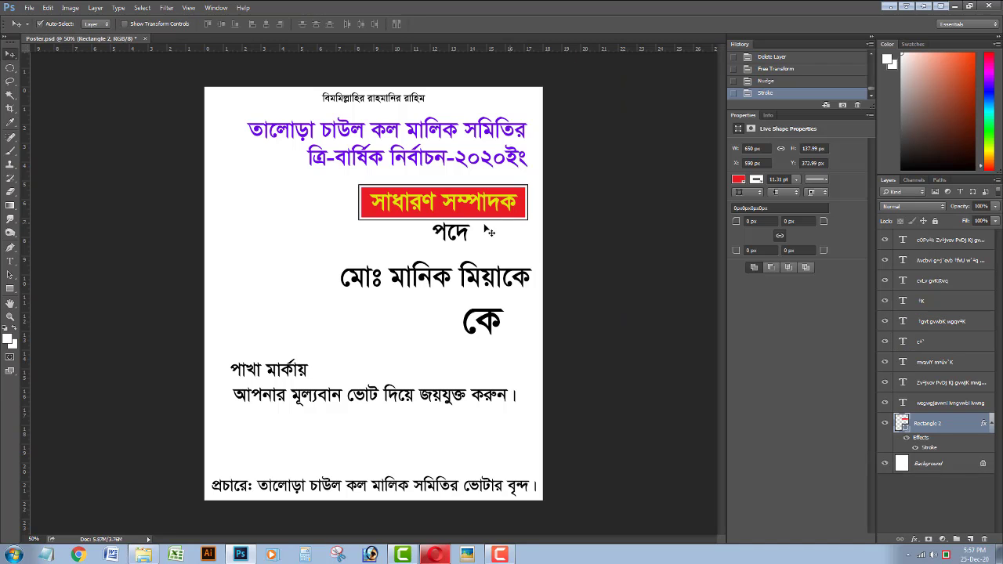
Duplicate the red rectangle below the banner and reshape the copy into a trapezoid.
drag(490, 216, 343, 250)
key(ctrl+t)
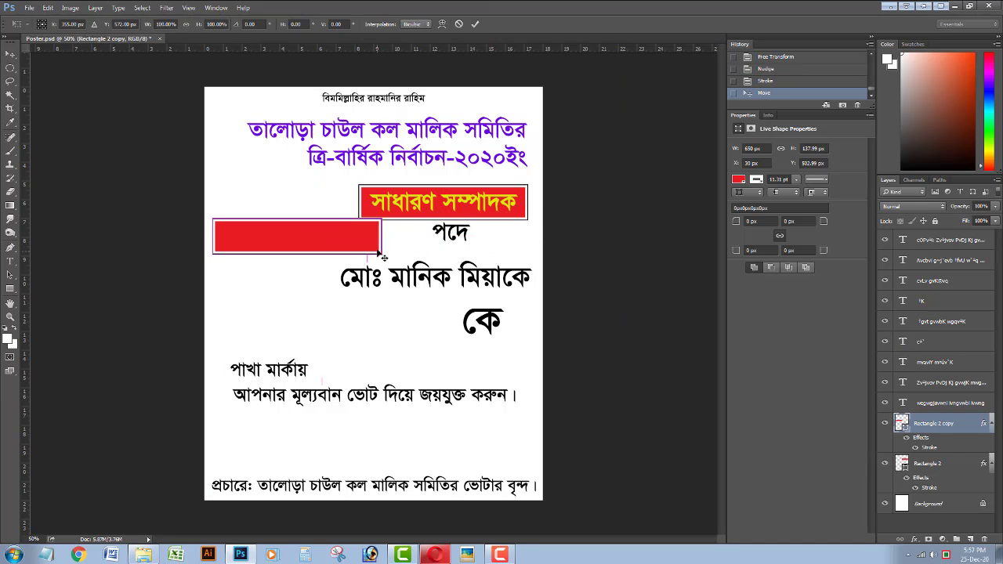
drag(382, 219, 480, 257)
key(Return)
key(ctrl+z)
key(ctrl+t)
key(Return)
key(ctrl+z)
key(ctrl+t)
key(Return)
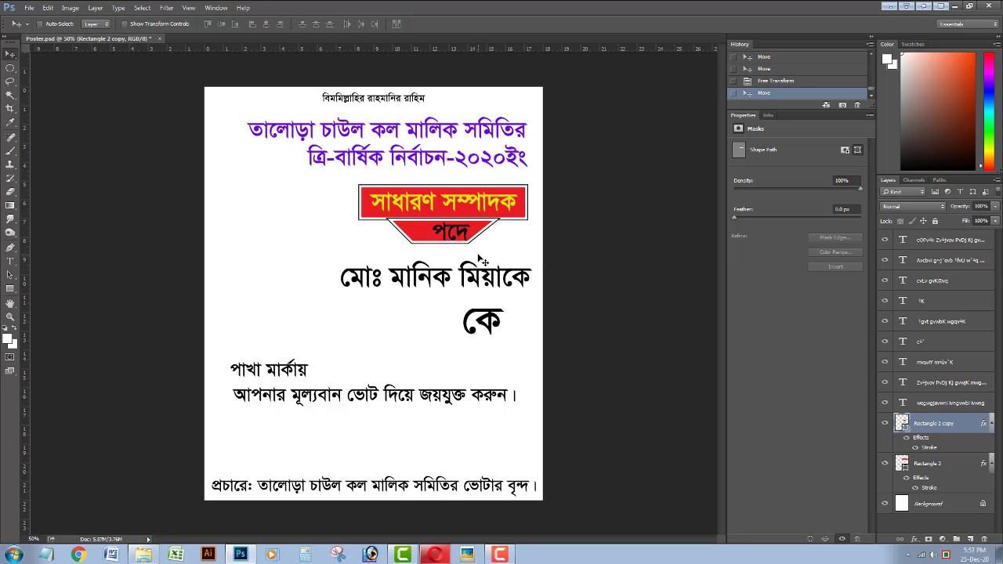
Send the trapezoid behind the banner and resize it taller and narrower.
key(ctrl+shift+bracketleft)
key(Up)
key(ctrl+t)
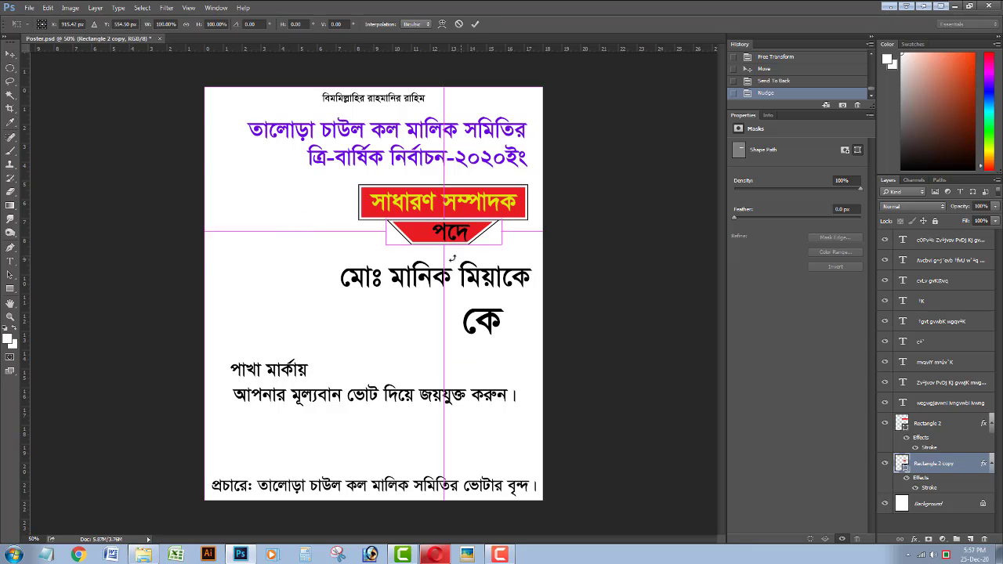
drag(444, 245, 445, 254)
drag(502, 239, 489, 242)
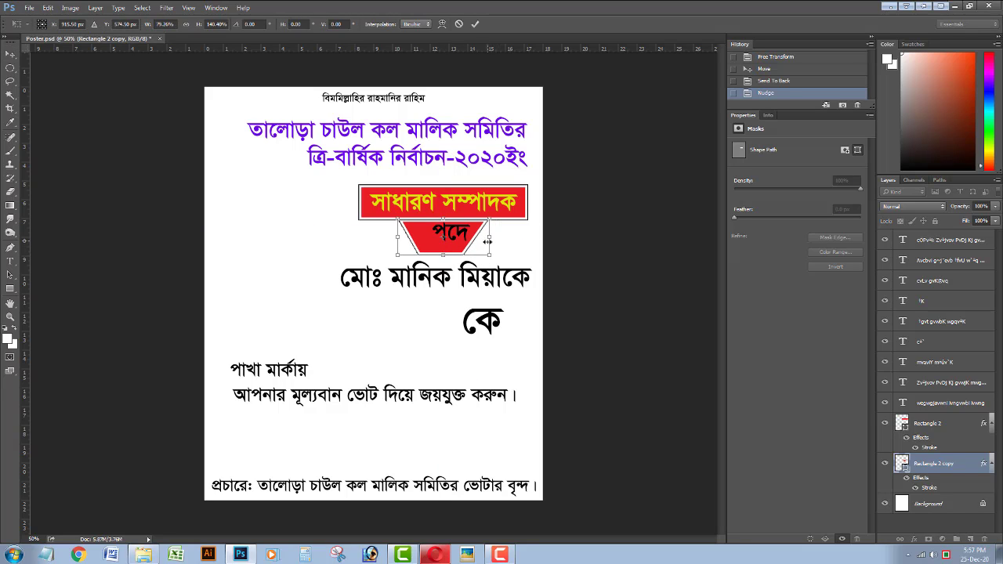
key(Return)
shift+click(519, 218)
Centre the trapezoid under the banner, nudge পদে onto it, and save the poster.
click(265, 26)
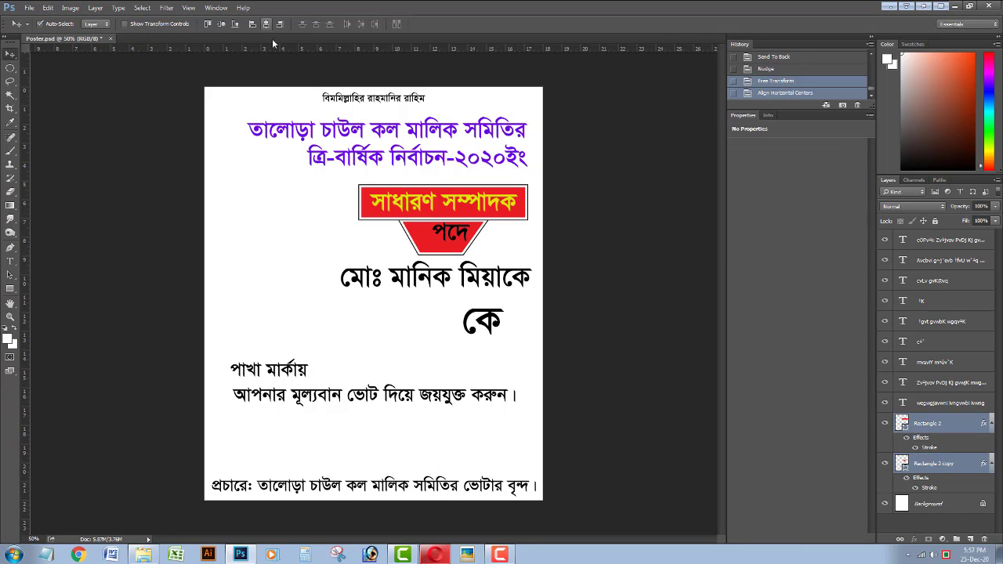
click(442, 233)
key(Left)
key(Left)
key(Left)
key(Left)
key(Left)
key(Left)
key(Left)
key(Left)
key(Left)
key(Left)
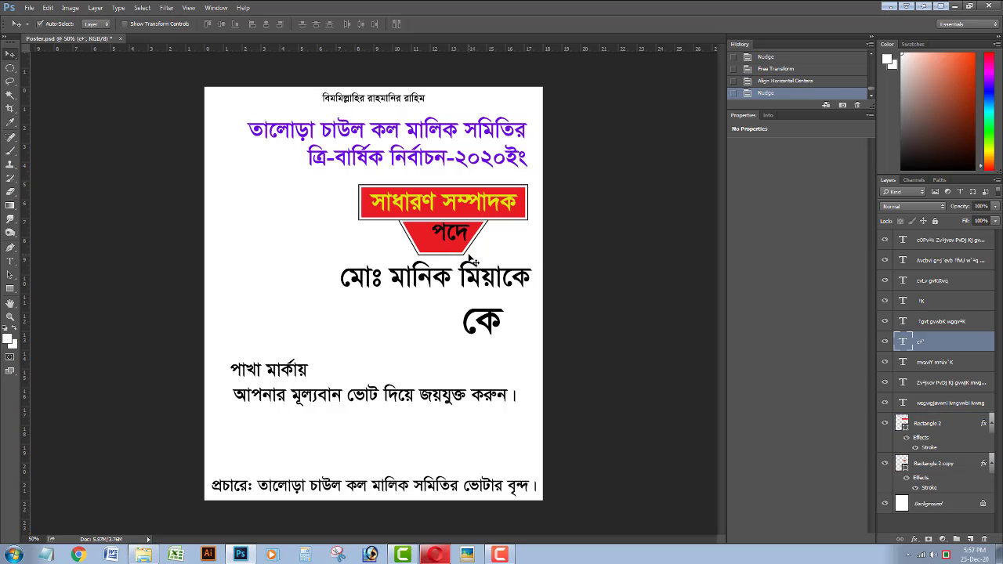
click(461, 244)
key(Up)
key(Up)
key(Up)
key(Up)
key(Up)
key(Up)
key(Up)
key(Up)
key(Up)
key(Up)
click(461, 245)
key(Left)
key(Left)
key(Left)
key(Left)
key(Left)
key(Left)
key(Left)
key(Left)
key(Left)
key(Left)
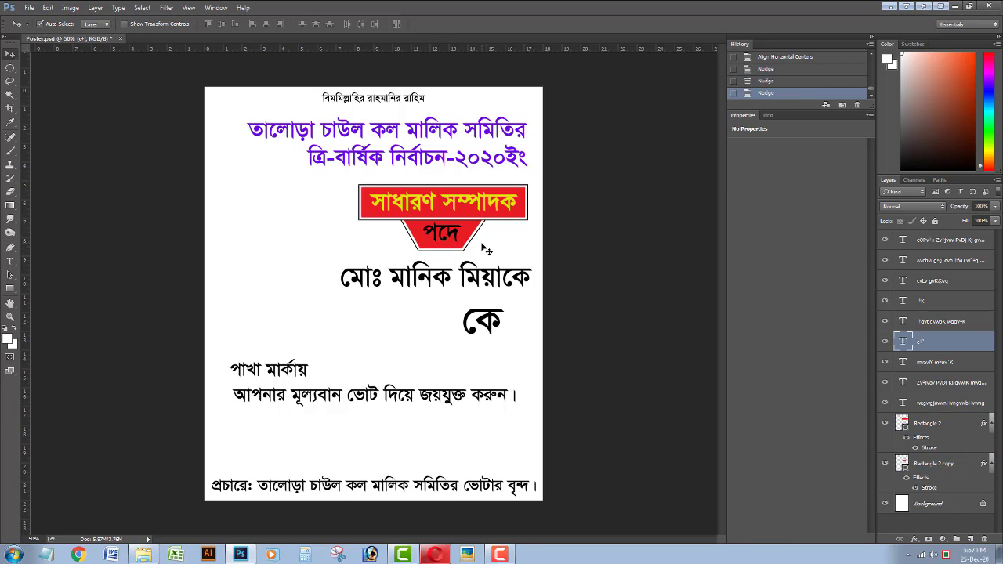
key(ctrl+s)
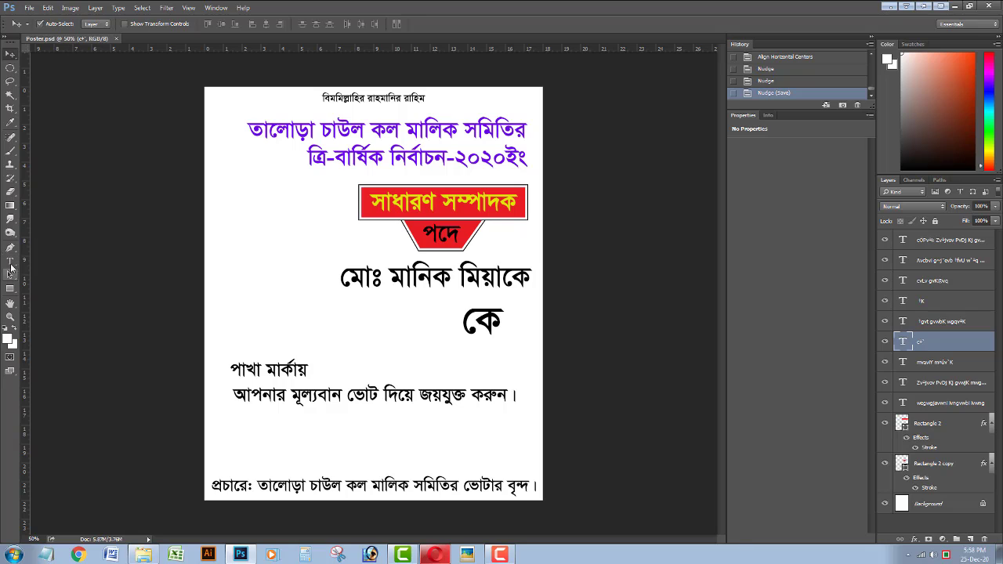
Change the পদে text colour to white.
click(10, 260)
click(433, 241)
click(451, 24)
click(369, 25)
click(298, 210)
key(Return)
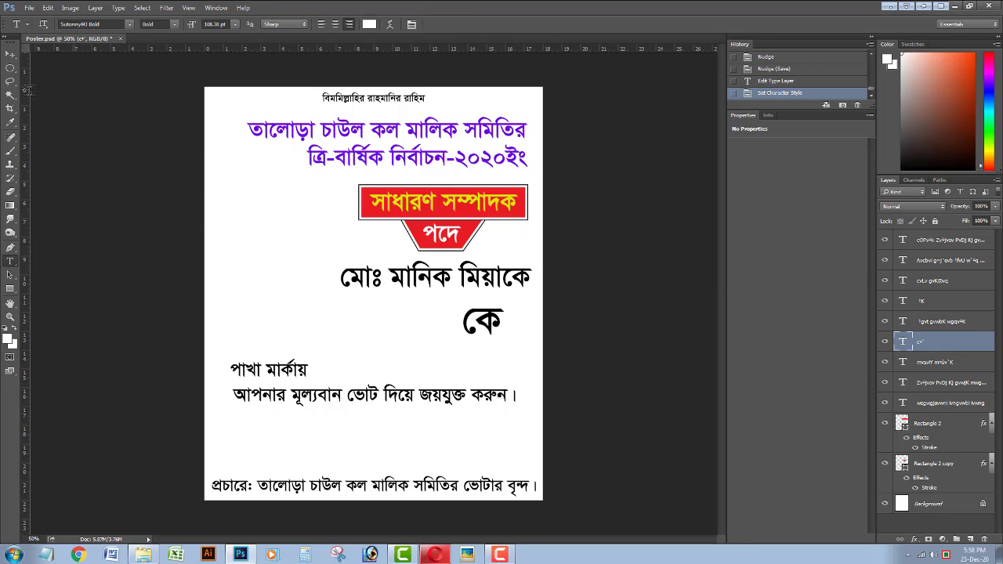
click(11, 54)
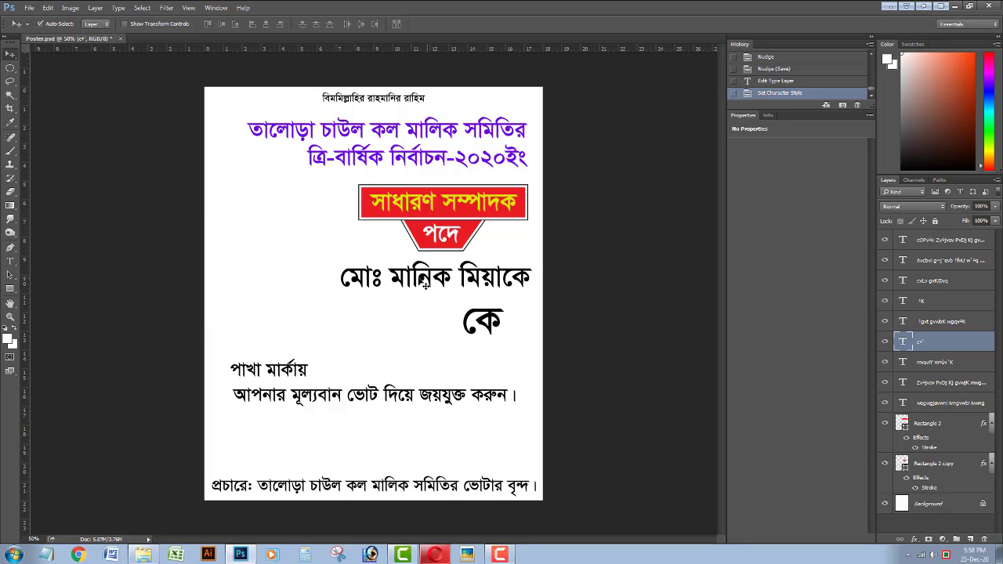
click(10, 261)
key(BackSpace)
drag(391, 279, 330, 315)
key(ctrl+Return)
key(ctrl+t)
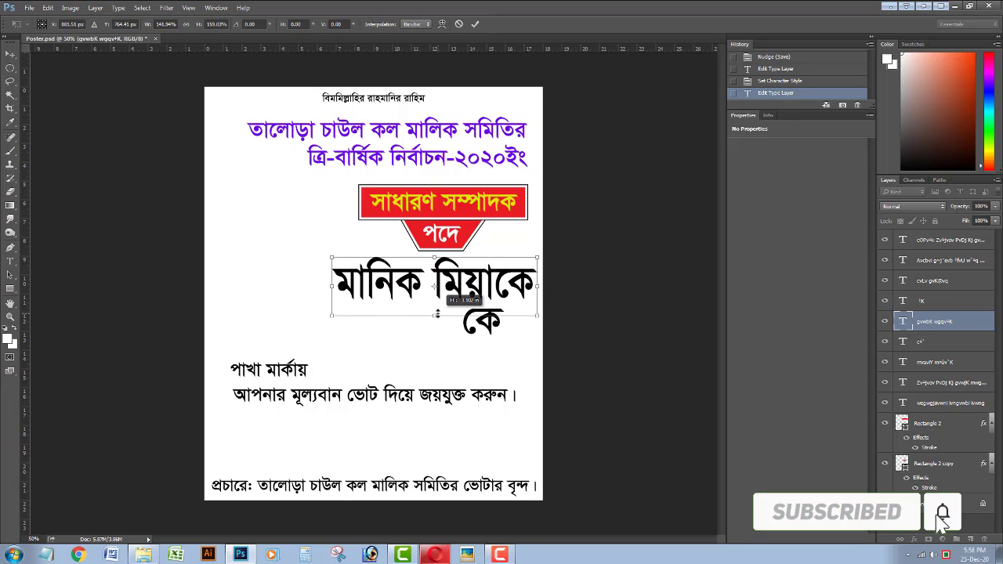
key(Return)
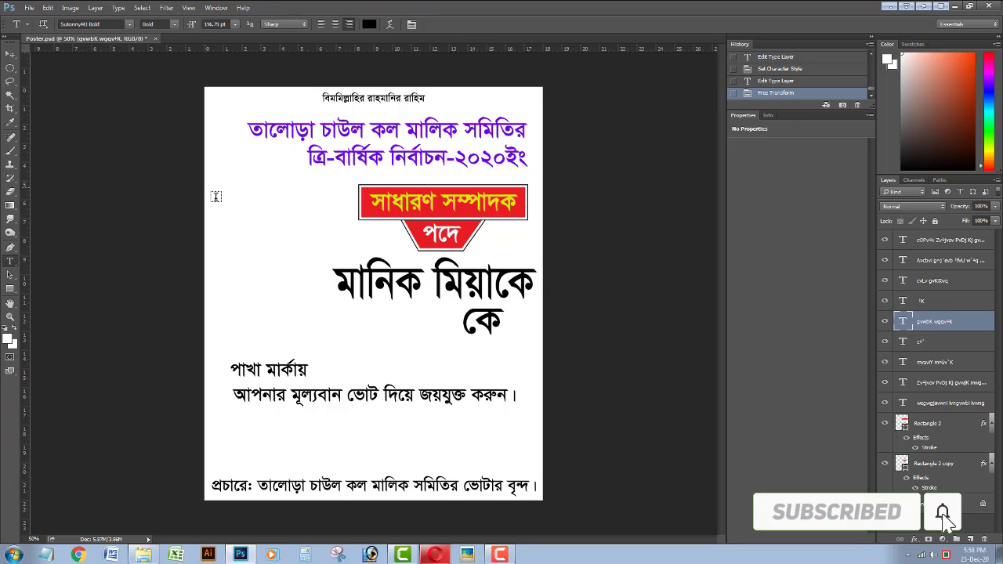
Change the yellow heading's text colour to a brighter yellow.
click(444, 215)
click(369, 24)
drag(765, 220, 766, 222)
click(751, 111)
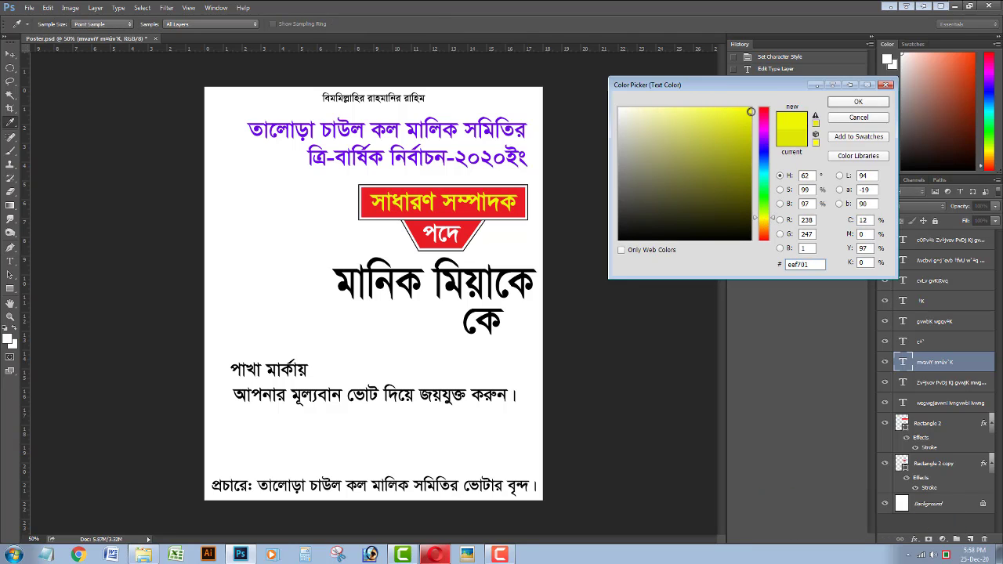
key(Return)
click(10, 54)
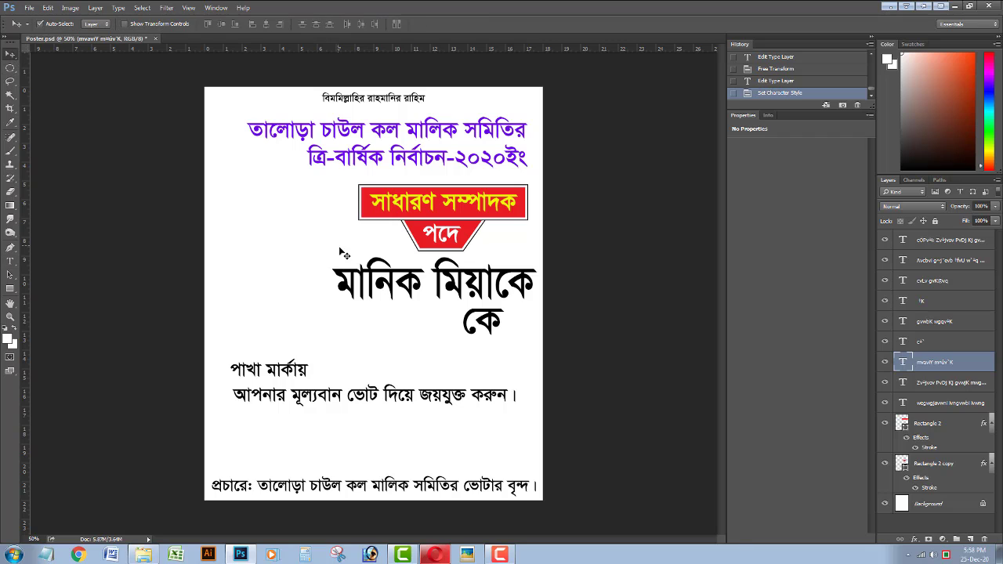
click(461, 284)
key(ctrl+t)
drag(331, 286, 321, 286)
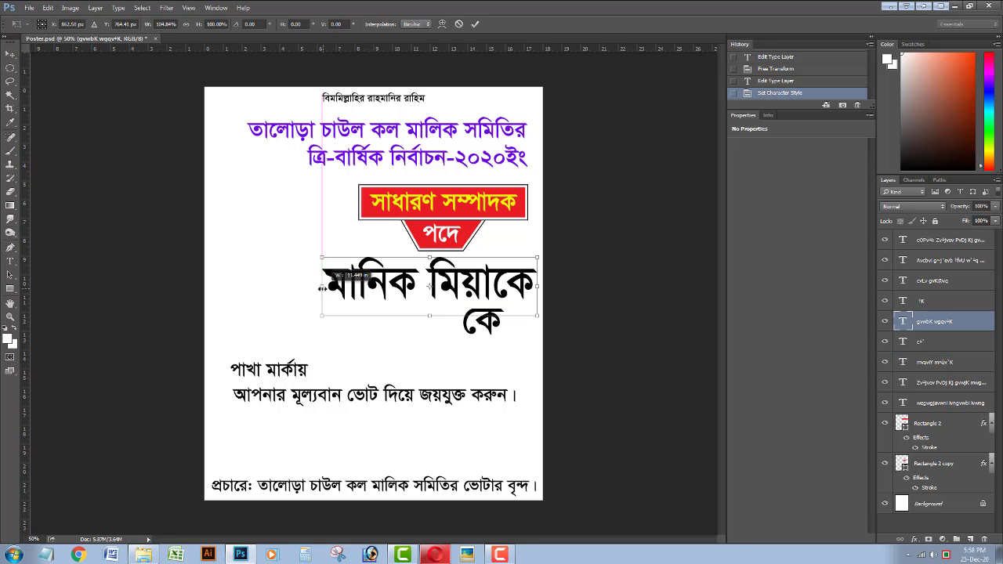
drag(540, 286, 530, 286)
key(Return)
Shrink কে slightly and move it beneath the right end of the name.
mouse_move(493, 325)
mouse_down()
mouse_move(489, 335)
mouse_move(497, 320)
mouse_move(491, 325)
mouse_up()
key(ctrl+t)
key(Return)
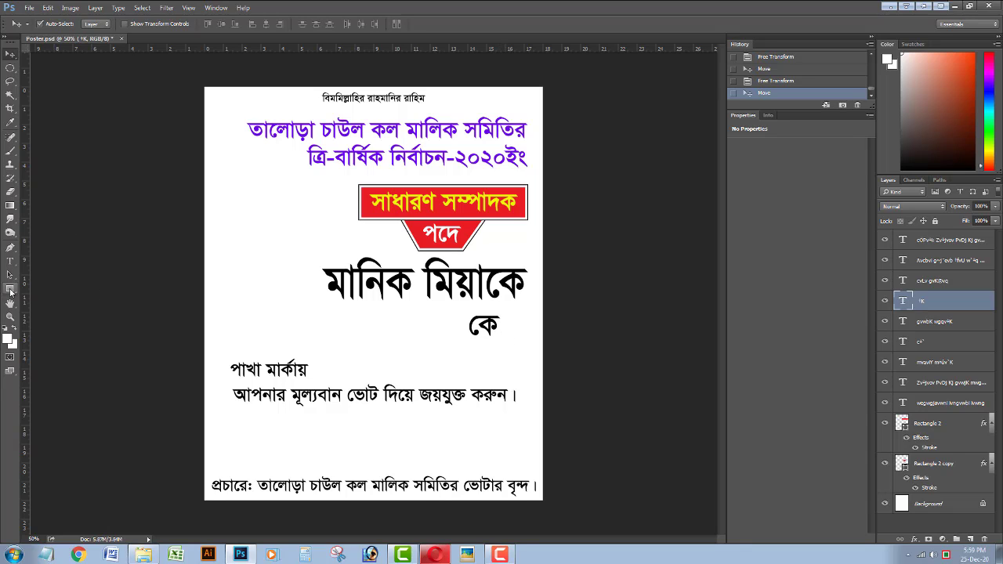
drag(11, 290, 68, 298)
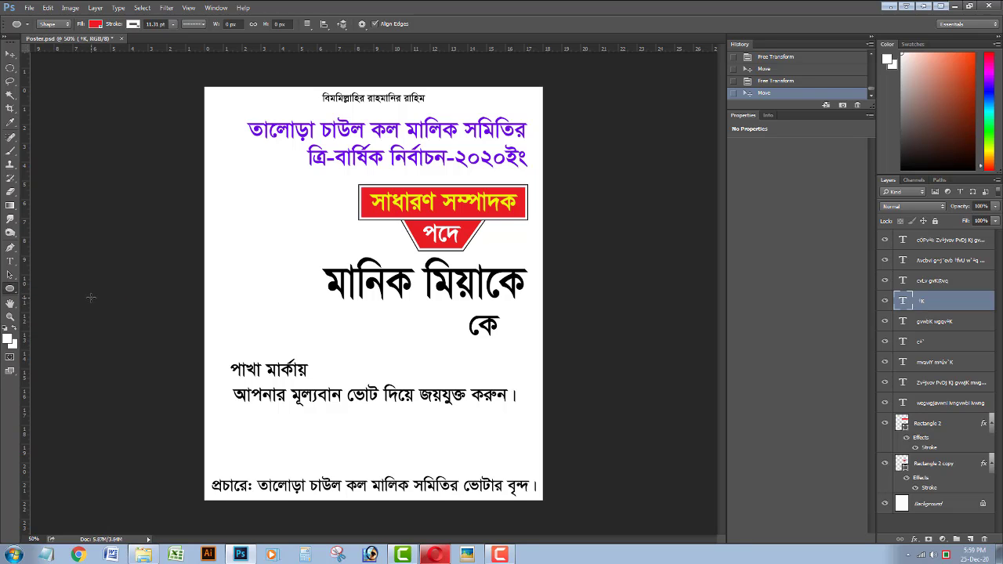
Draw a green circle with a thin solid outline left of the name.
click(97, 26)
click(57, 92)
click(251, 277)
drag(224, 243, 268, 287)
click(193, 24)
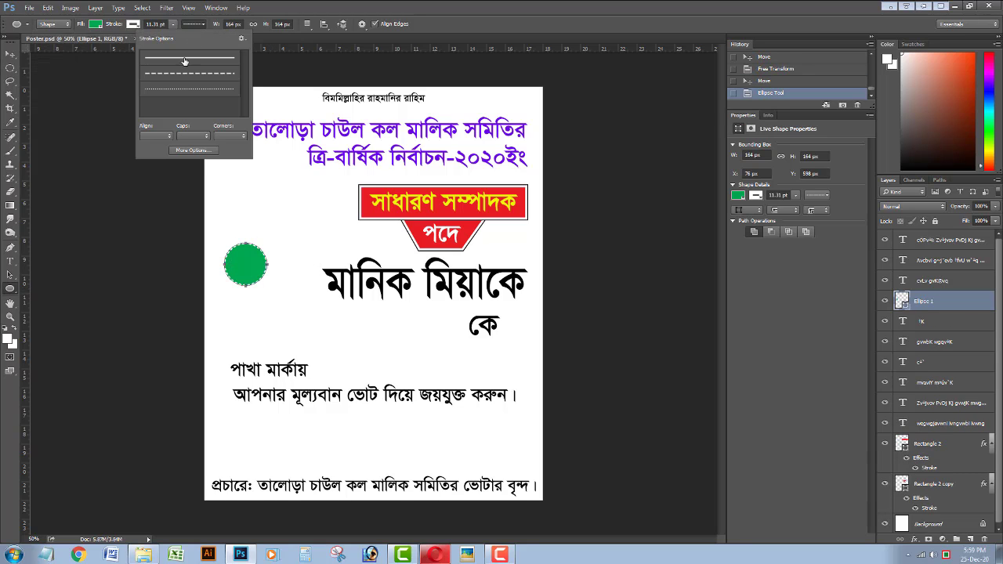
click(186, 59)
drag(173, 25, 169, 35)
Move the circle onto কে, send it behind the text, nudge it up-left, and save.
click(11, 55)
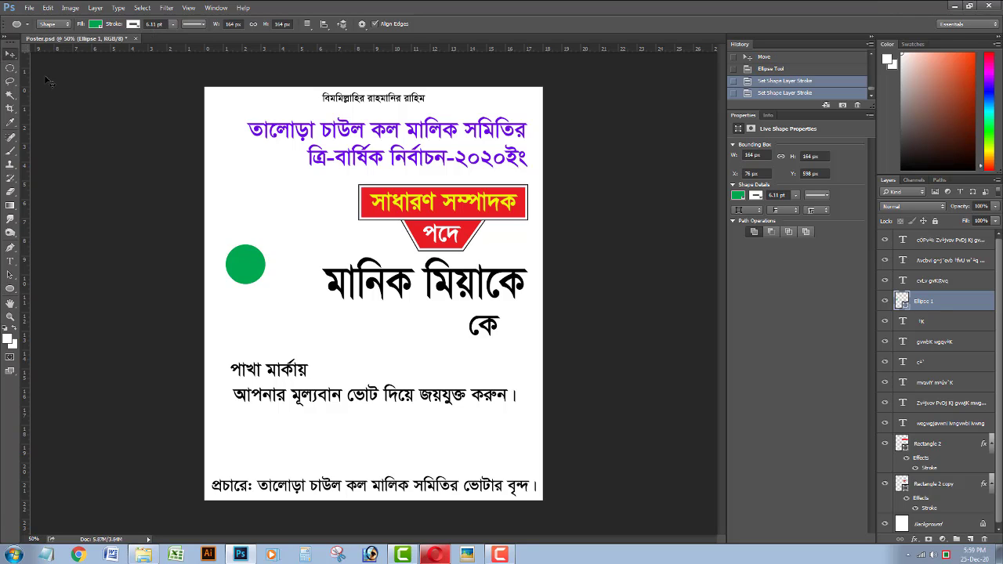
mouse_move(249, 265)
mouse_down()
mouse_move(458, 391)
mouse_move(493, 330)
mouse_up()
key(ctrl+shift+bracketleft)
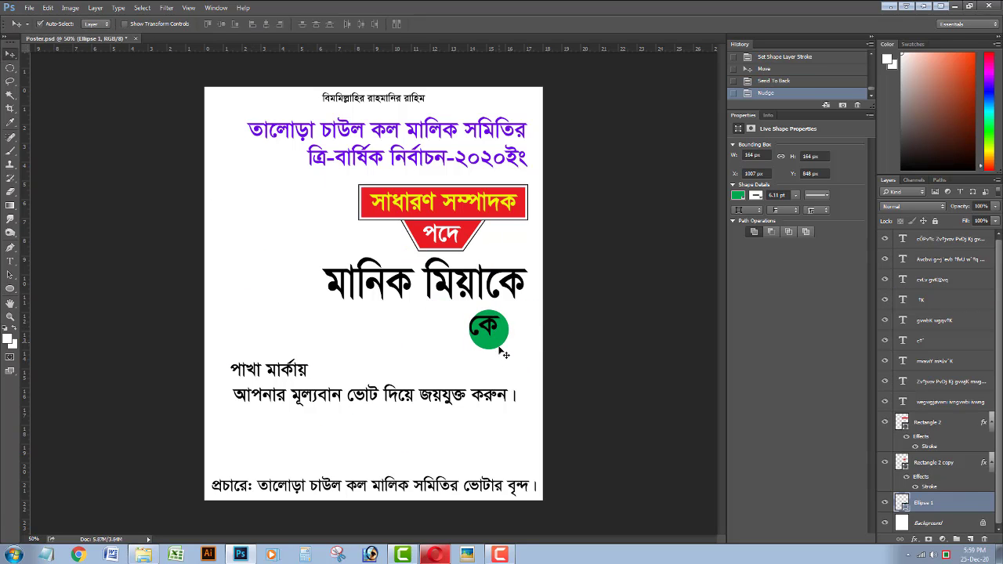
key(Left)
key(Left)
key(Up)
key(Up)
key(Left)
key(Left)
key(Left)
key(Up)
key(Left)
key(Up)
key(Left)
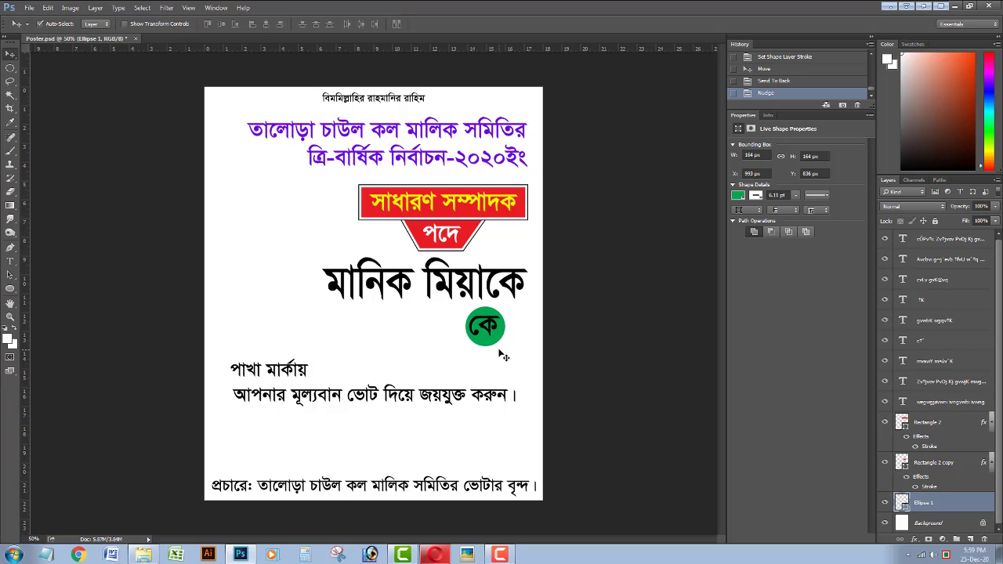
key(ctrl+s)
Add a black Stroke layer style to the circle and thicken its outline to 9.58 pt.
click(914, 540)
click(929, 417)
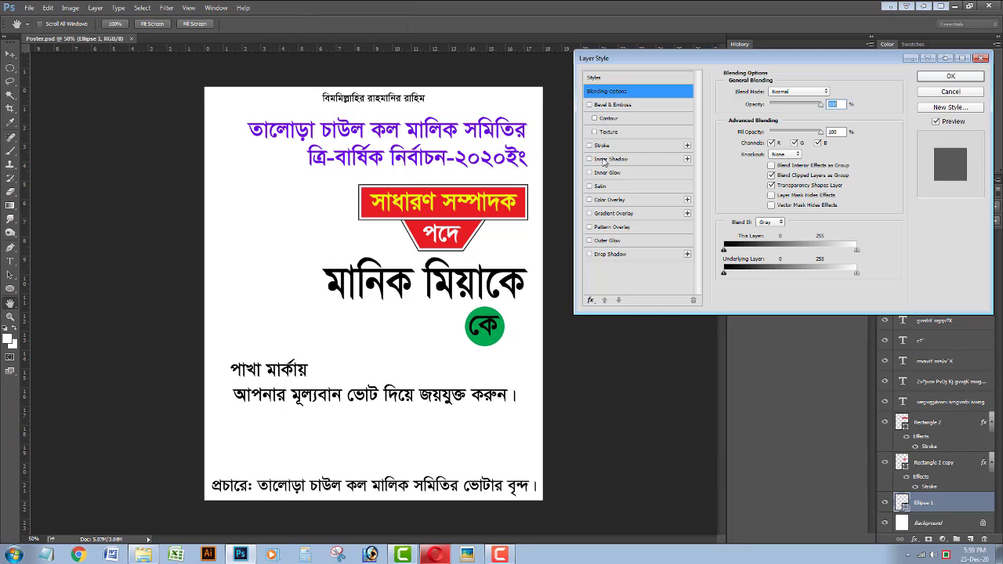
click(603, 145)
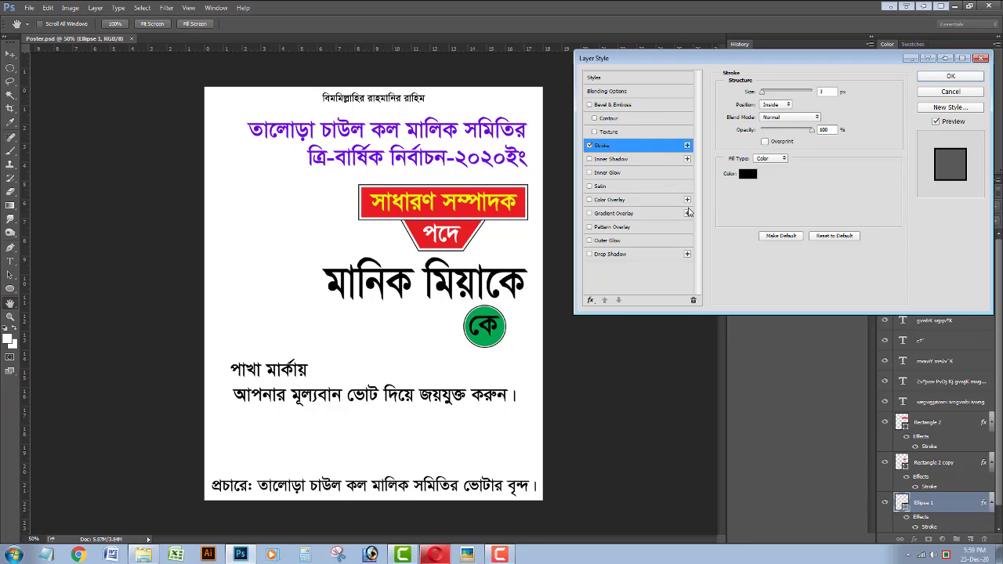
key(Return)
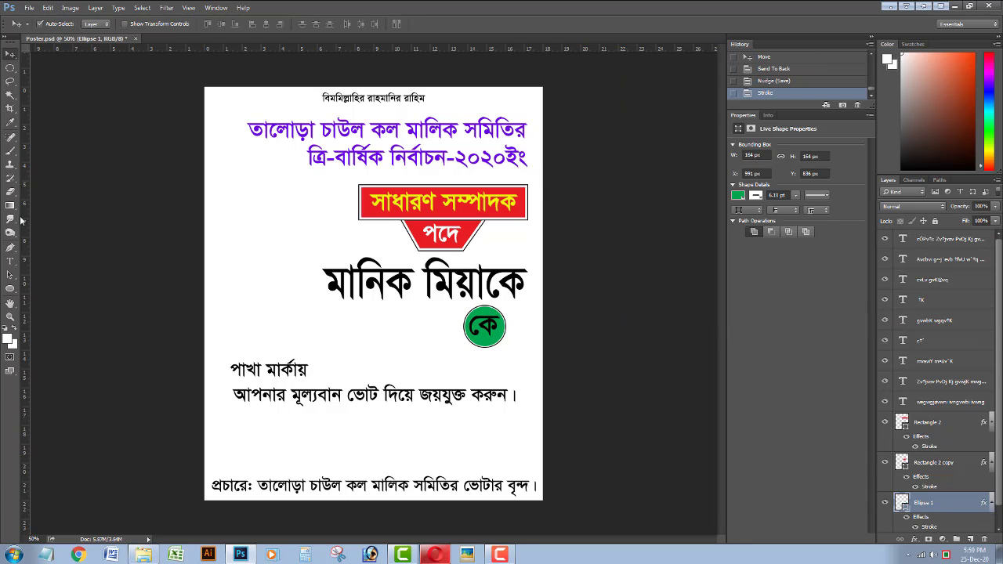
click(10, 288)
click(156, 24)
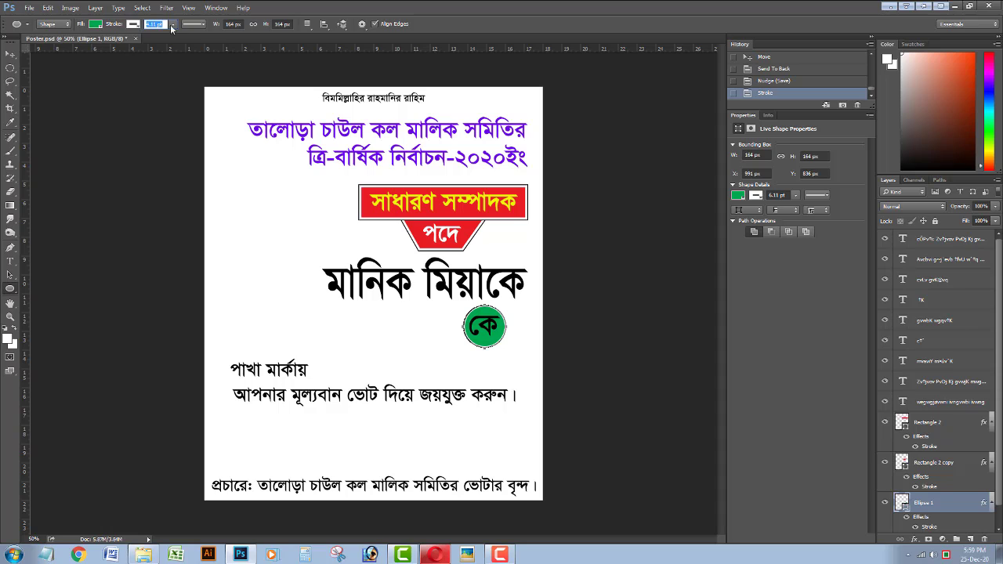
drag(173, 26, 177, 34)
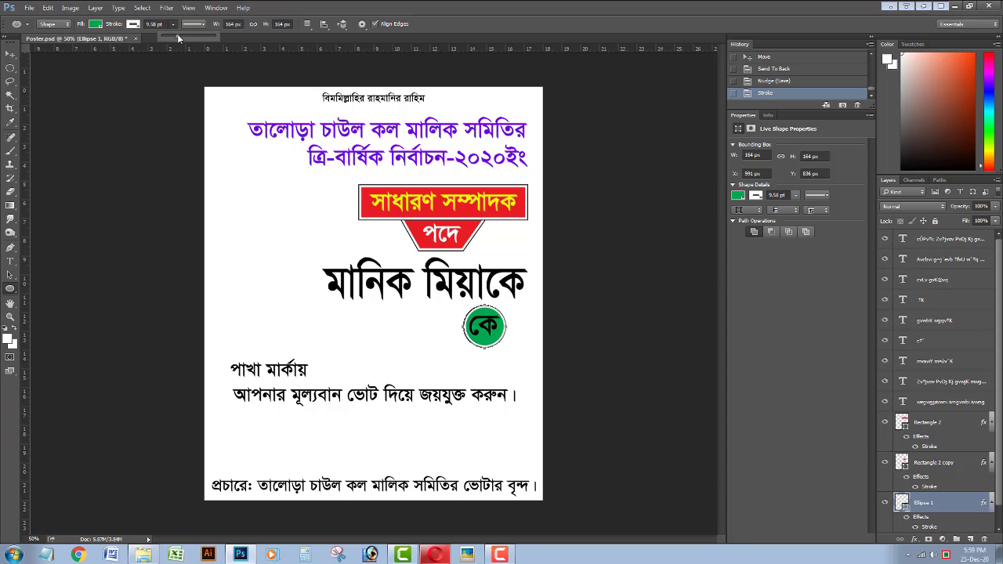
key(v)
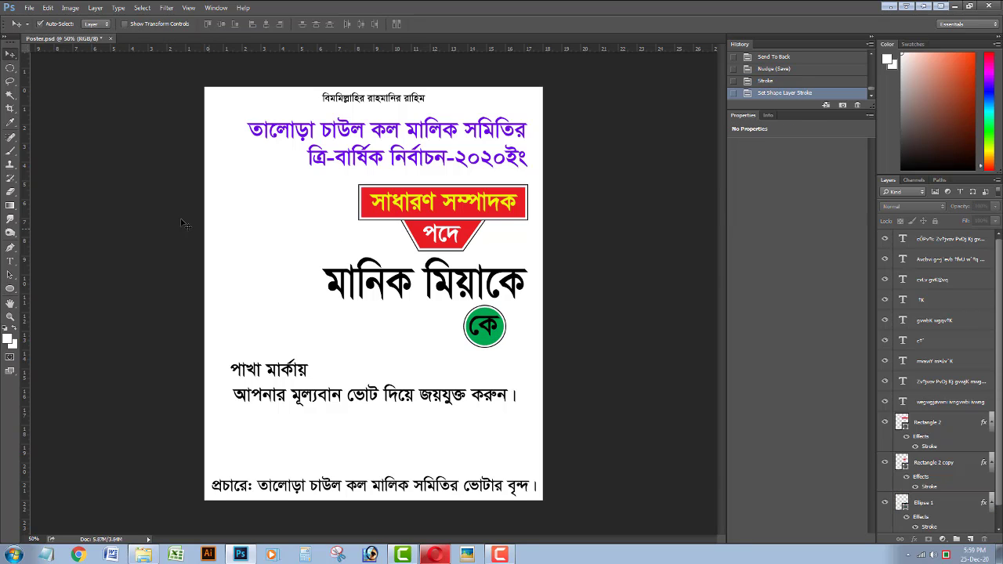
Make the কে letter yellow using a colour sampled from the poster.
click(10, 261)
click(487, 326)
click(369, 24)
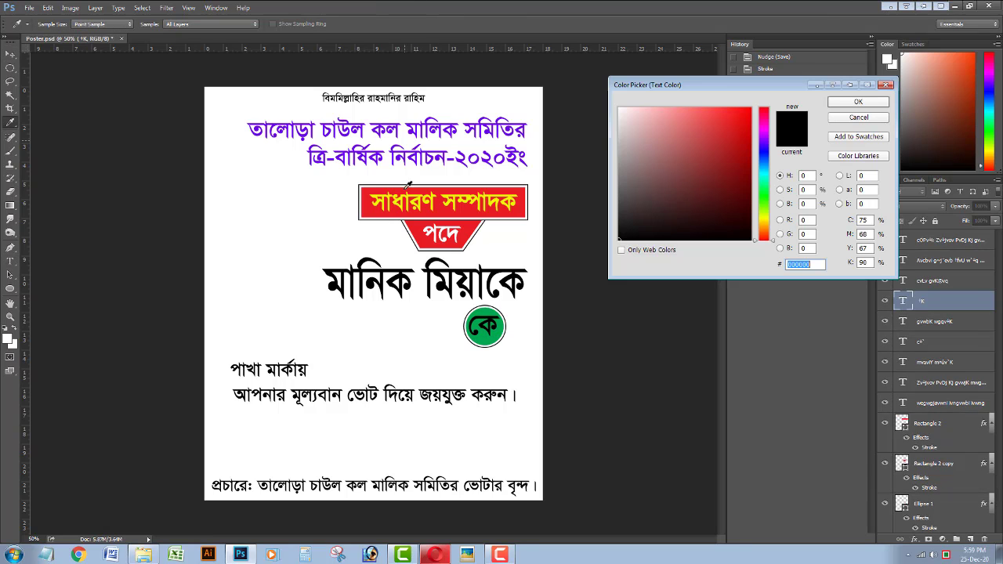
click(381, 199)
key(Return)
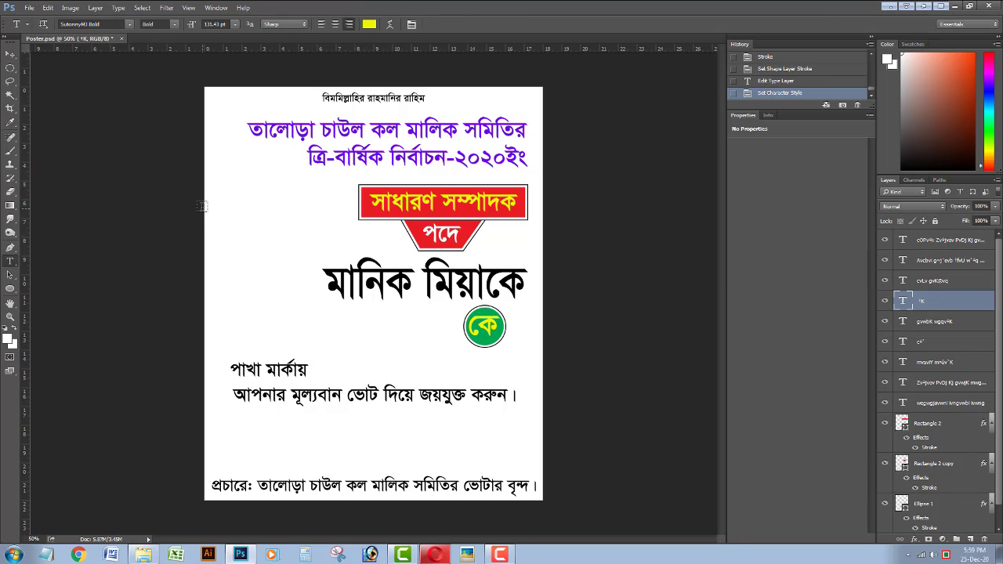
click(10, 55)
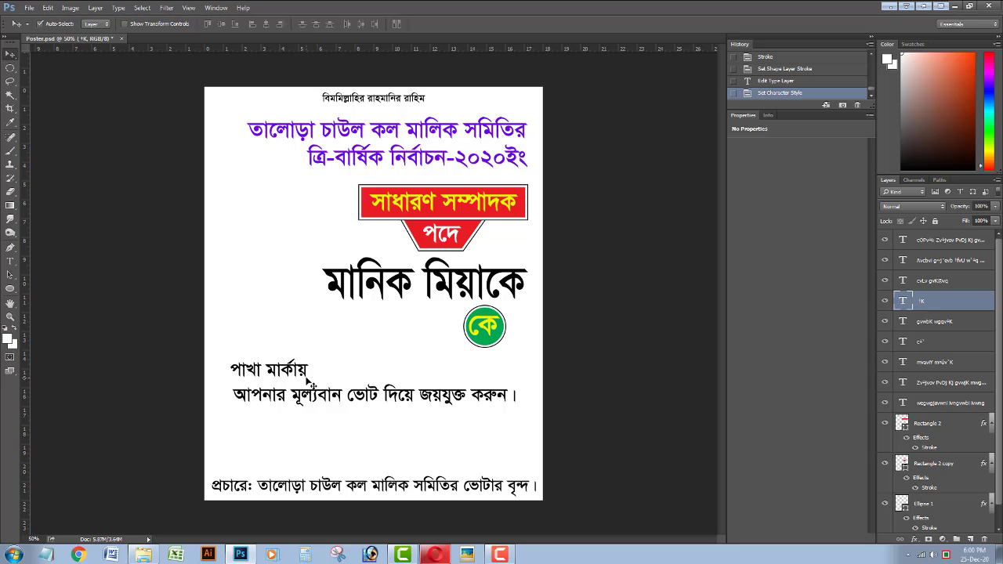
Lower the appeal line, then resize and reposition পাখা মার্কায়, nudging it left.
drag(319, 394, 319, 465)
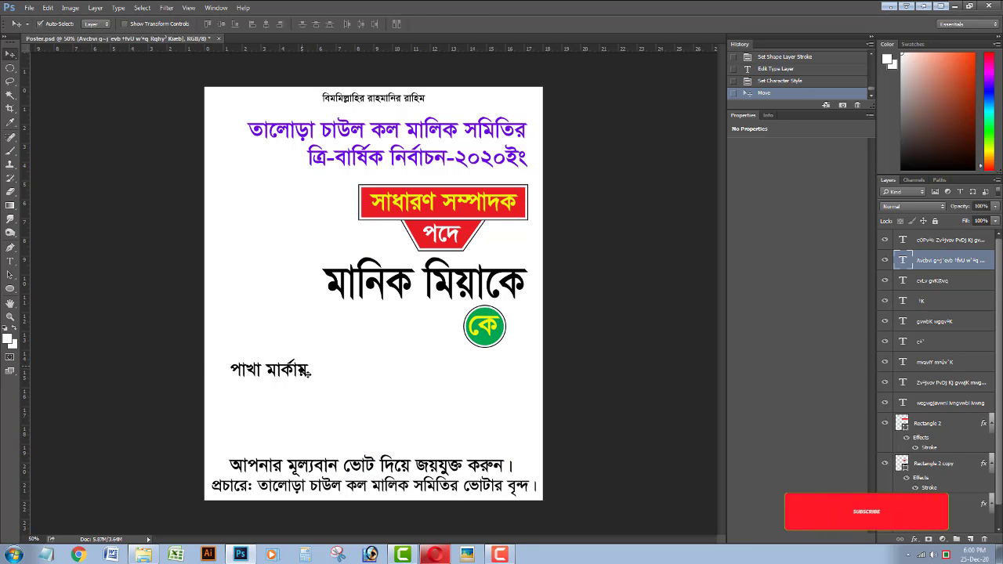
click(270, 369)
key(ctrl+t)
drag(308, 361, 370, 355)
drag(325, 371, 368, 402)
drag(411, 373, 357, 401)
key(Return)
key(Left)
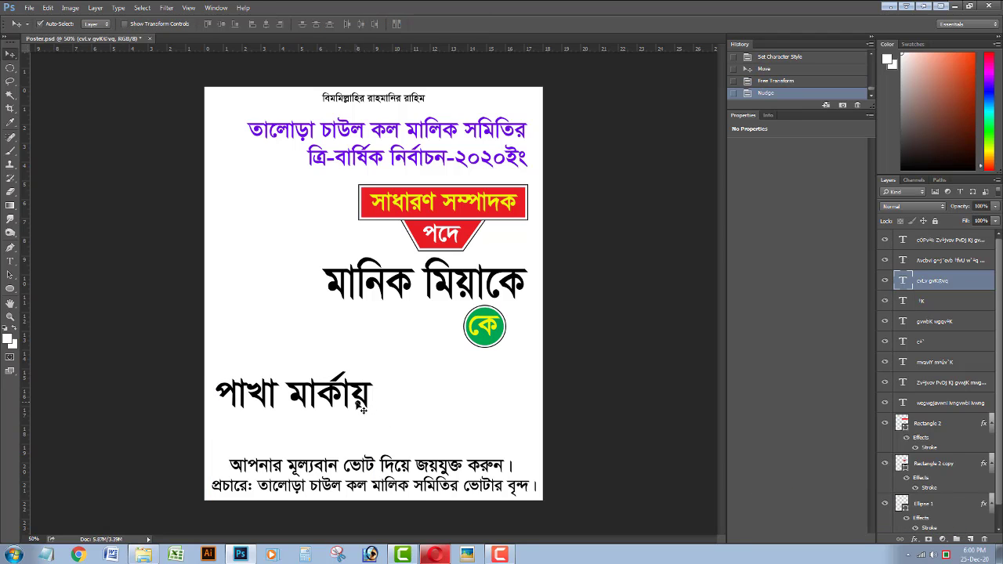
Move the voting appeal line beneath it, enlarge it across the page, and nudge it down.
drag(304, 471, 294, 428)
key(ctrl+t)
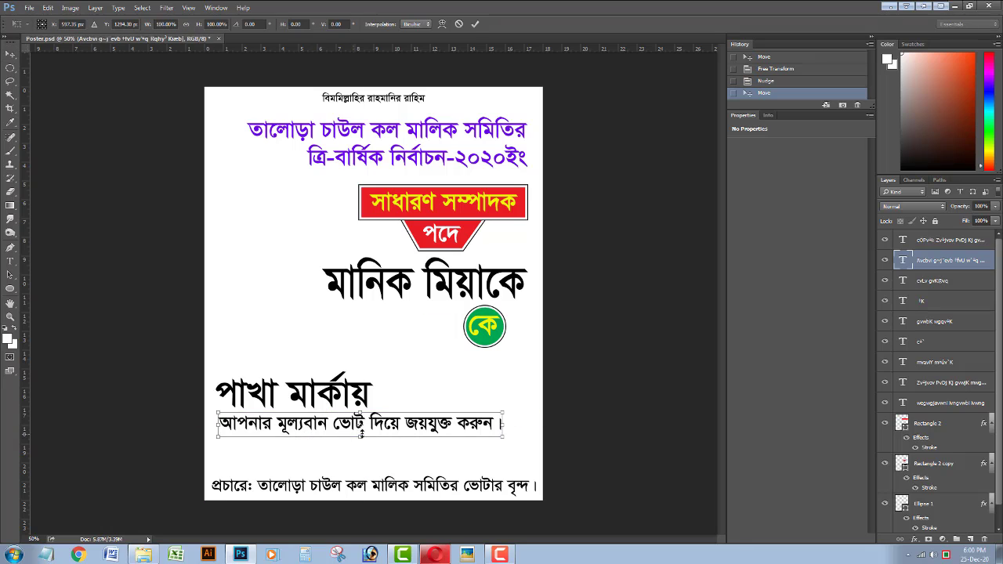
drag(506, 412, 535, 428)
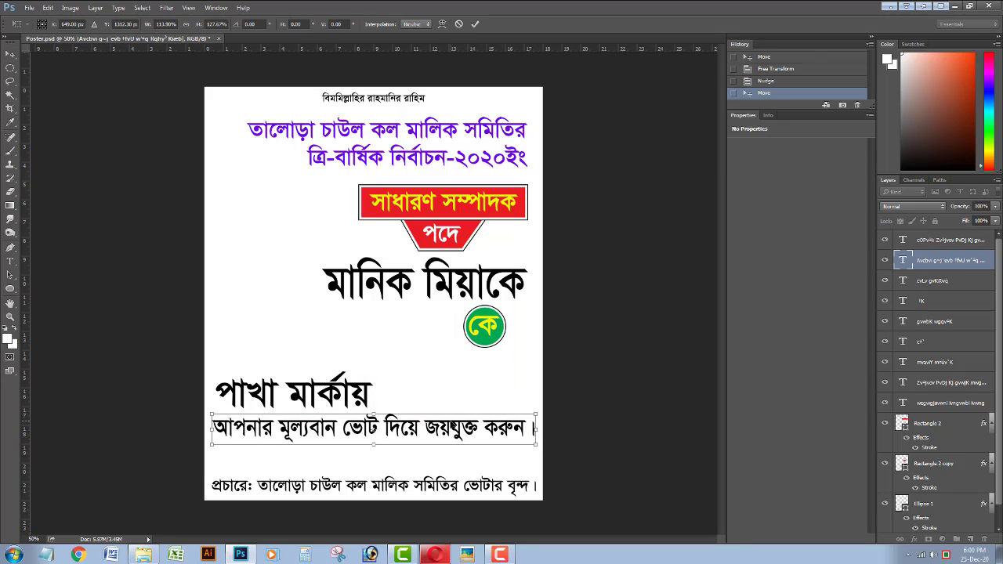
key(Return)
key(Down)
key(Down)
key(Down)
key(Down)
key(Down)
key(Down)
key(Down)
key(Down)
key(Down)
key(Down)
key(Down)
key(Down)
key(Down)
key(Down)
key(Down)
key(Down)
key(Down)
key(Down)
key(Down)
key(Down)
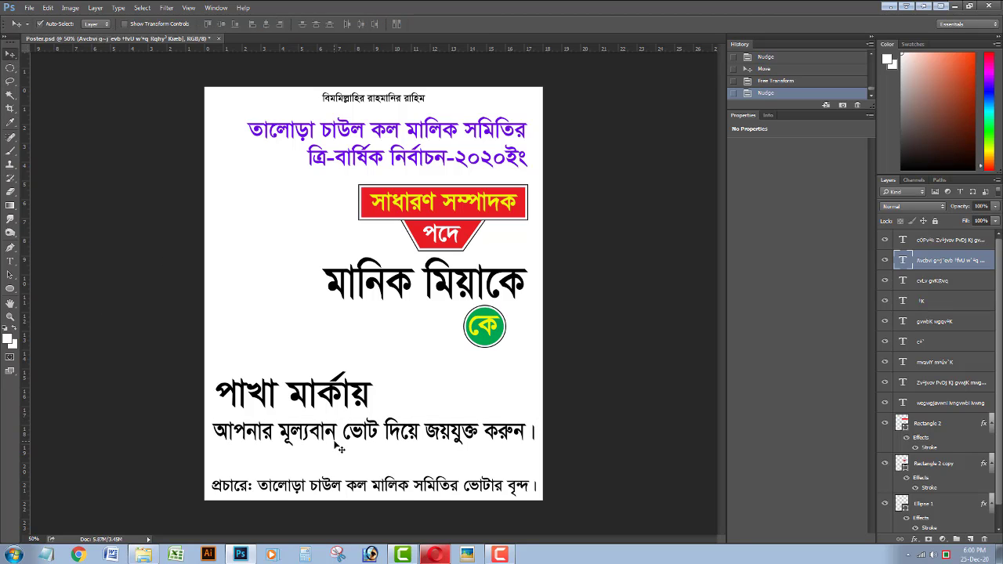
key(Down)
key(Down)
key(Down)
key(Down)
key(Down)
key(Down)
key(Down)
key(Down)
key(Down)
key(Down)
key(Down)
key(Down)
key(Down)
key(Down)
key(Down)
key(Down)
key(Down)
key(Down)
key(Down)
key(Down)
click(320, 491)
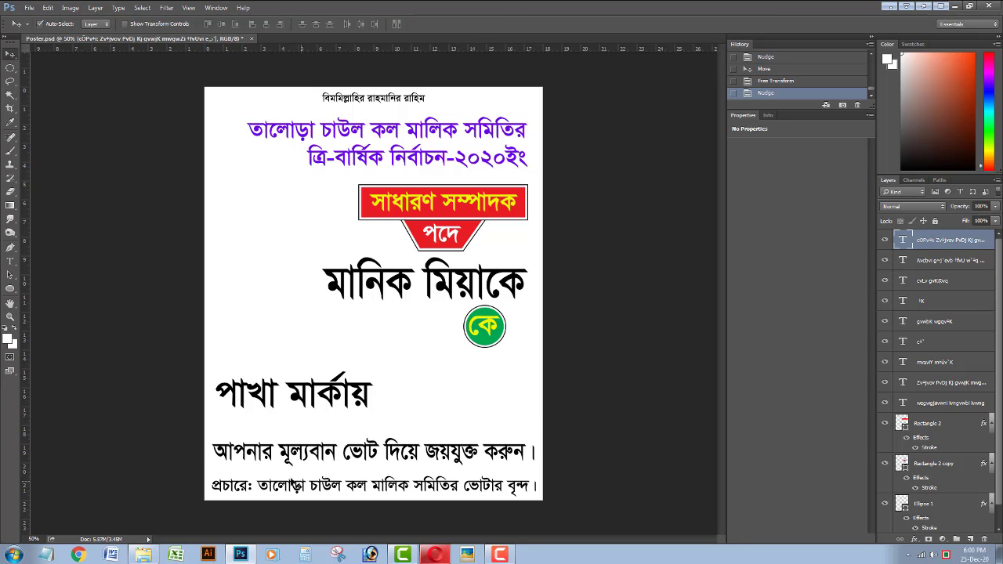
Draw a purple-filled rectangle bar across the bottom of the poster.
click(11, 288)
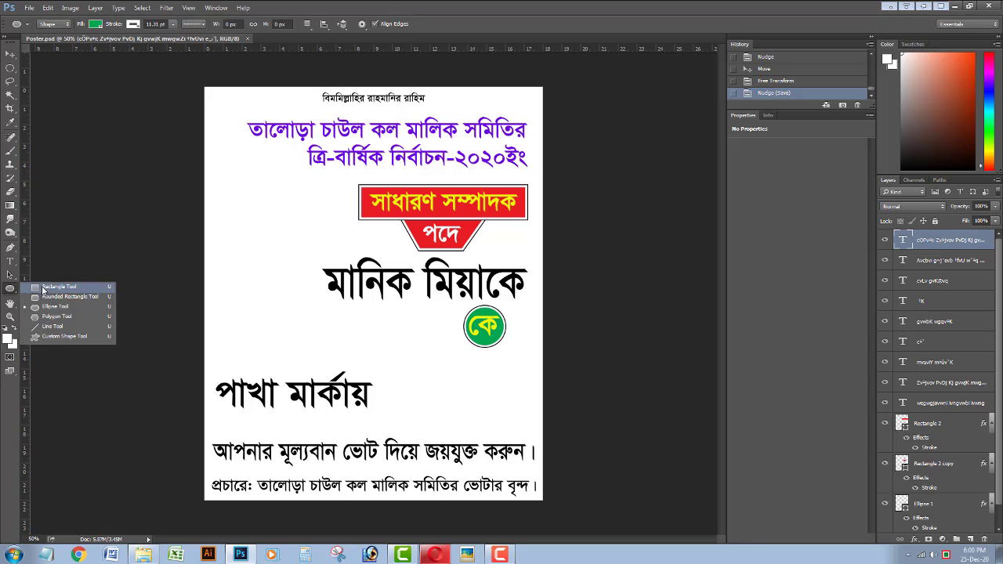
click(55, 288)
click(94, 25)
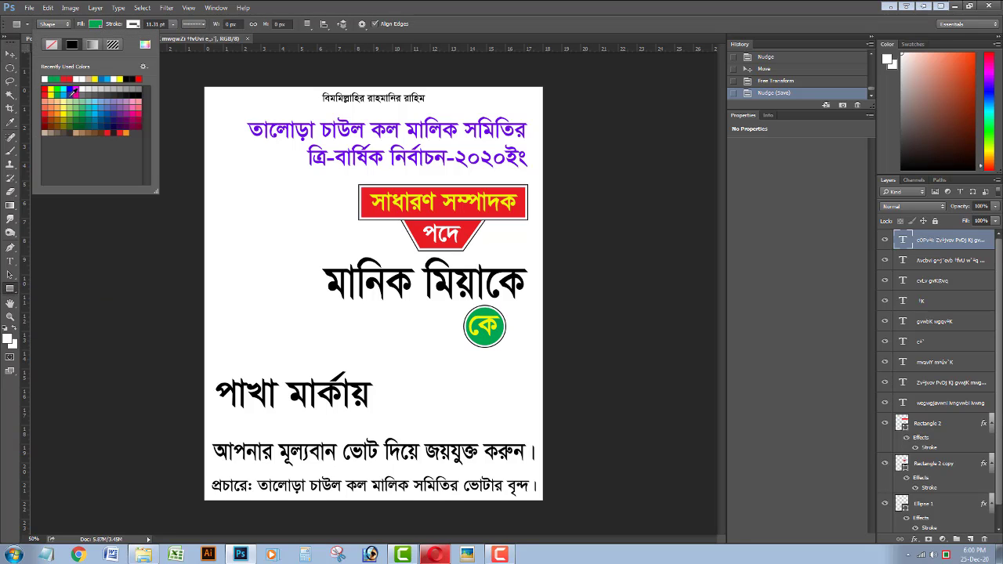
click(72, 92)
click(145, 45)
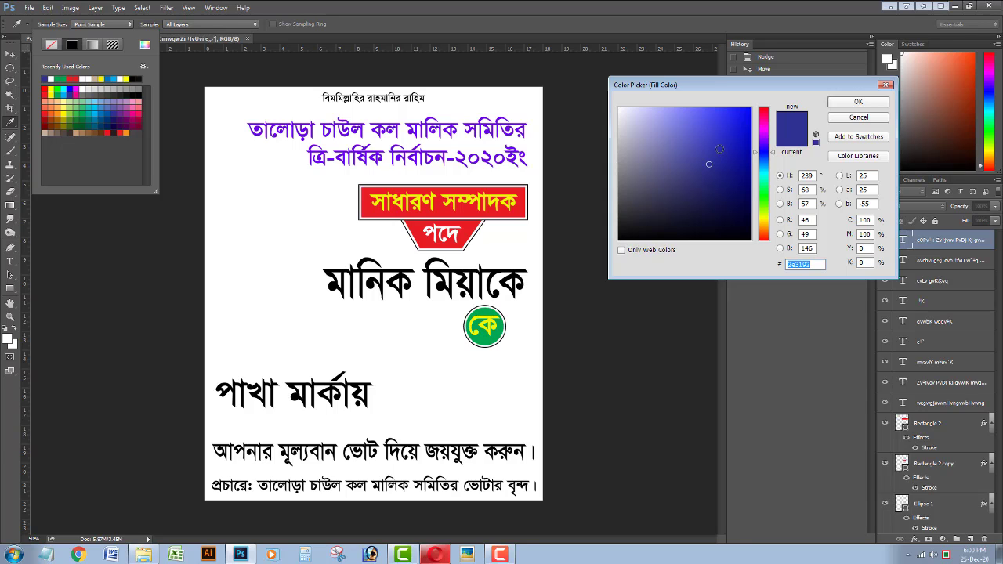
click(508, 127)
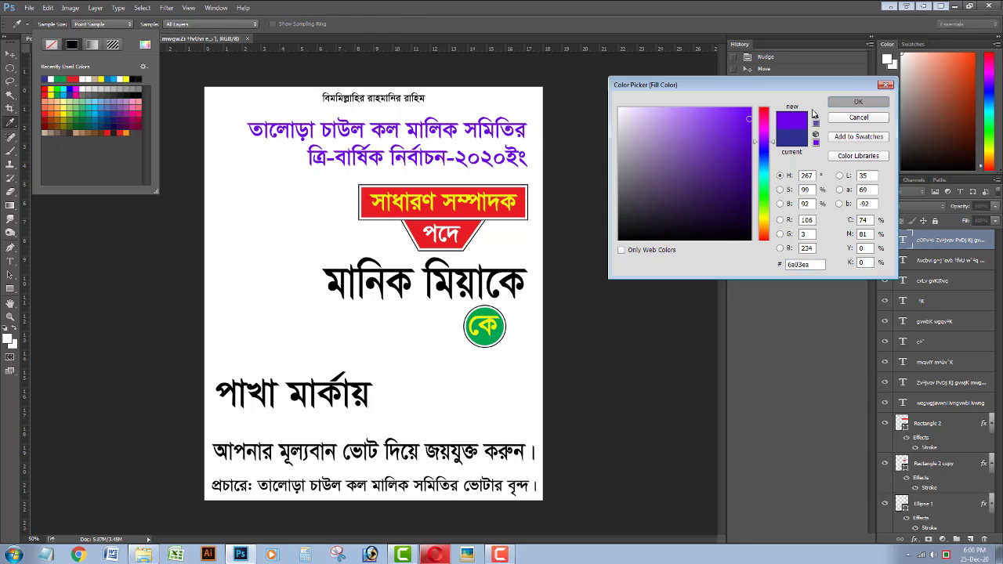
click(859, 102)
drag(202, 475, 539, 500)
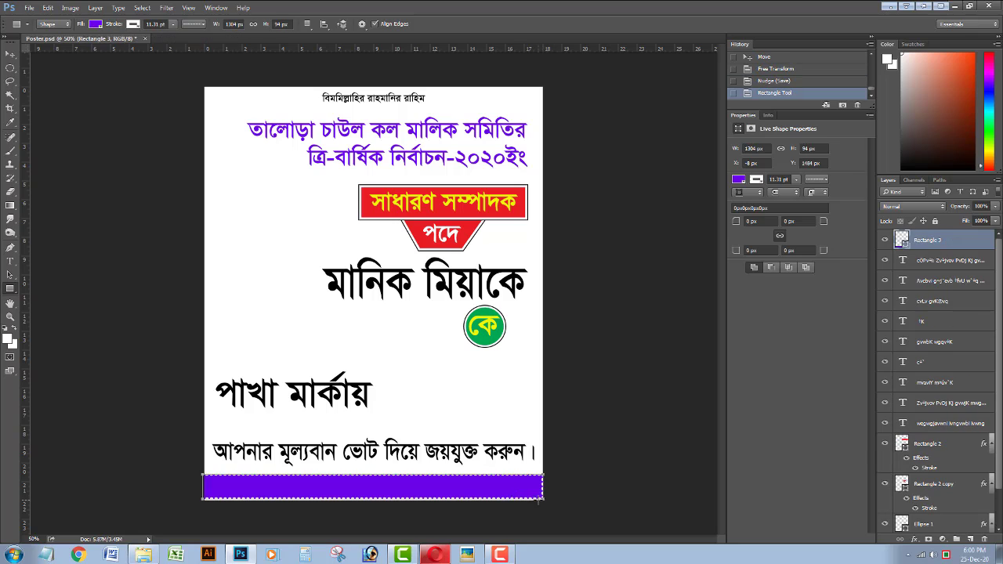
Remove the bar's outline, send it behind the footer text, and nudge it down.
click(133, 25)
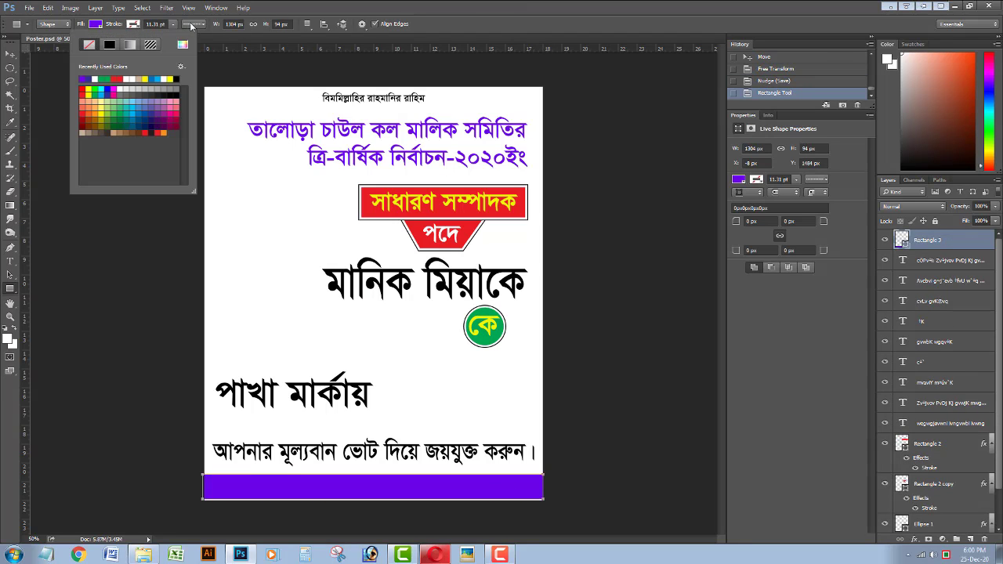
click(193, 25)
click(412, 5)
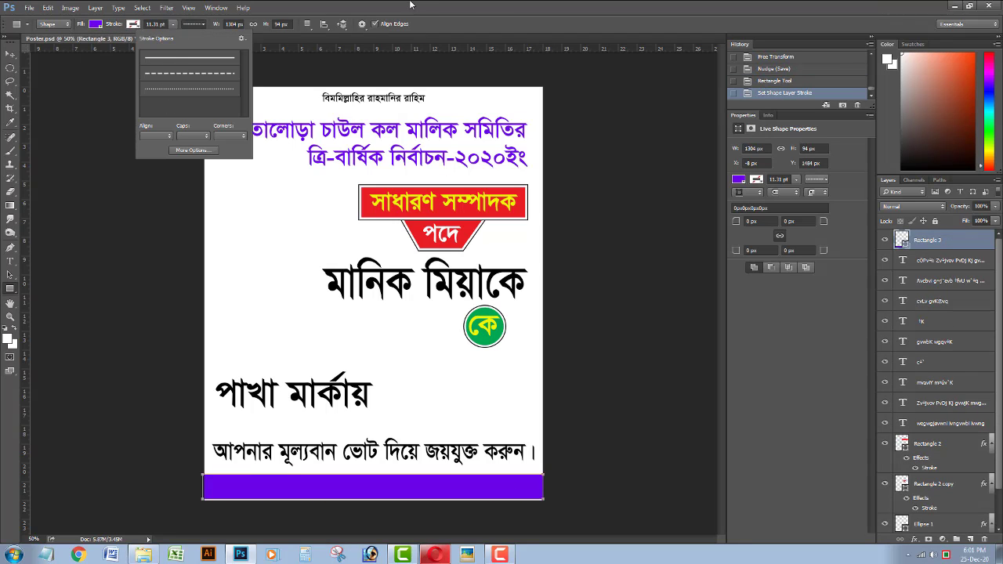
key(ctrl+shift+bracketleft)
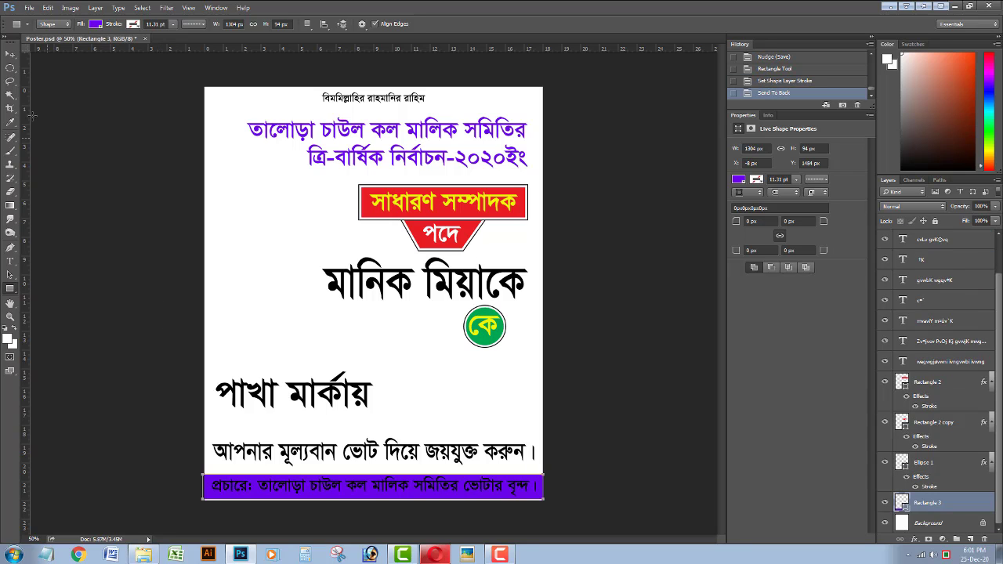
key(v)
key(shift+Down)
Change the footer text colour to white.
click(292, 490)
key(Down)
key(Down)
key(Down)
key(Down)
key(Down)
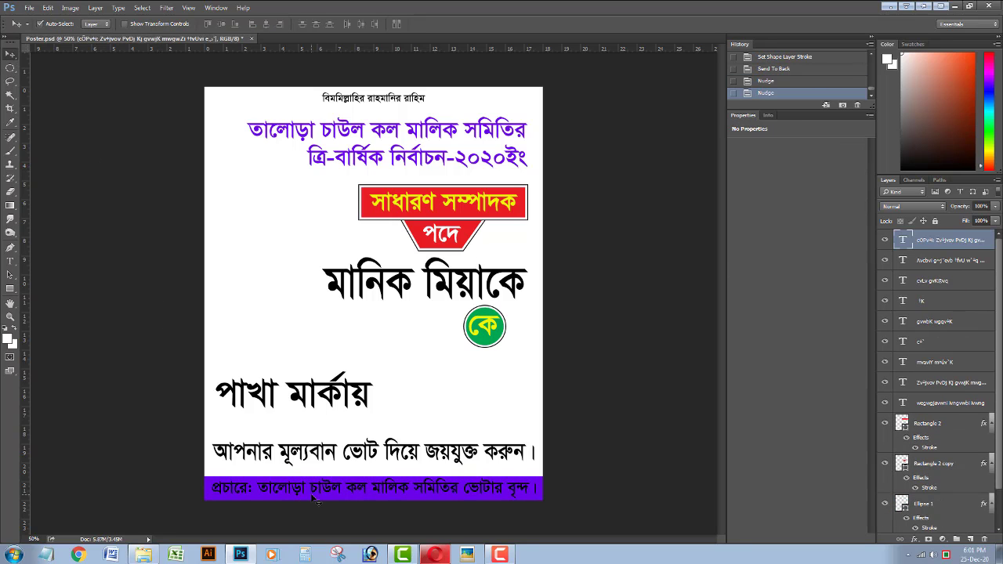
click(10, 261)
click(368, 489)
click(450, 24)
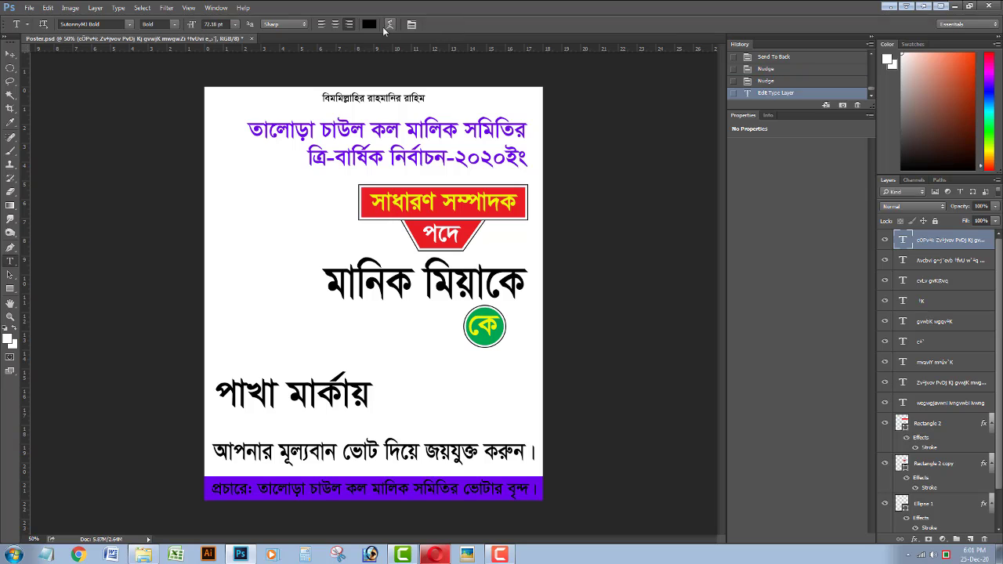
click(370, 24)
click(300, 201)
key(Return)
Make the purple bar slightly taller, nudge the footer text up, and save the poster.
click(12, 58)
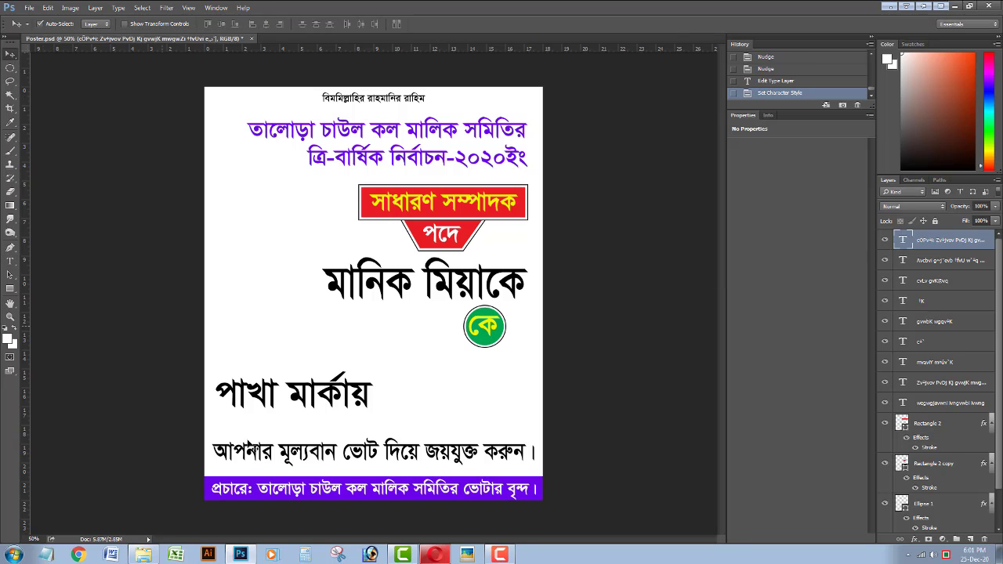
click(267, 476)
key(ctrl+t)
drag(290, 472, 290, 469)
key(Return)
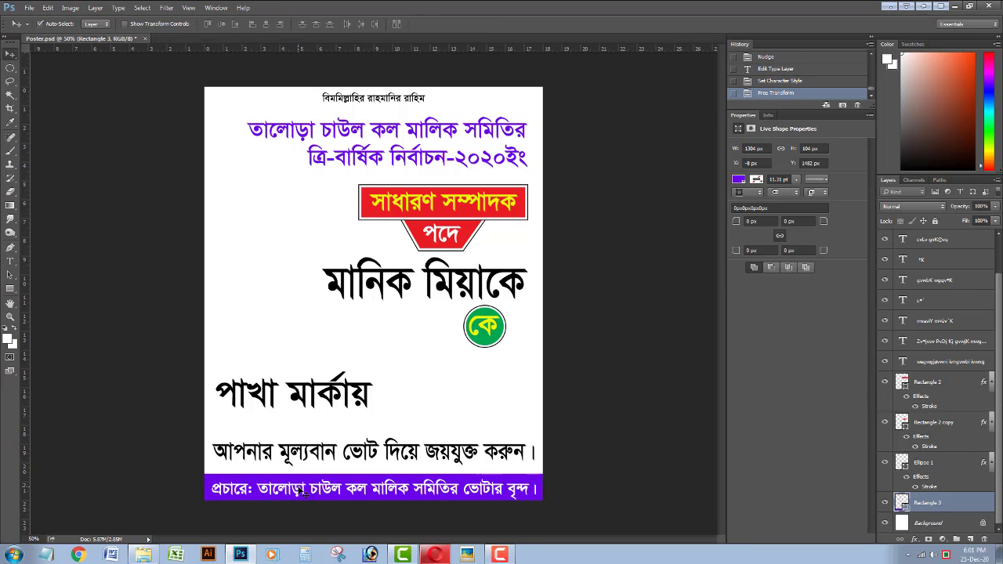
click(308, 494)
key(Up)
key(Up)
key(Up)
key(Up)
key(Up)
key(Up)
key(Up)
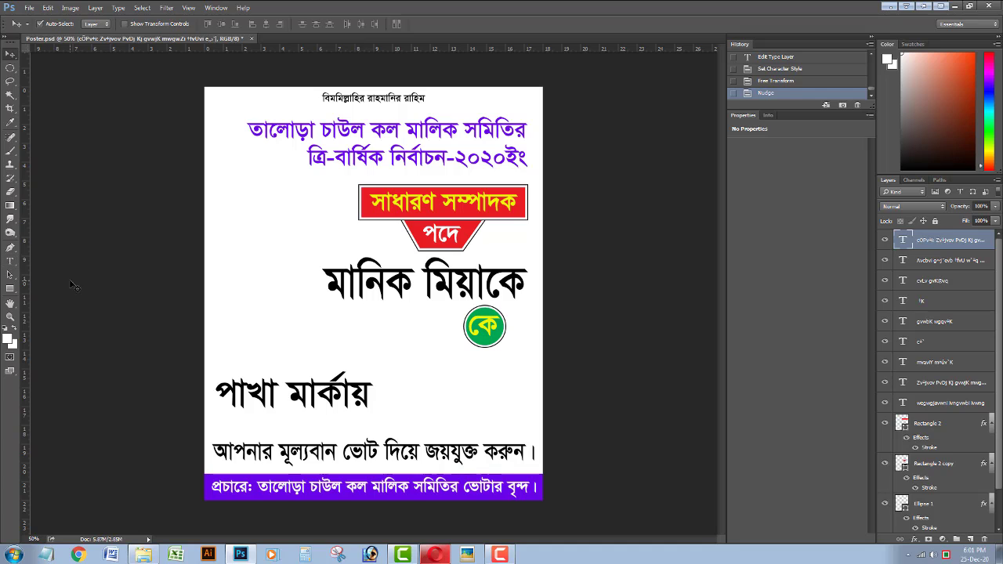
key(ctrl+s)
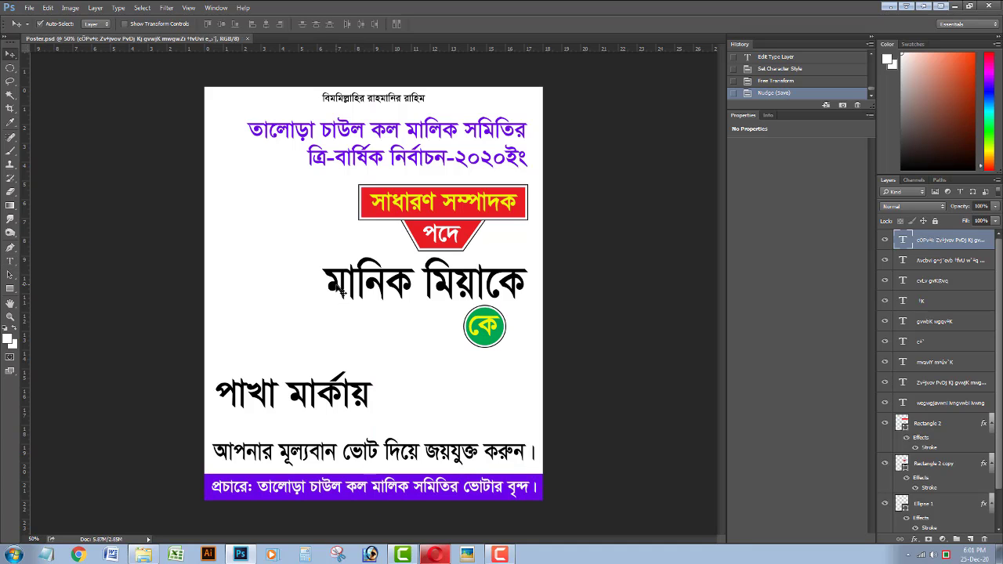
click(559, 357)
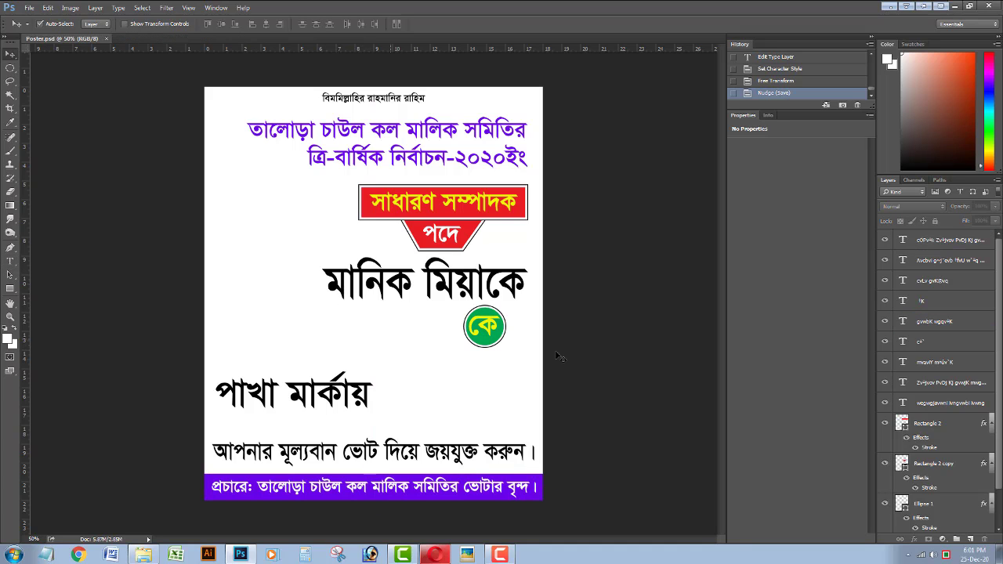
Add a new layer just above Background and create a Gradient Fill layer.
click(969, 540)
key(ctrl+shift+bracketleft)
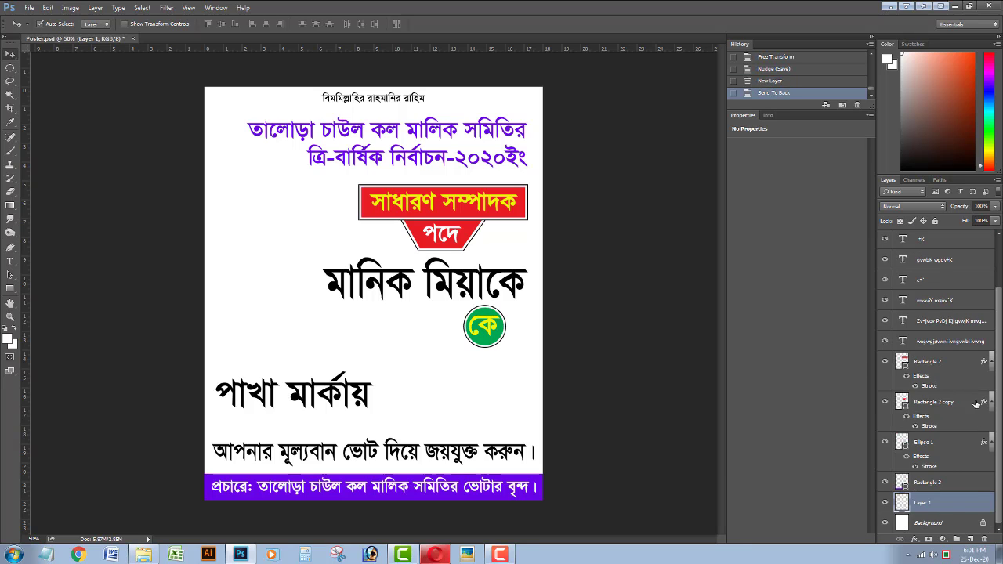
click(942, 540)
click(927, 320)
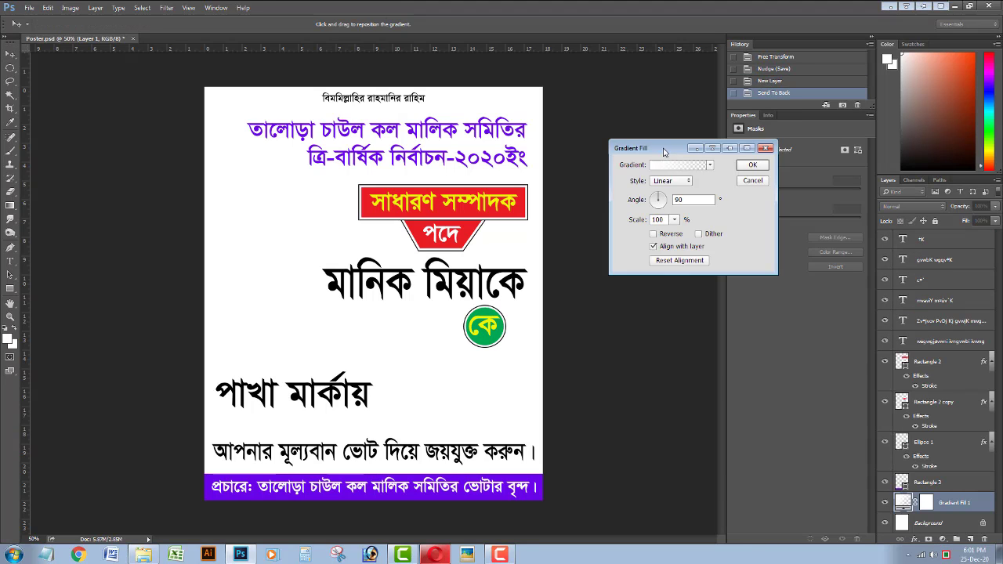
Start from the foreground-to-background gradient and set its right stop to cyan.
click(707, 188)
click(650, 172)
double_click(847, 311)
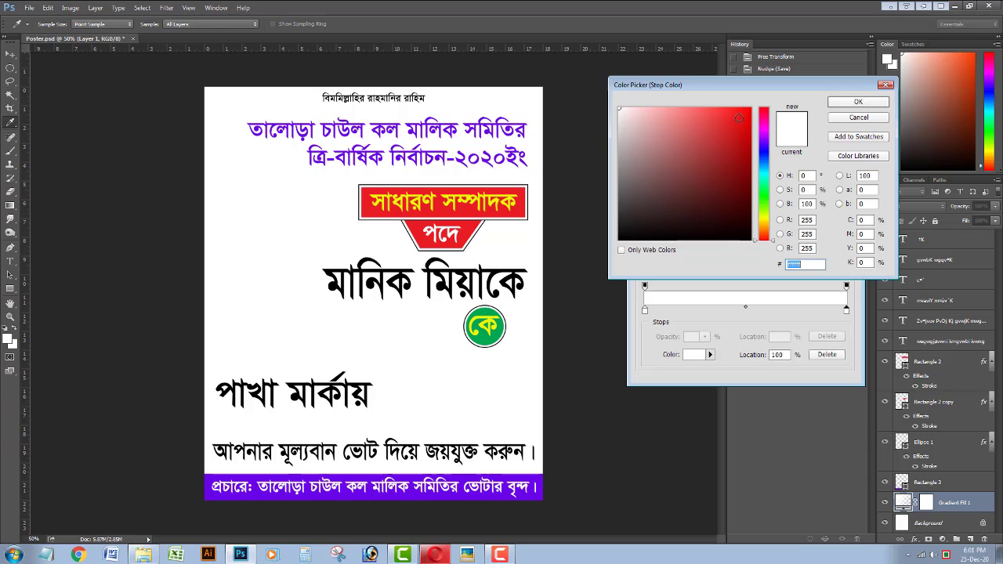
click(750, 122)
drag(763, 188, 759, 180)
drag(750, 140, 749, 118)
drag(767, 179, 767, 173)
drag(750, 115, 750, 113)
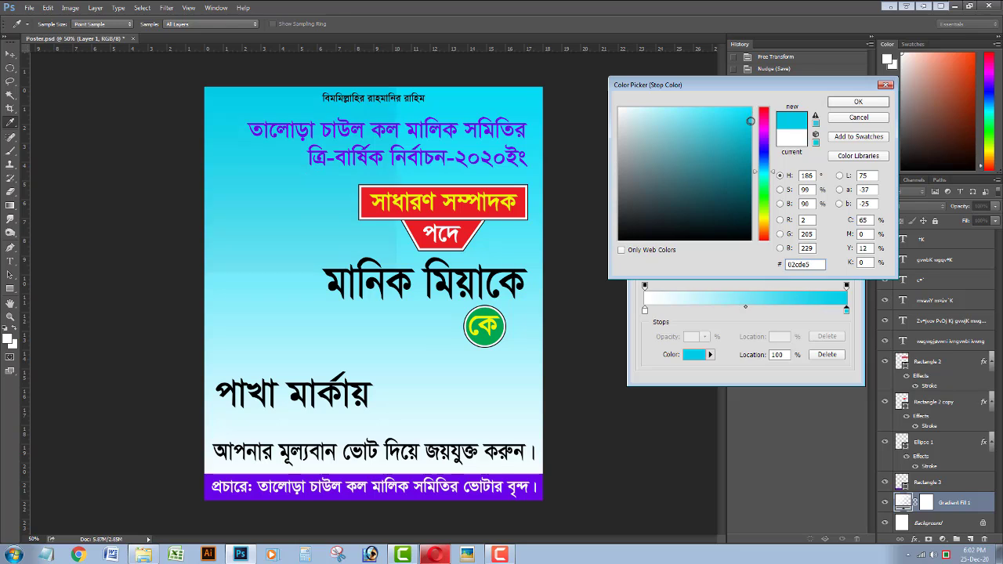
click(858, 102)
Set the gradient's left stop to a bluer, saturated cyan.
double_click(645, 311)
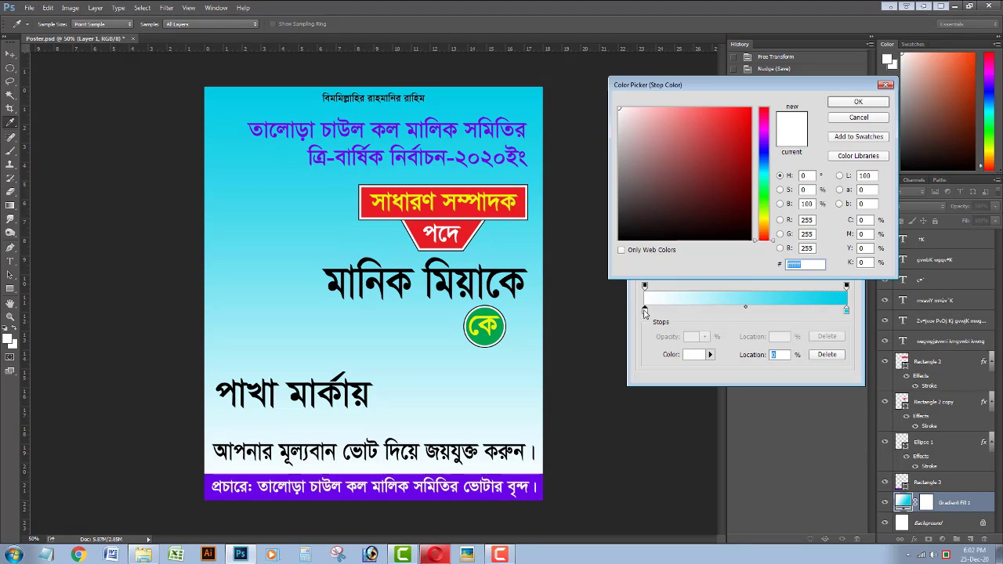
click(768, 174)
click(749, 133)
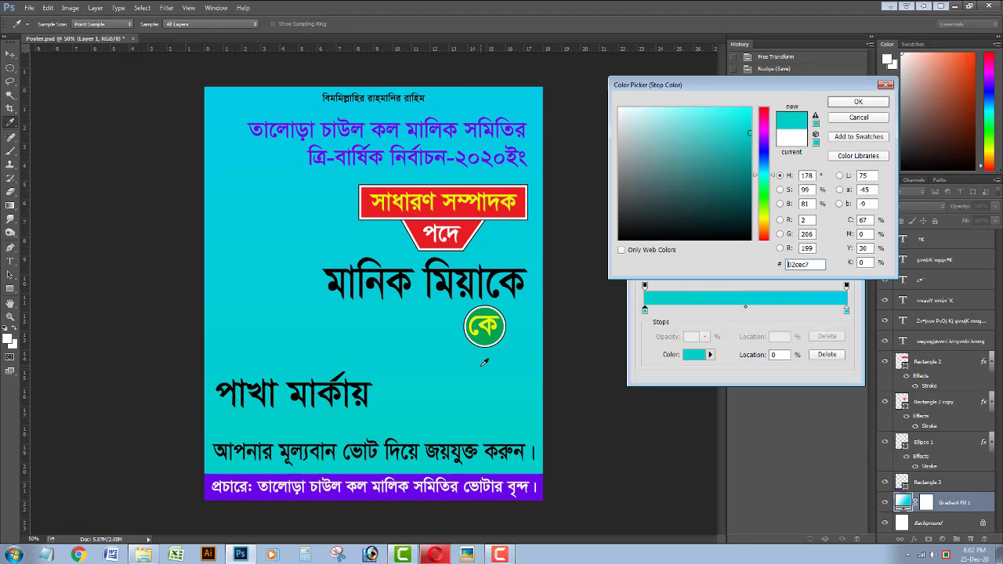
click(502, 98)
click(832, 103)
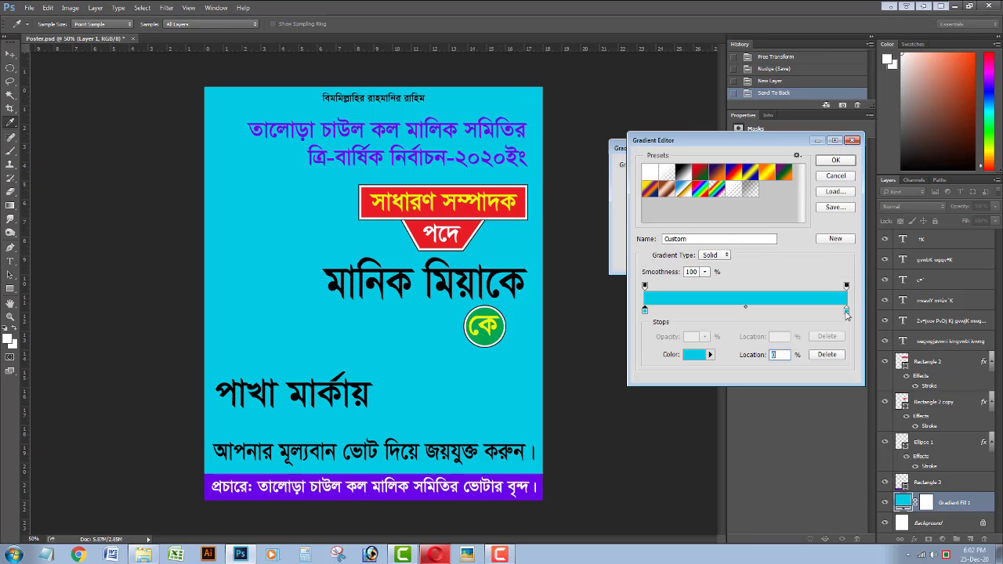
Make the right stop white, tilt the gradient angle slightly, and apply the fill.
double_click(846, 312)
drag(682, 172, 494, 47)
click(844, 104)
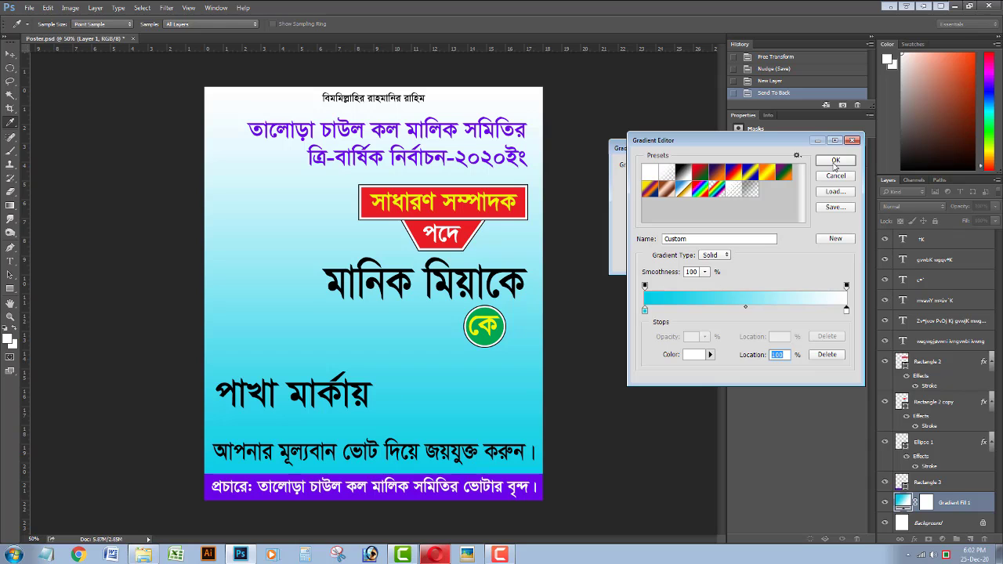
click(836, 161)
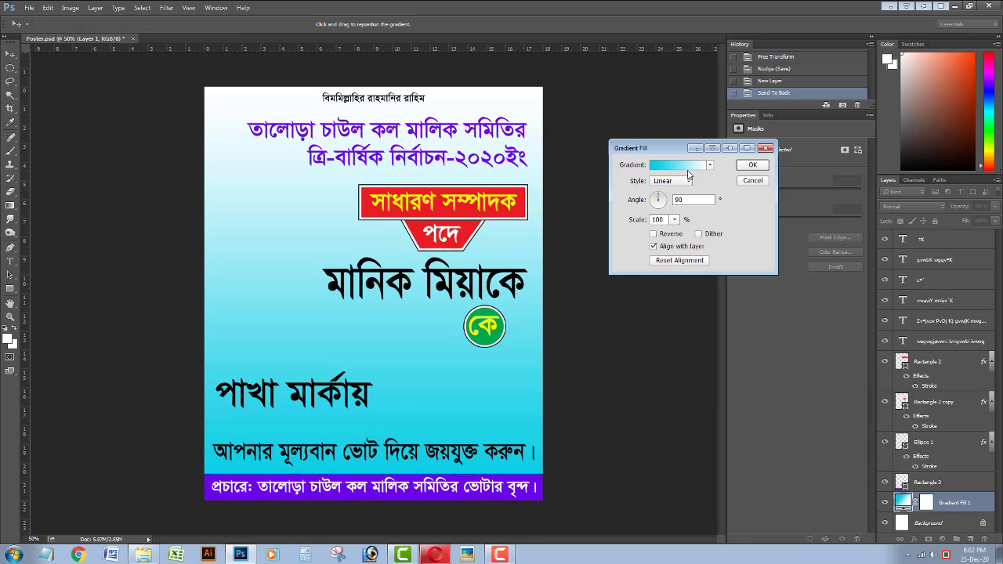
drag(661, 204, 659, 196)
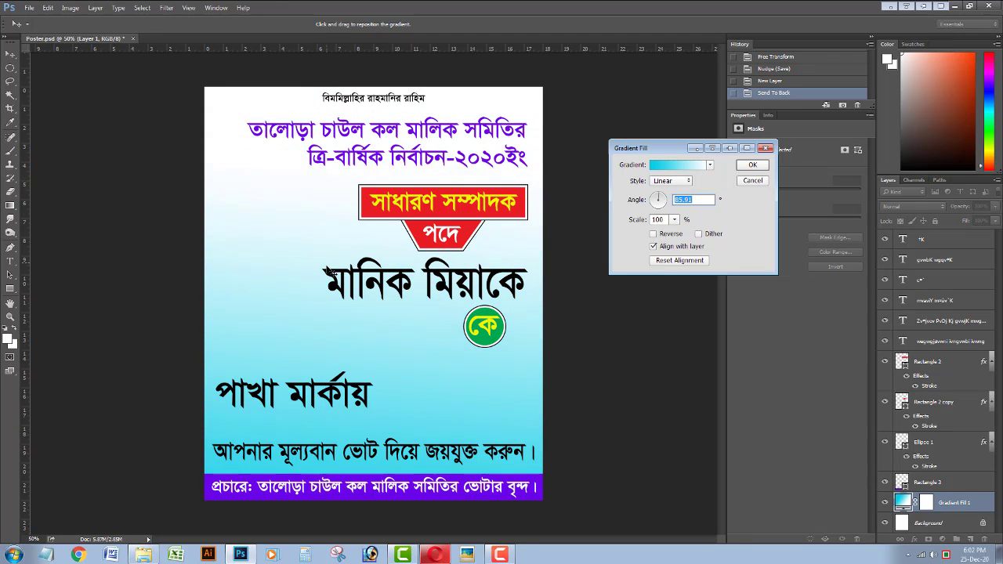
click(752, 165)
Stretch the পাখা মার্কায় text wider, nudge it into place, and save the poster.
ctrl+click(271, 392)
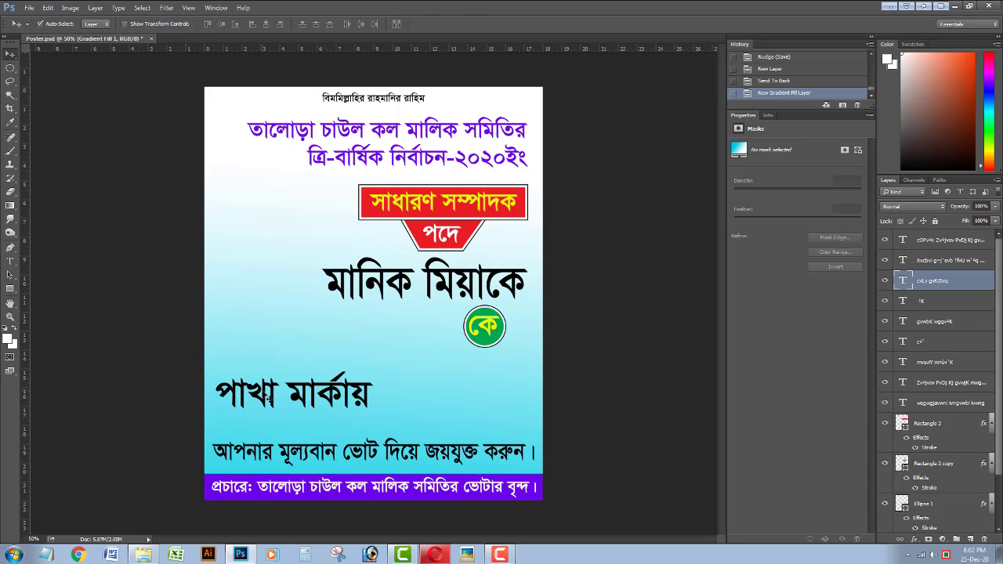
key(ctrl+t)
drag(372, 396, 384, 396)
key(Return)
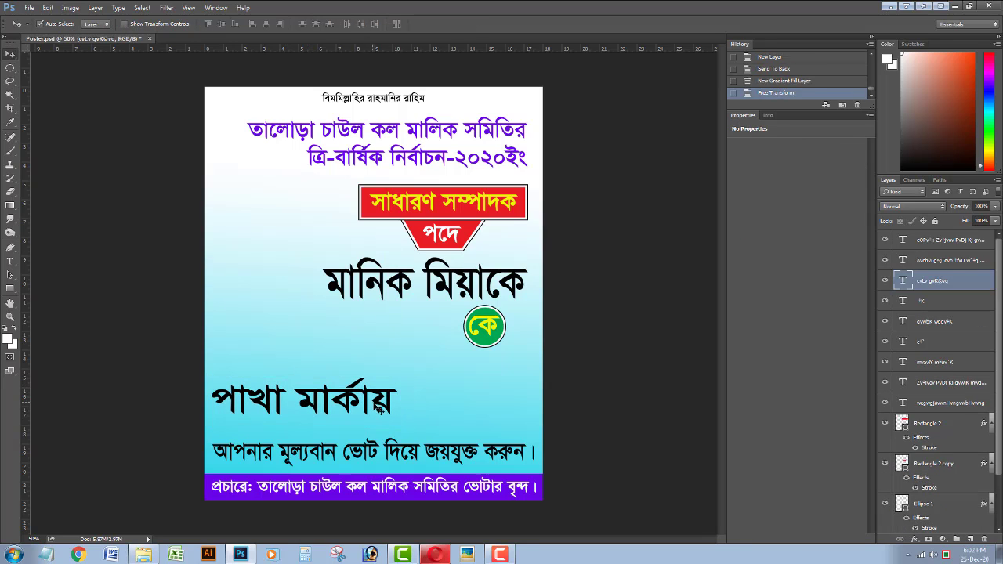
key(shift+Right)
key(shift+Down)
key(shift+Down)
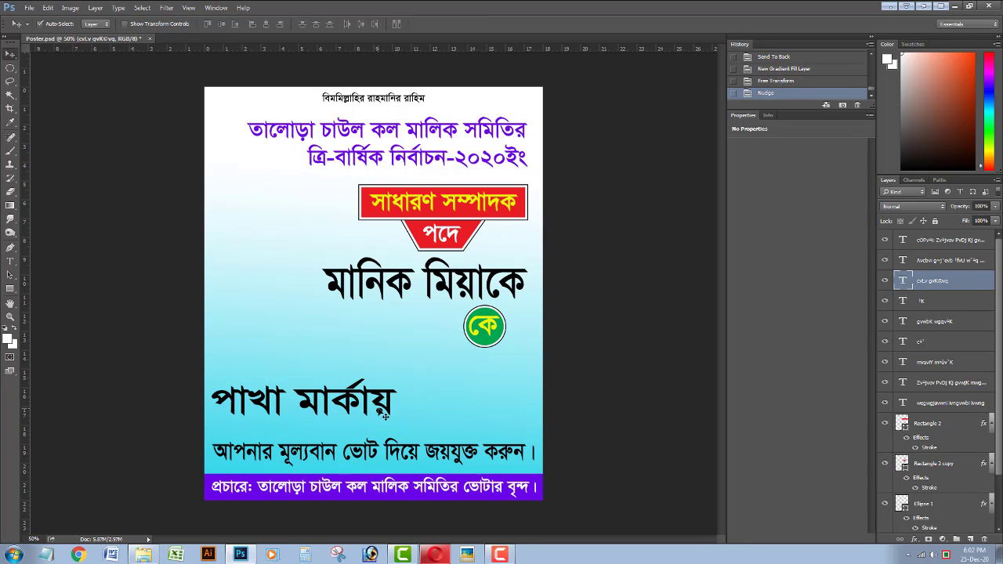
key(ctrl+s)
key(Right)
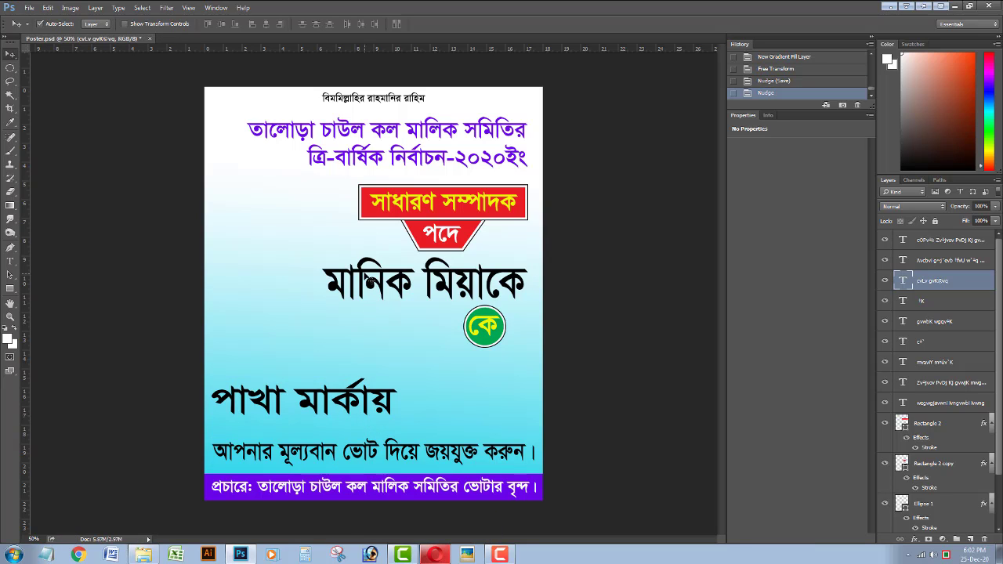
click(382, 288)
key(shift+Right)
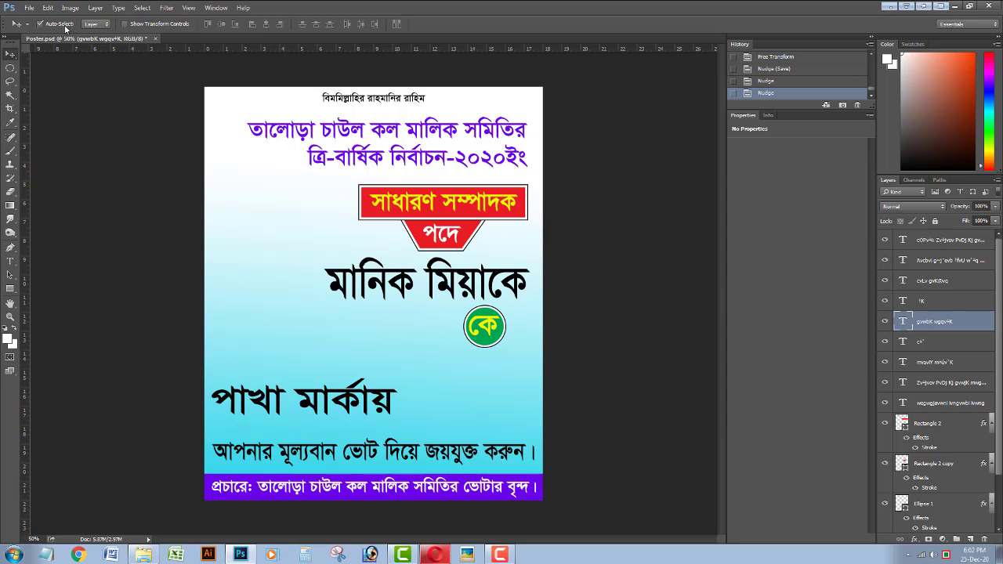
click(10, 261)
click(130, 24)
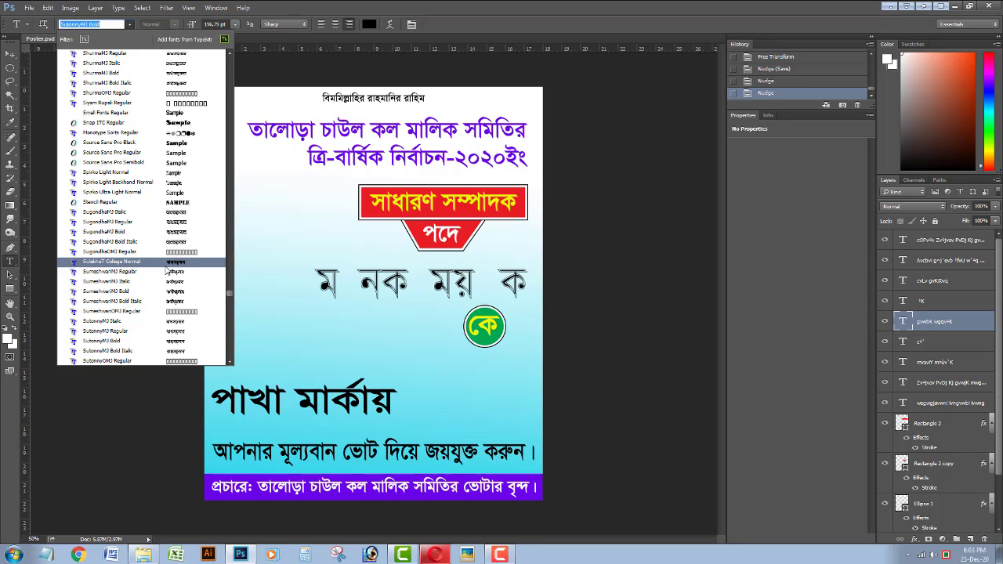
scroll(176, 259, down, 3)
scroll(188, 280, down, 3)
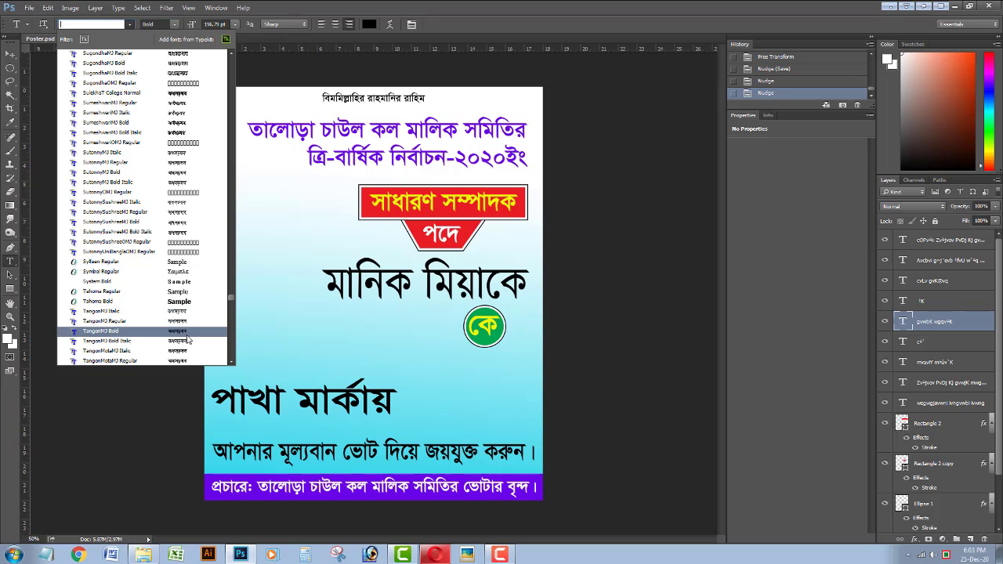
scroll(188, 302, down, 4)
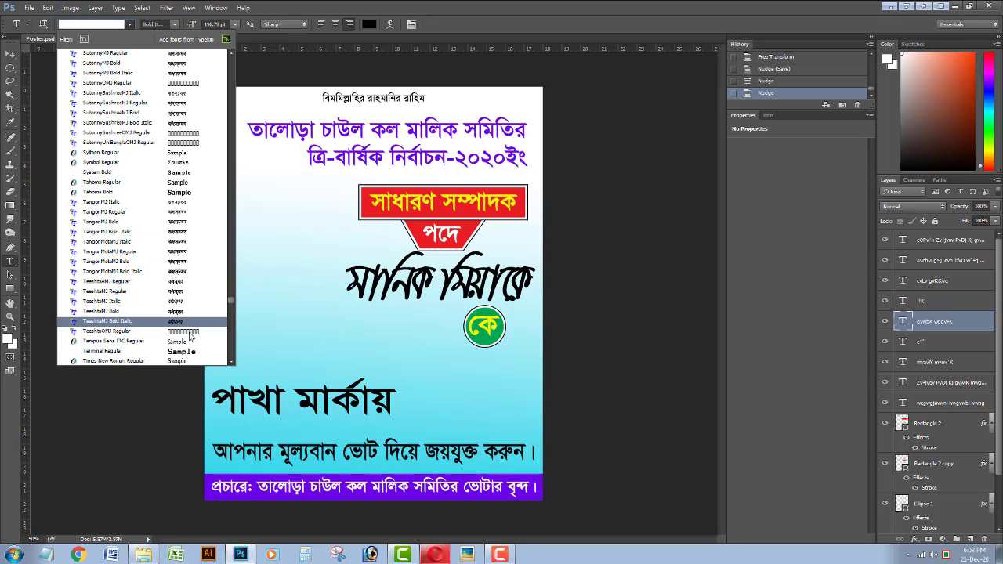
click(190, 264)
click(369, 25)
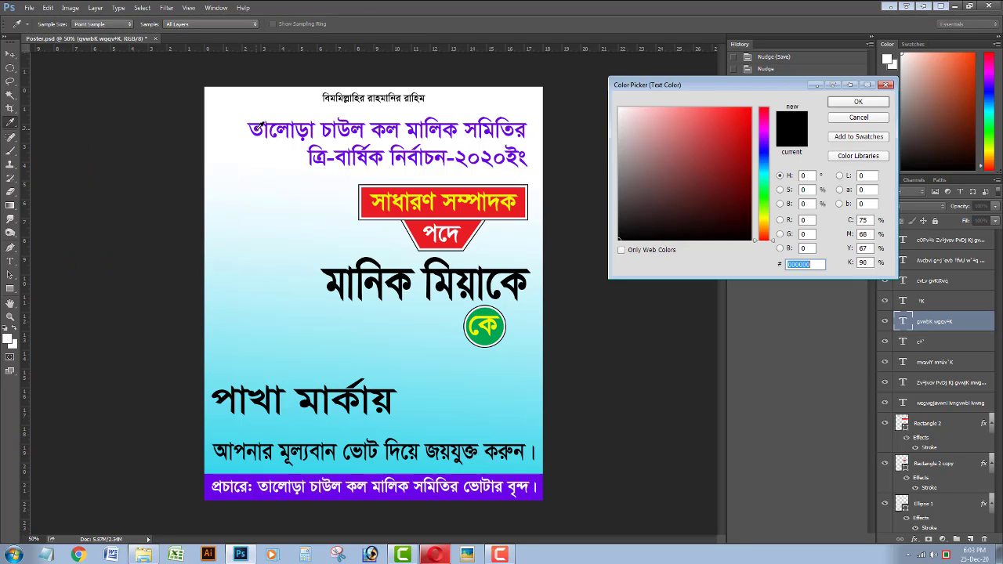
click(259, 125)
click(858, 102)
right_click(939, 324)
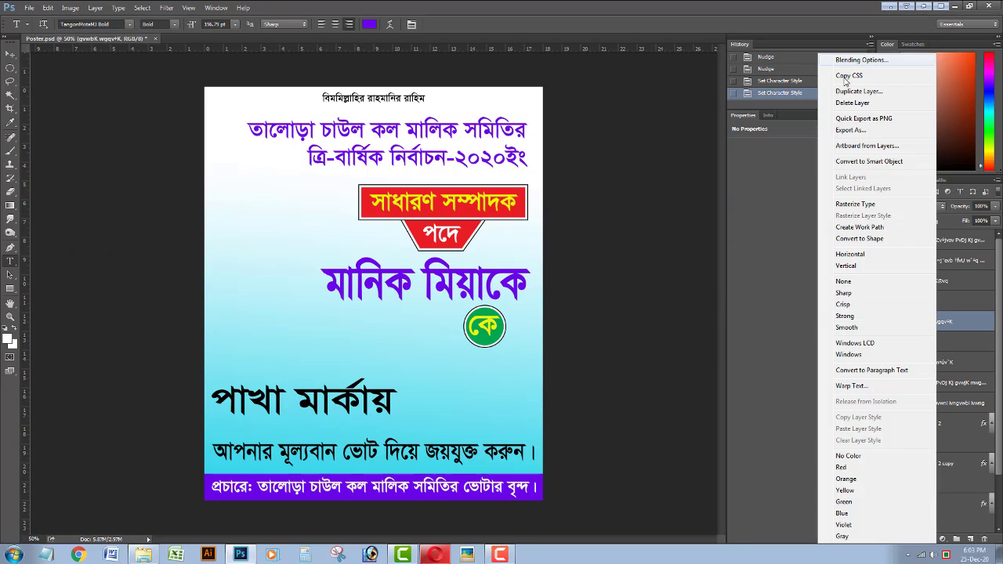
click(860, 60)
click(609, 181)
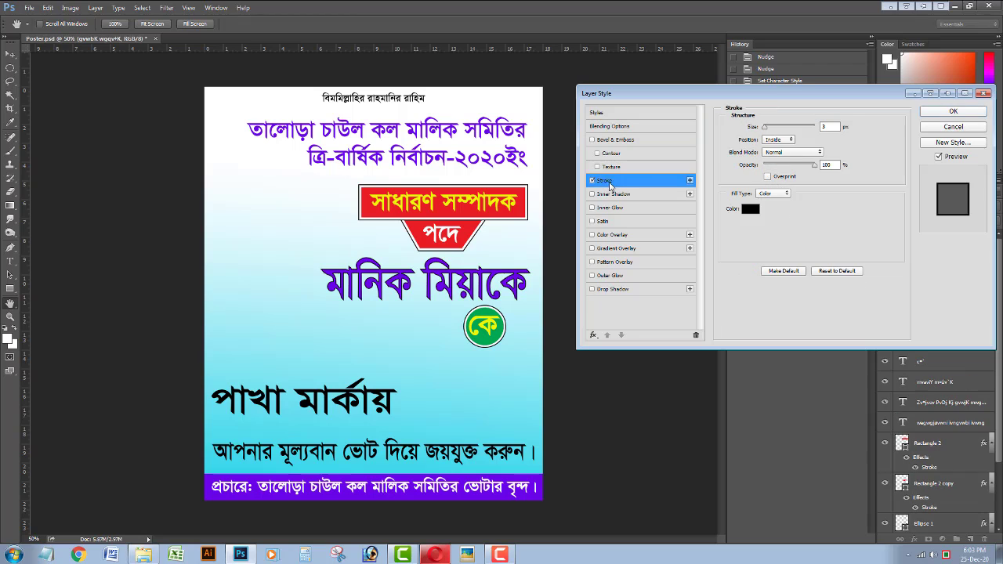
click(751, 212)
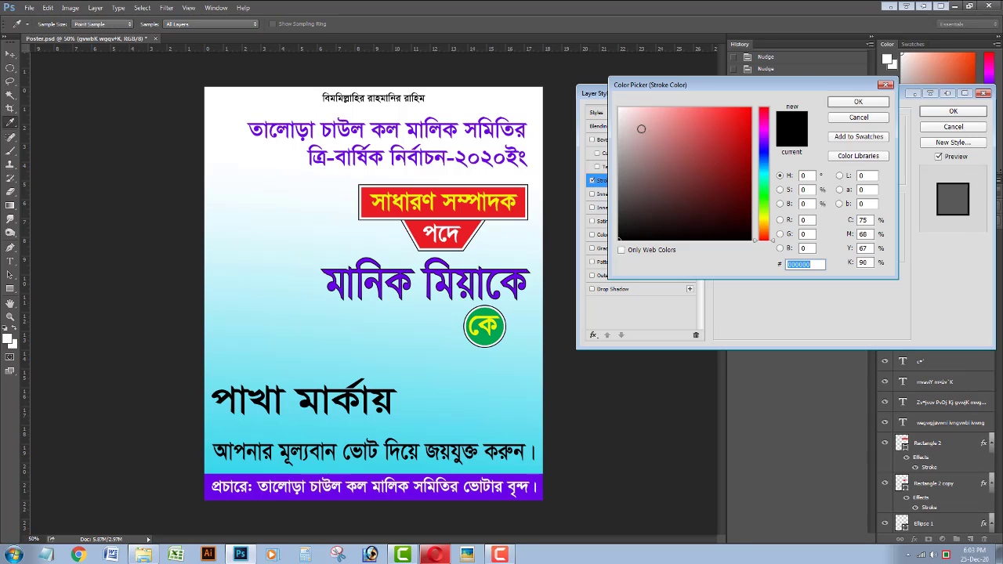
click(619, 109)
click(852, 105)
drag(829, 128, 814, 131)
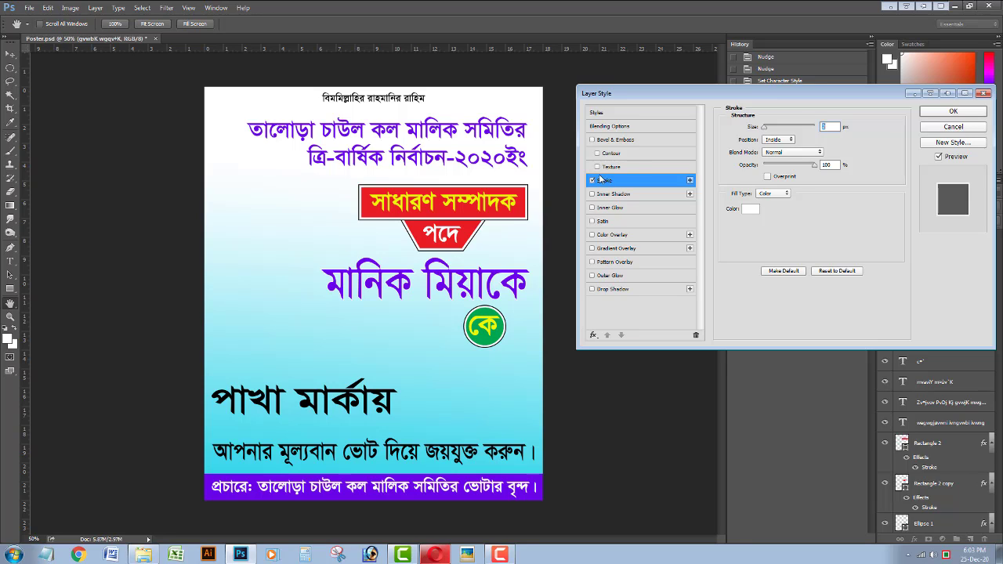
Add a black drop shadow, adjusting its distance, opacity and softness.
click(611, 288)
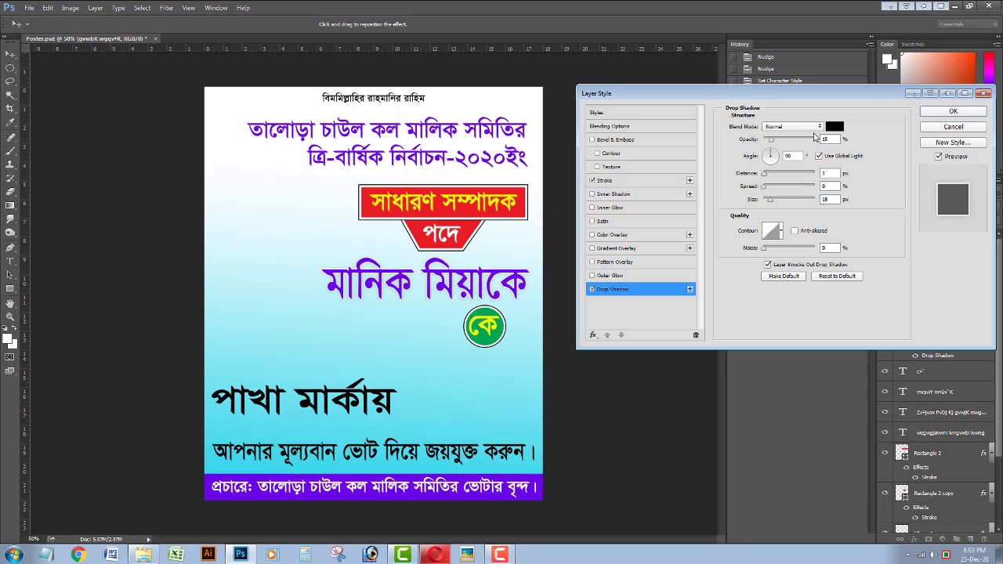
click(838, 127)
drag(726, 162, 717, 238)
click(874, 102)
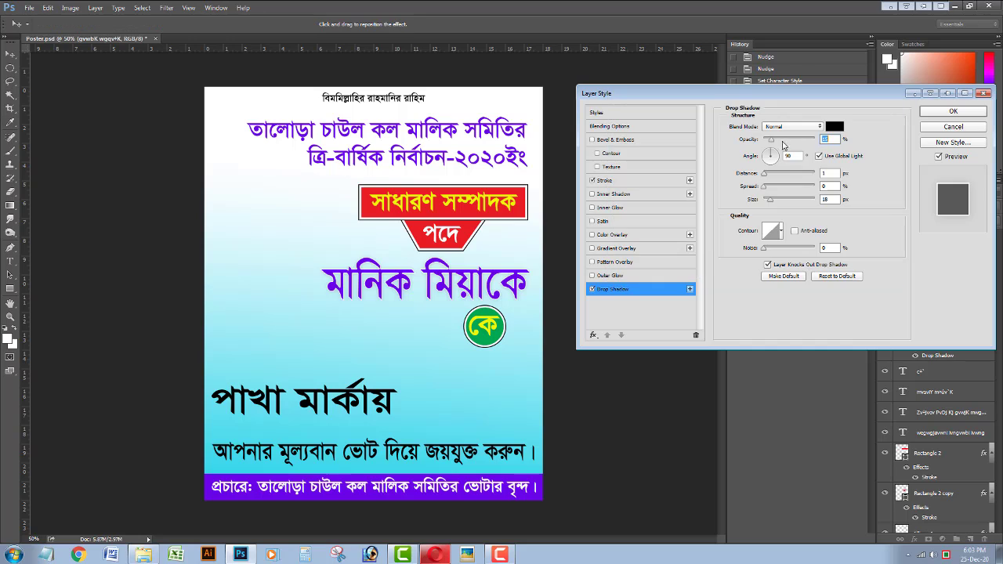
drag(770, 201, 768, 177)
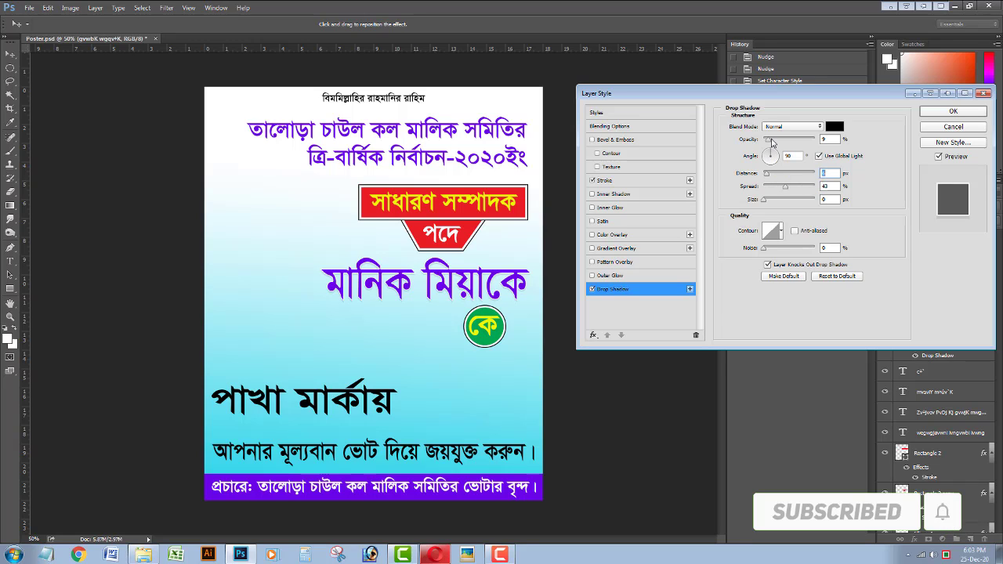
drag(772, 142, 769, 202)
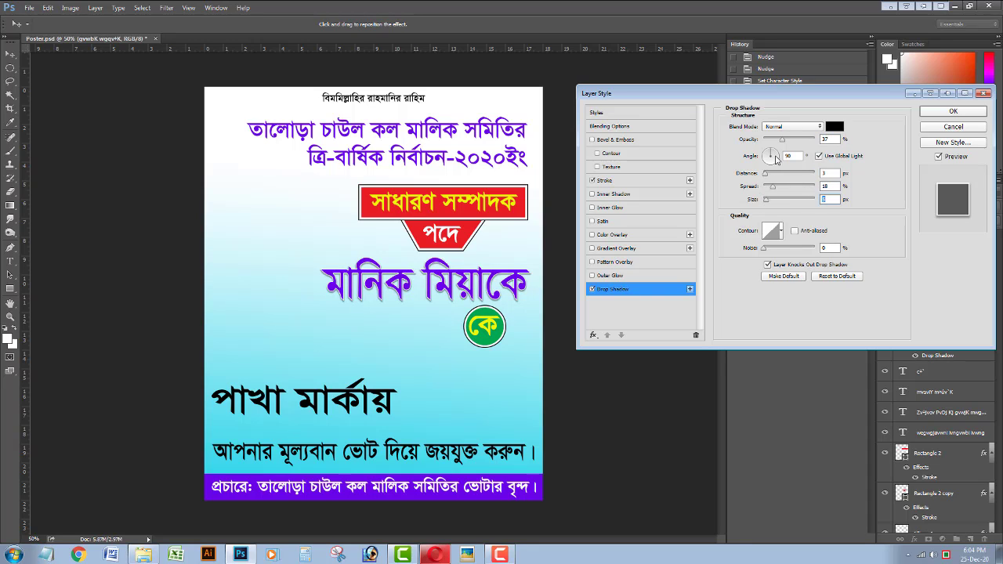
drag(783, 140, 811, 141)
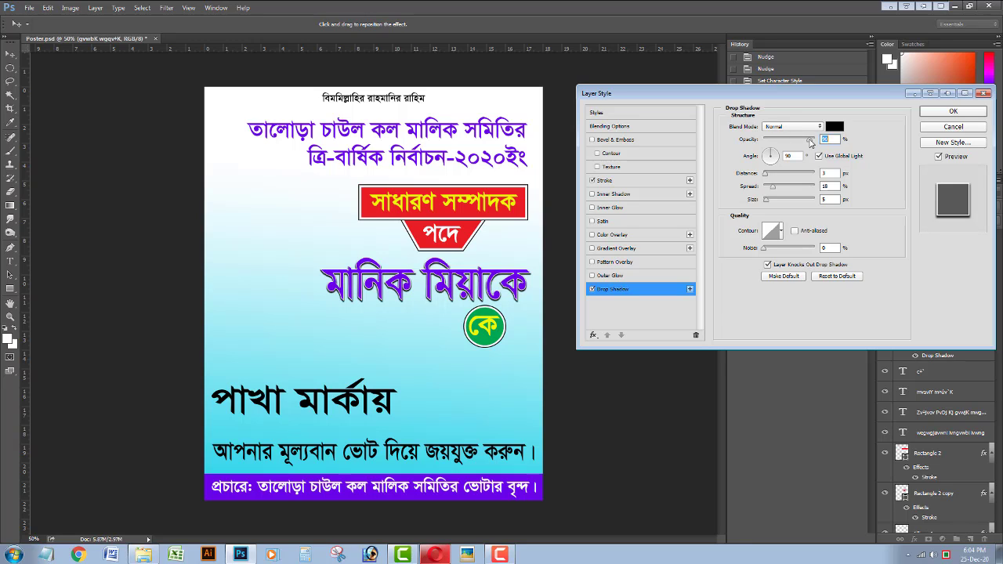
Thicken the white stroke to about 46 px and add a purple colour overlay sampled from the title.
click(613, 180)
drag(767, 128, 776, 130)
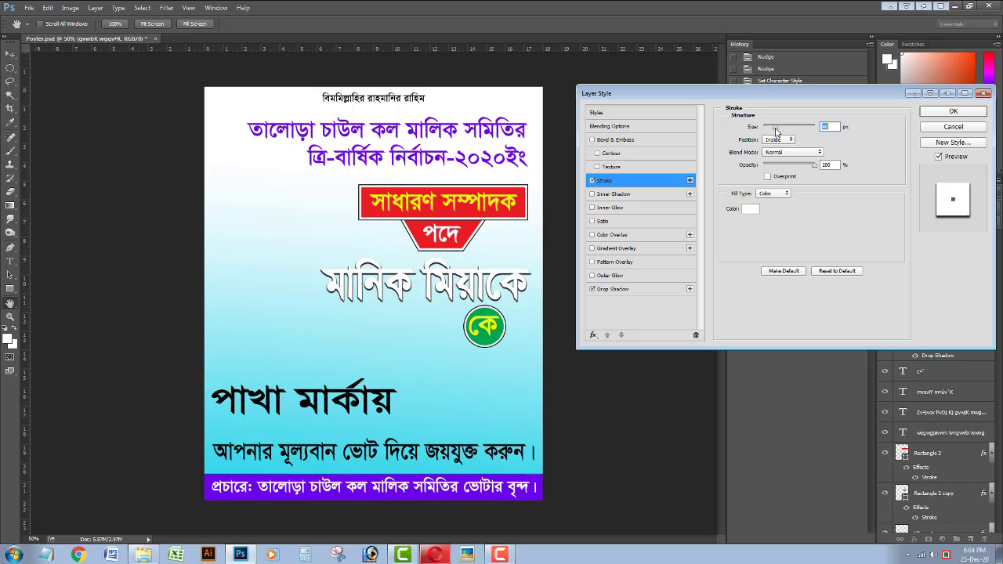
click(612, 235)
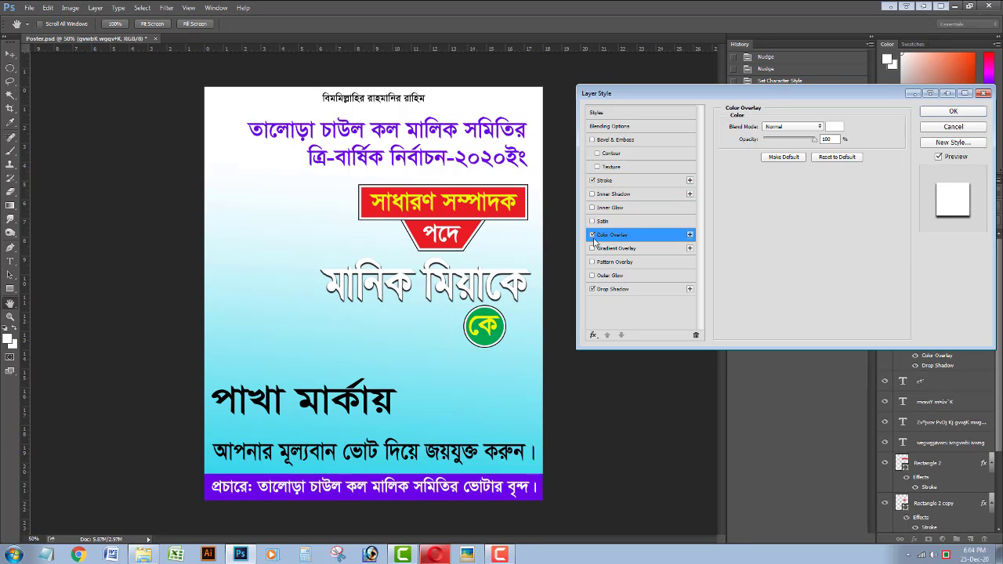
click(836, 127)
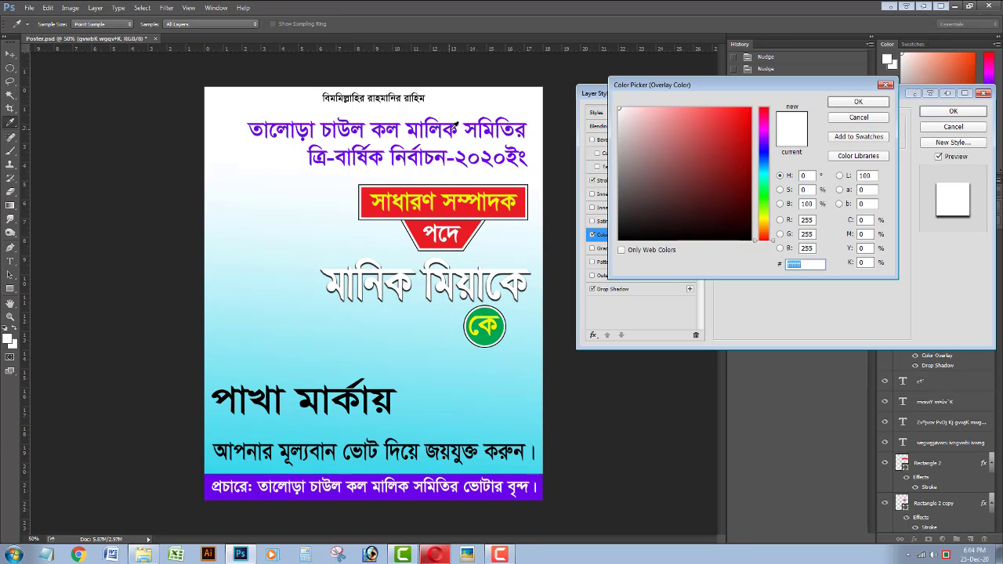
click(511, 126)
click(858, 102)
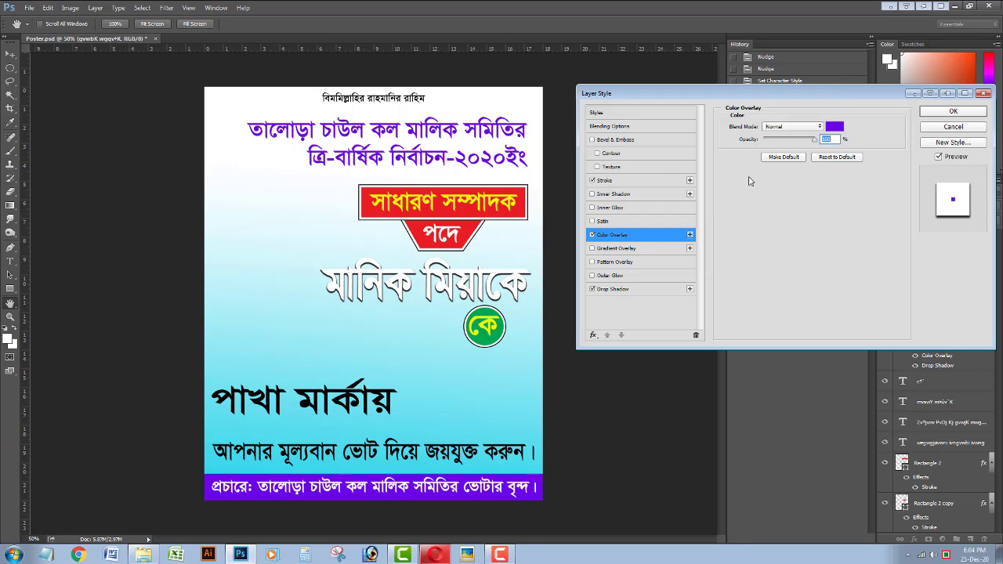
Turn off the colour overlay and make the stroke an Outside stroke of almost zero size.
click(592, 236)
click(619, 181)
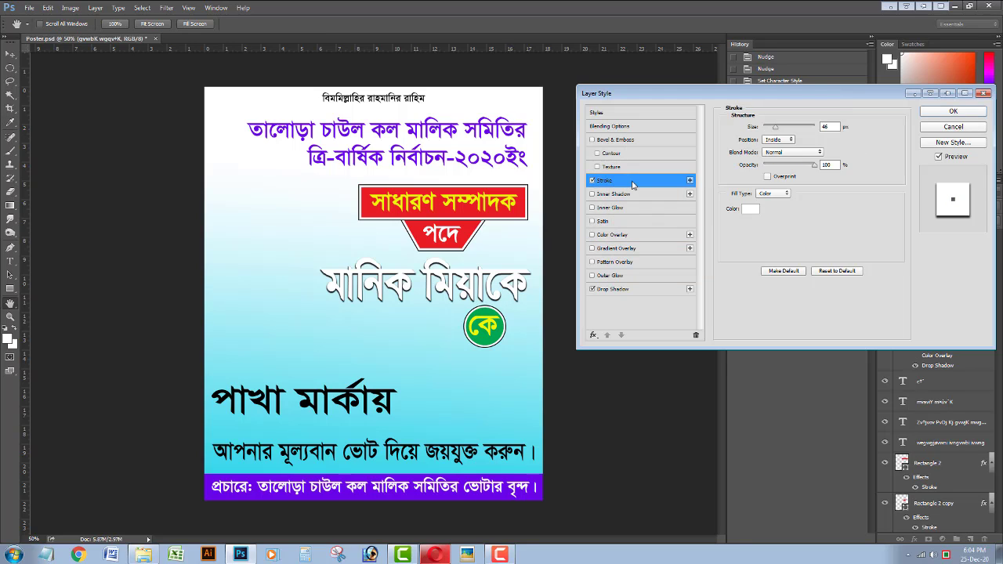
click(775, 138)
click(778, 149)
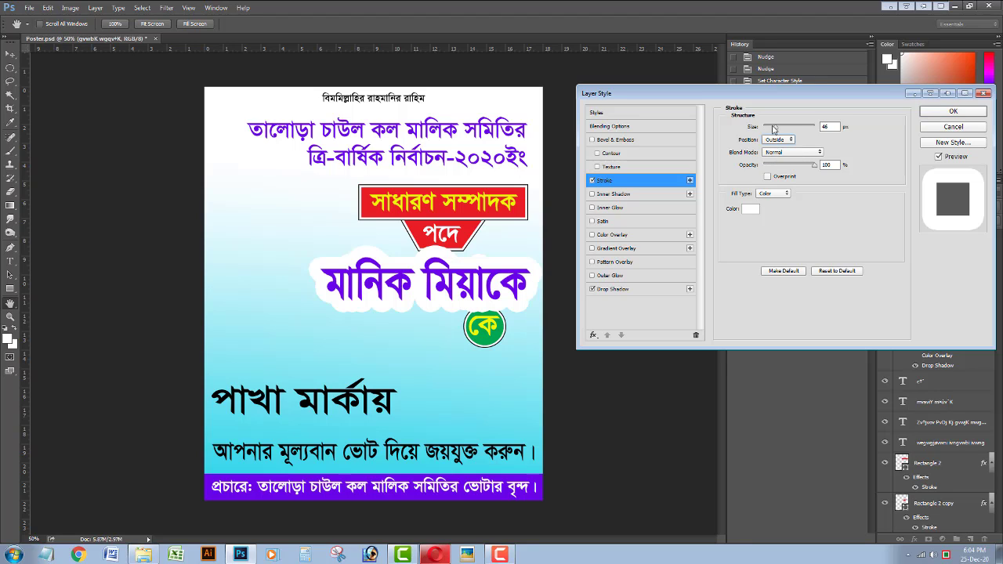
drag(774, 127, 767, 130)
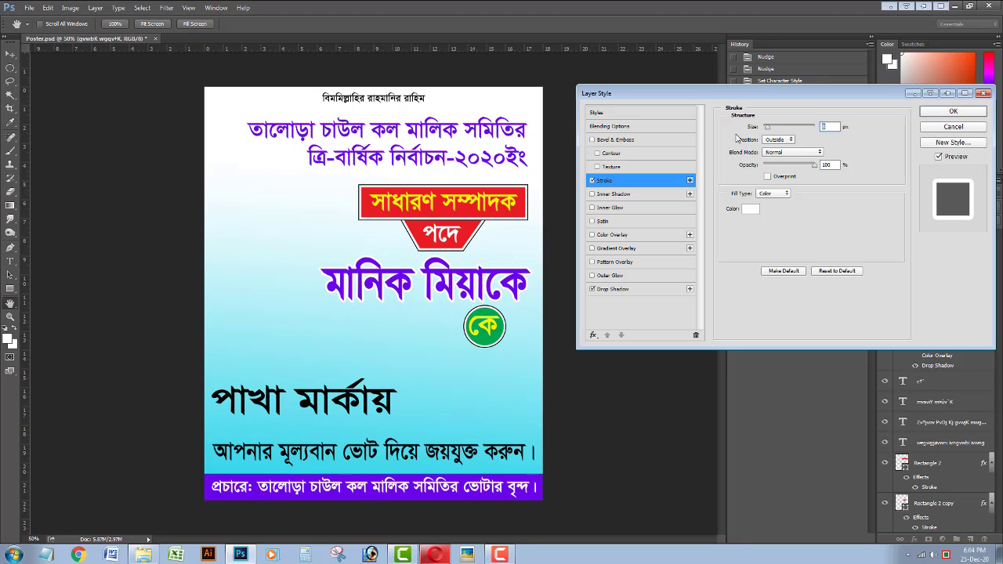
Retune the drop shadow's distance, spread and size, then apply the styles.
click(616, 288)
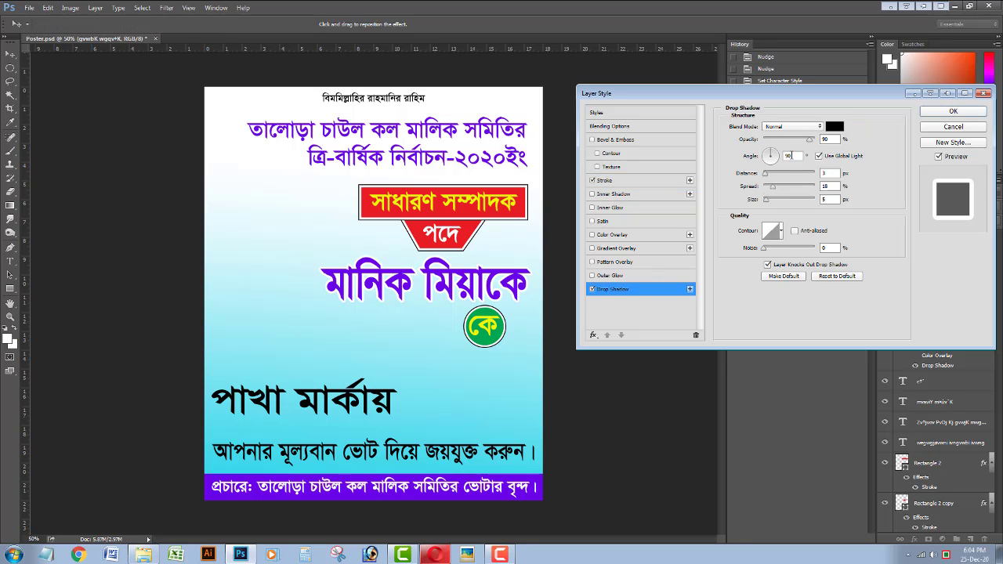
click(821, 139)
drag(768, 176, 774, 203)
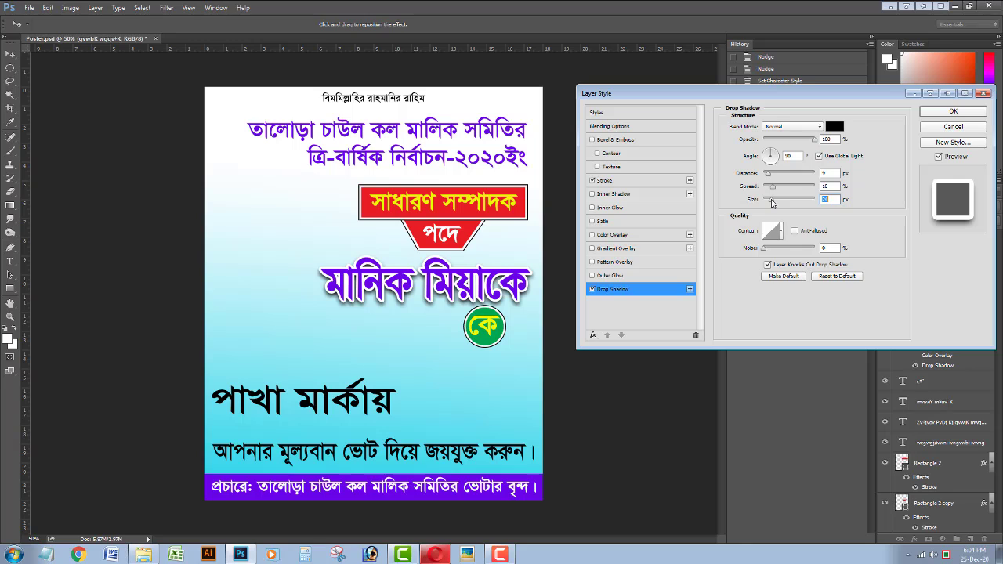
mouse_move(770, 185)
mouse_down()
mouse_move(763, 188)
mouse_move(766, 176)
mouse_move(775, 204)
mouse_up()
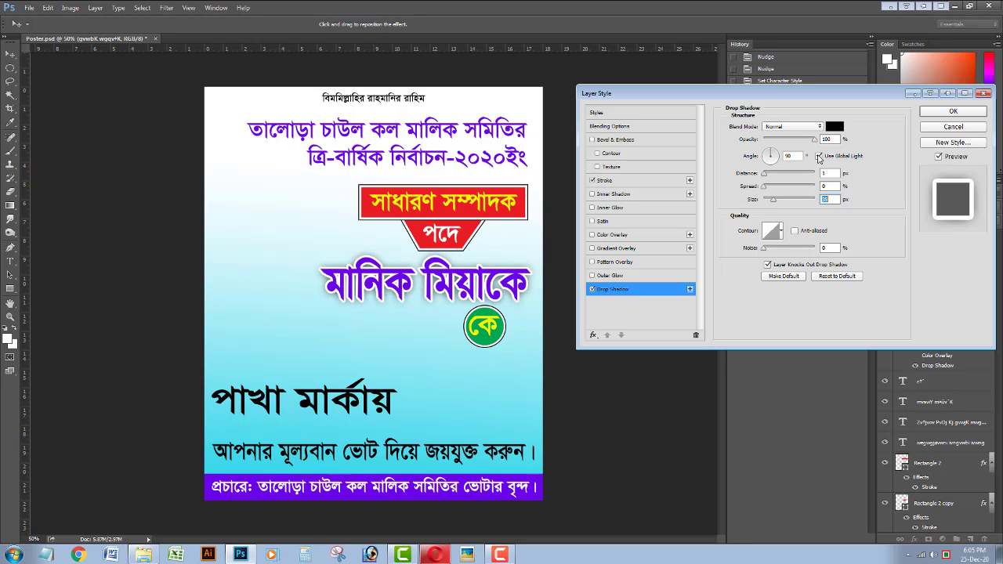
click(820, 157)
drag(772, 203, 769, 175)
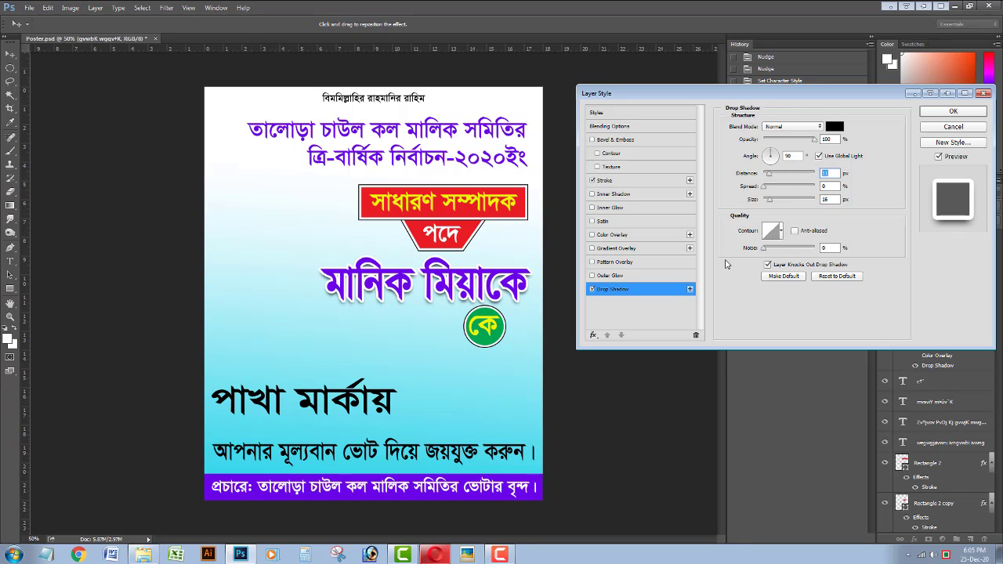
key(Return)
Colour the পাখা মার্কায় headline red (ea1d25) sampled from the banner.
click(279, 390)
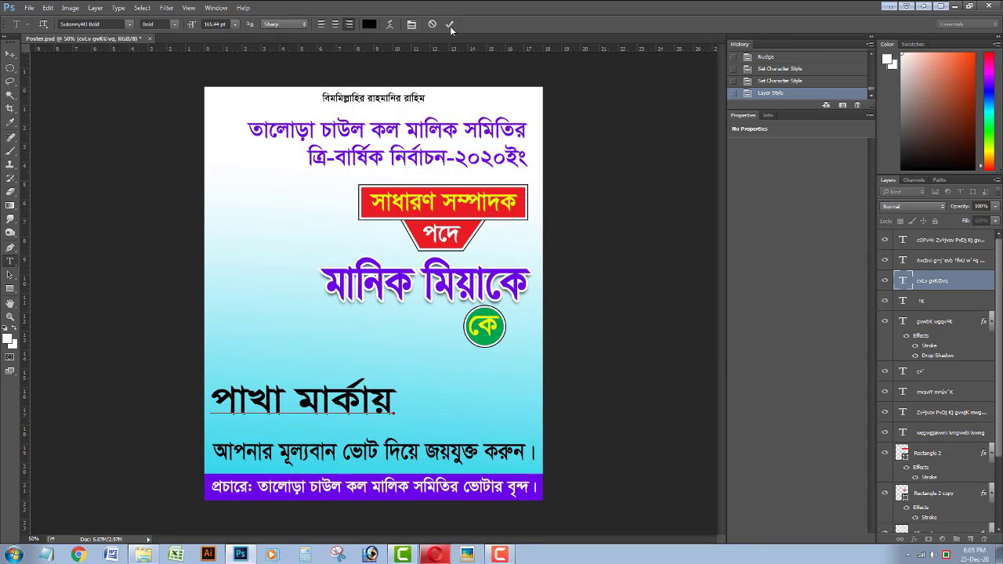
click(450, 26)
click(369, 25)
click(384, 213)
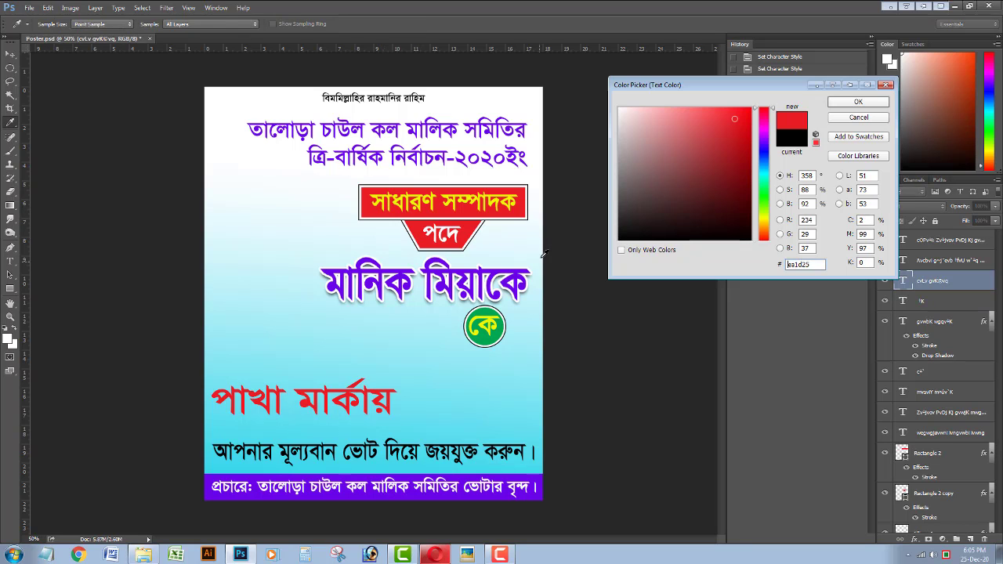
key(Return)
Set the headline in KongshoMJ Bold by searching 'kon' in the font field.
click(110, 25)
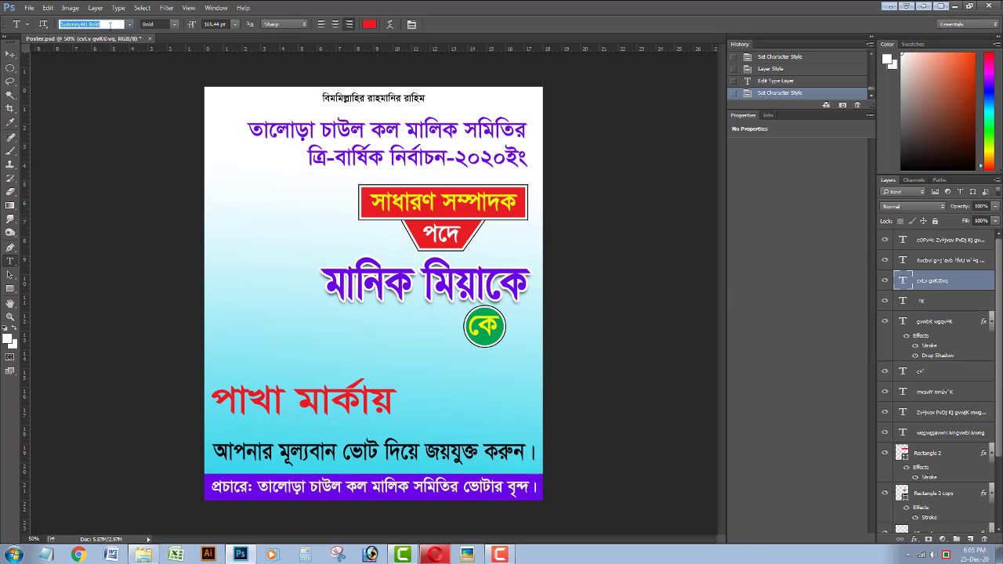
text(kon)
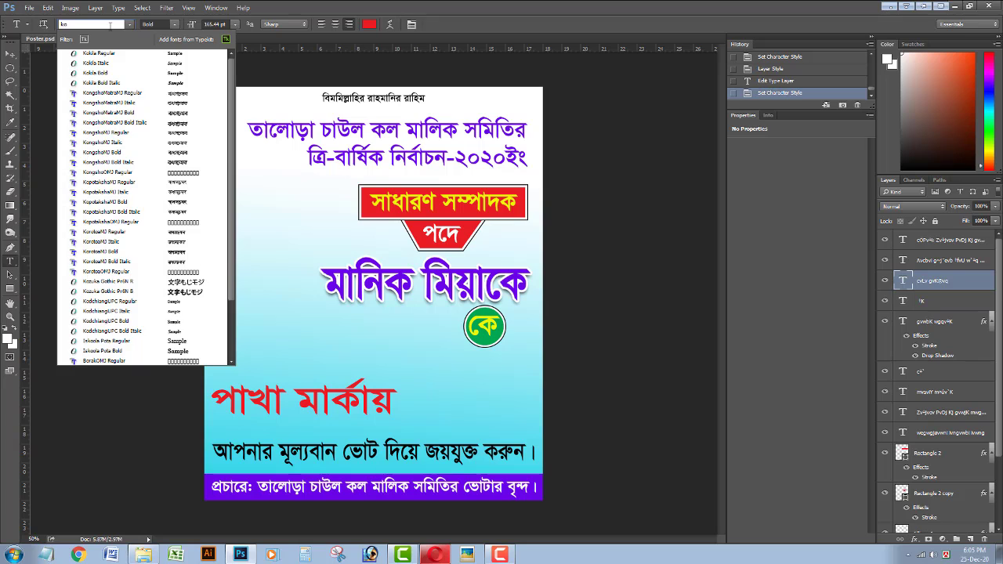
key(Down)
key(Down)
key(Down)
key(Down)
key(Down)
key(Down)
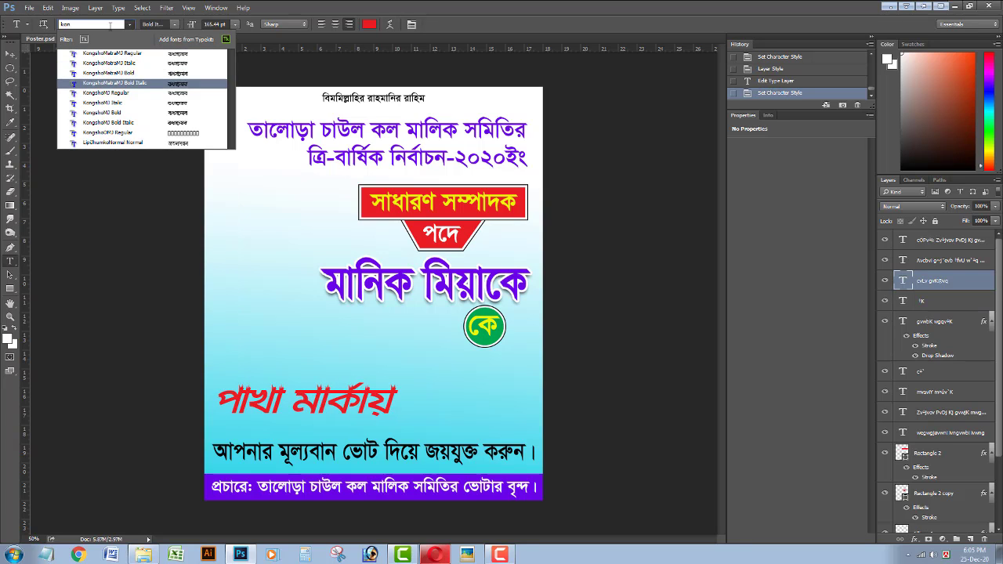
key(Down)
key(Return)
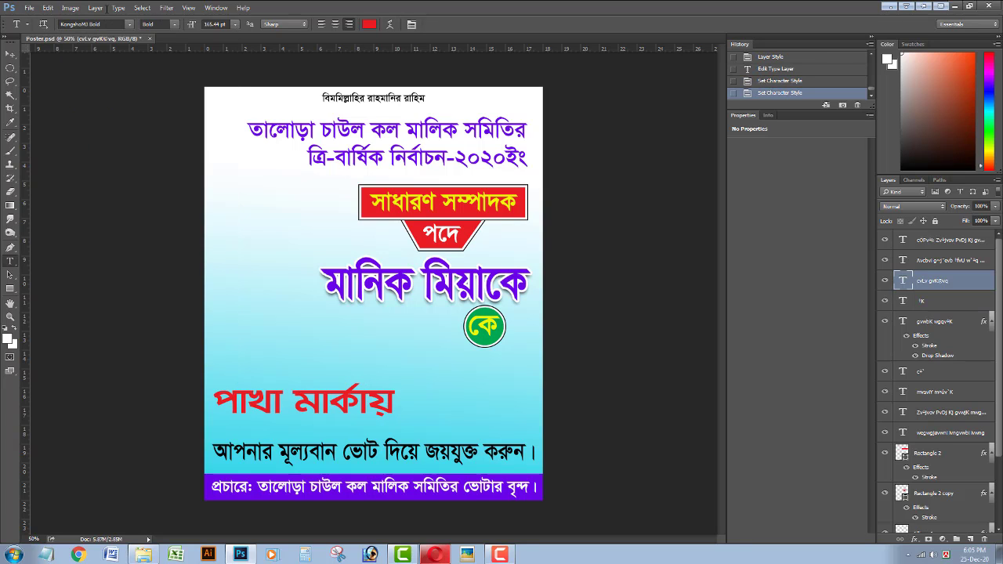
click(10, 54)
Enlarge the red পাখা মার্কায় headline and move it lower on the poster.
key(ctrl+t)
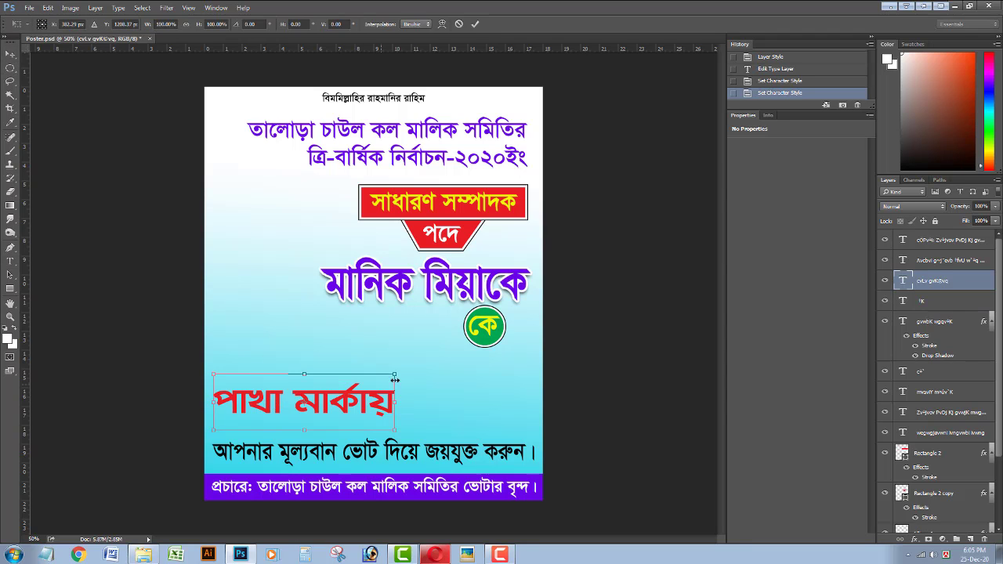
drag(398, 376, 411, 369)
drag(371, 401, 384, 419)
key(Return)
key(Up)
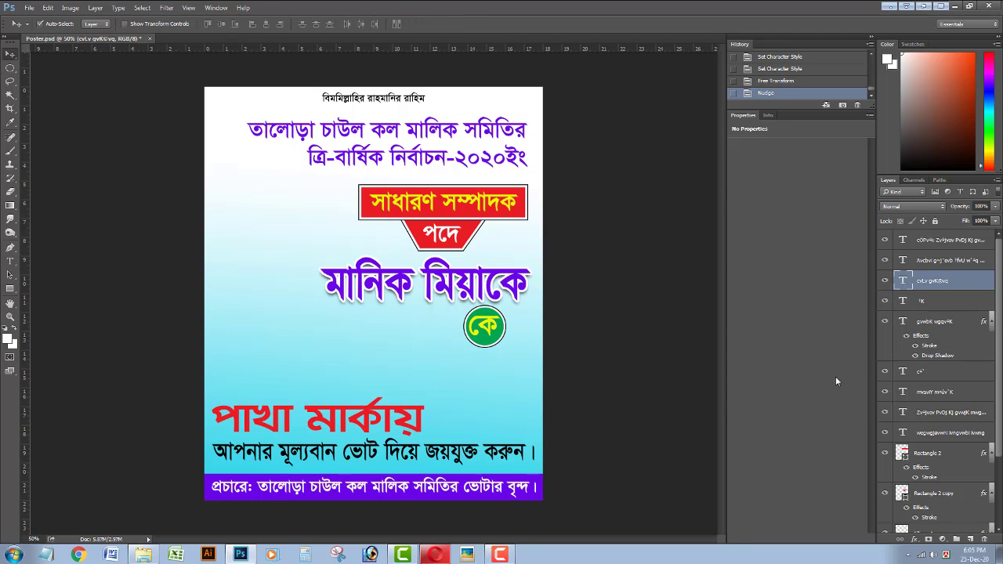
Give the headline a small white drop shadow and an 8 px stroke.
right_click(929, 284)
click(846, 59)
click(612, 289)
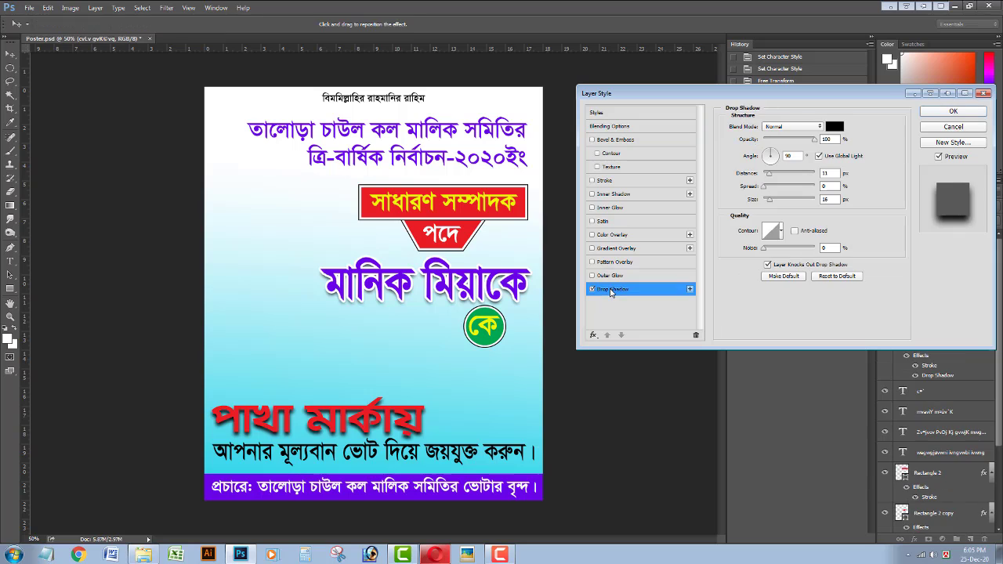
click(835, 129)
drag(666, 142, 569, 57)
key(Return)
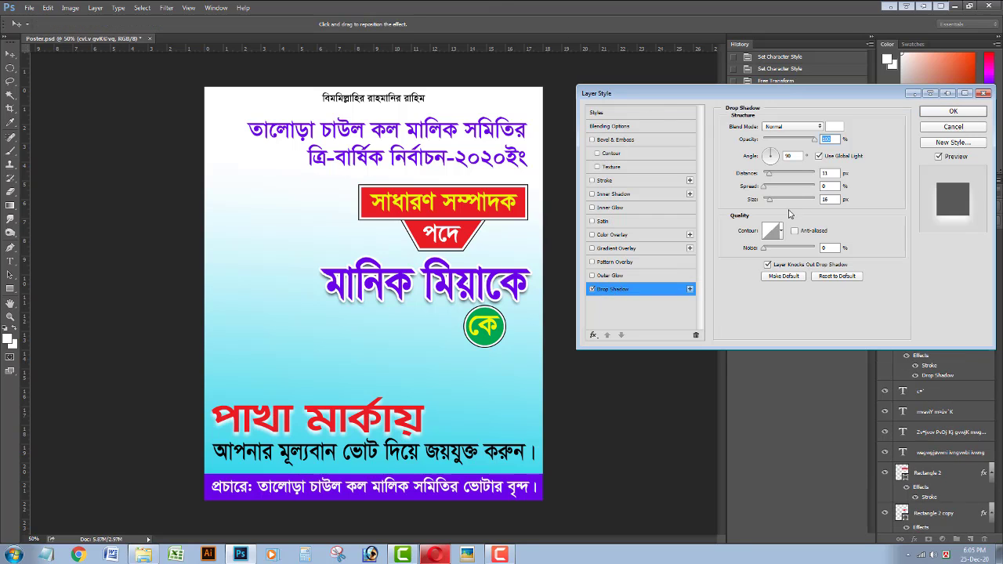
drag(769, 203, 766, 178)
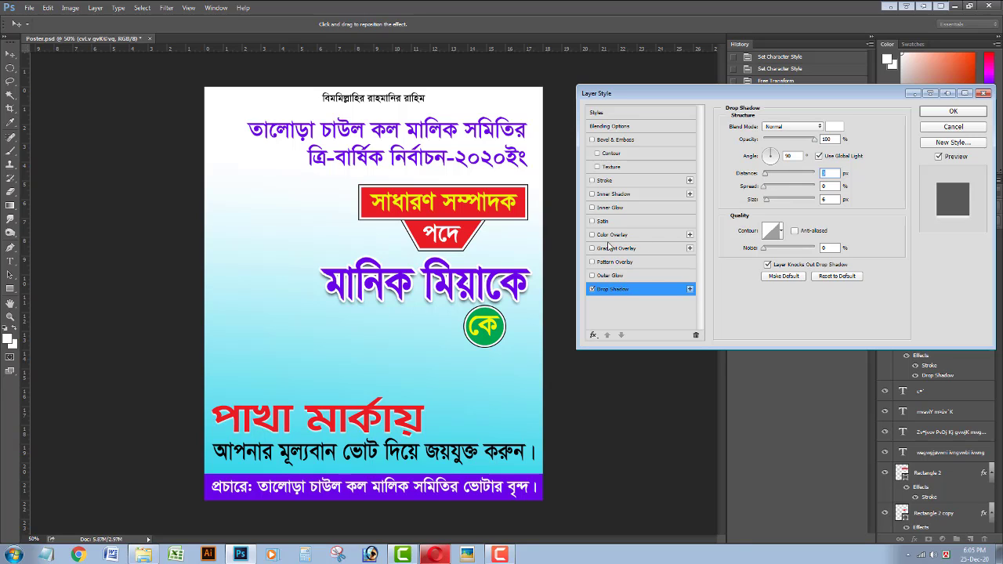
click(605, 181)
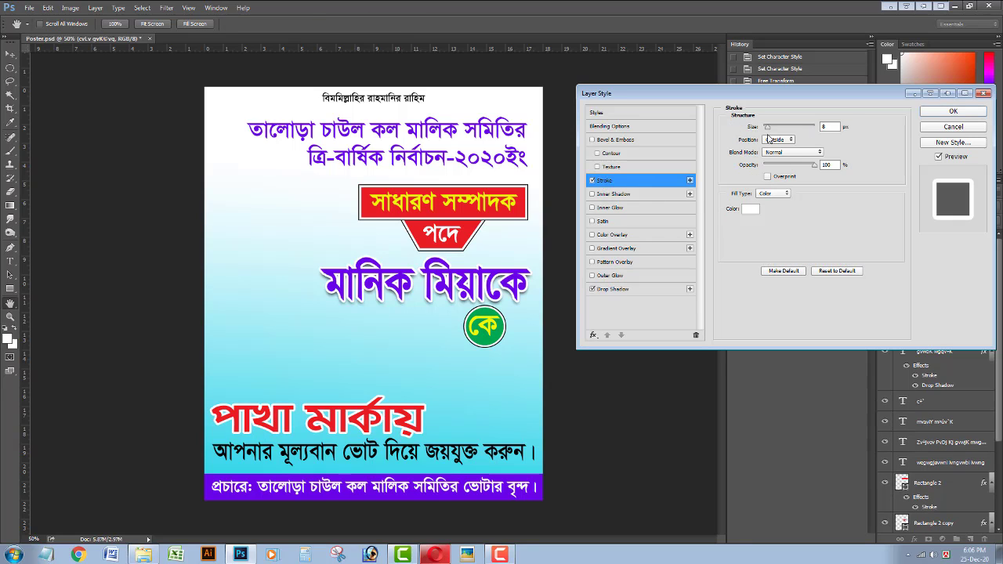
Apply the headline styles, nudge the headline right and the slogan line down.
key(Return)
key(Right)
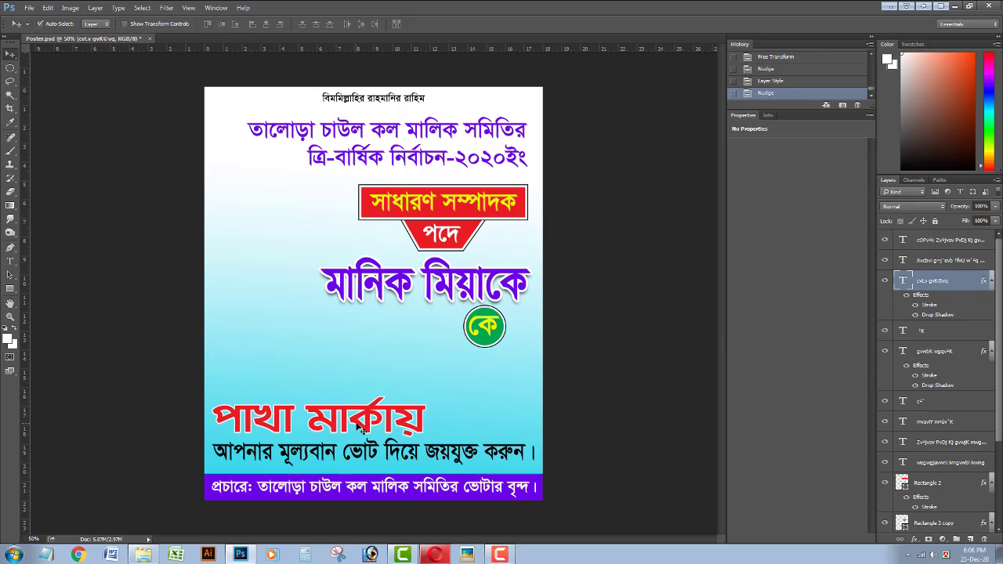
key(Right)
key(Right)
key(Right)
key(Right)
click(331, 454)
key(Down)
key(Down)
key(Down)
key(Down)
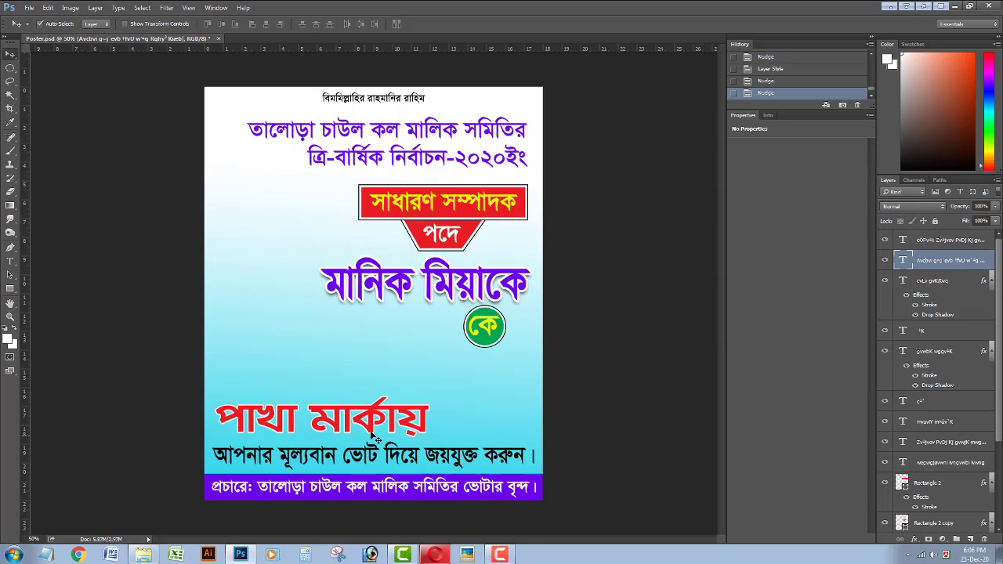
key(Down)
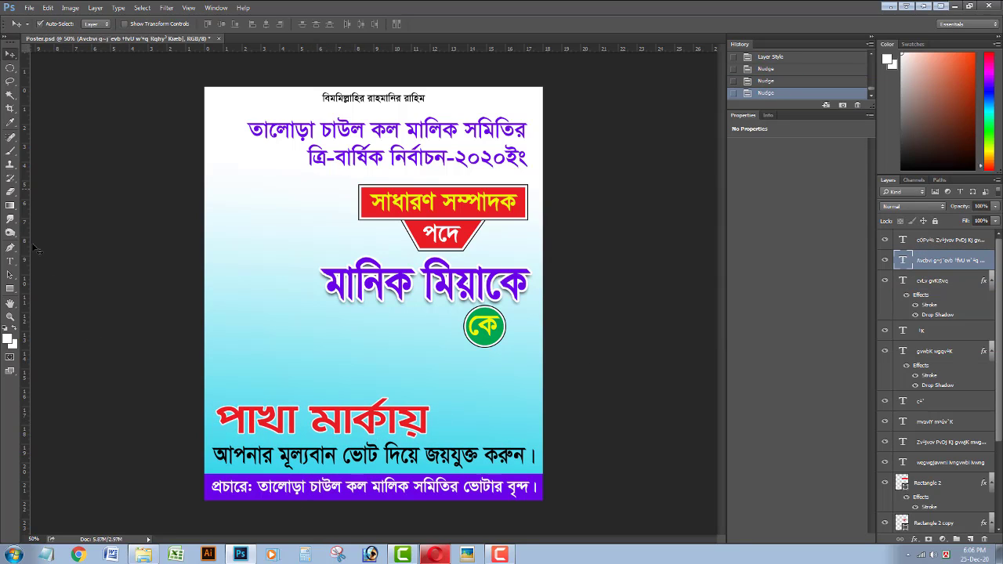
Try Kongsho-family fonts on the slogan and settle on KongshoMJ Bold.
click(10, 261)
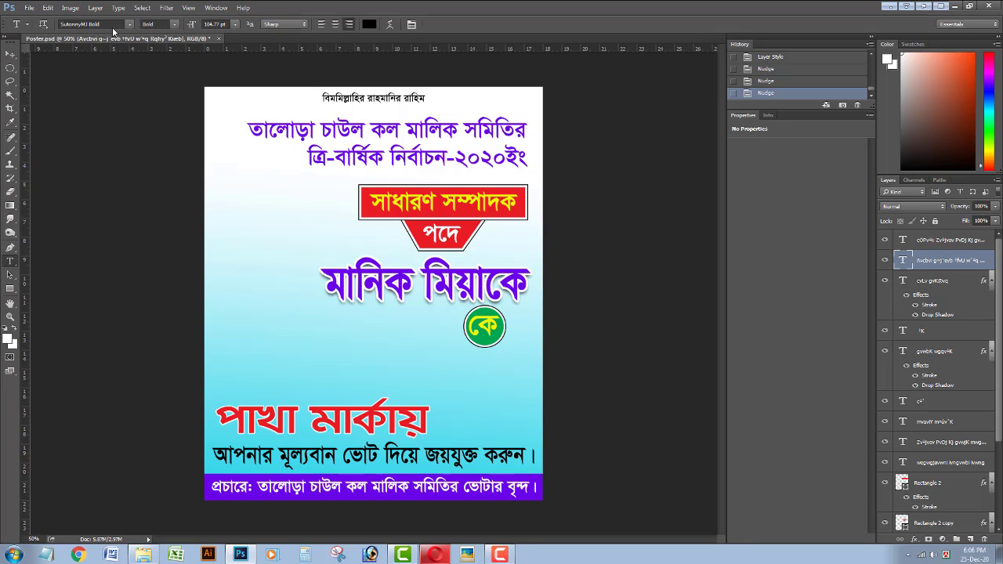
click(113, 25)
text(ken)
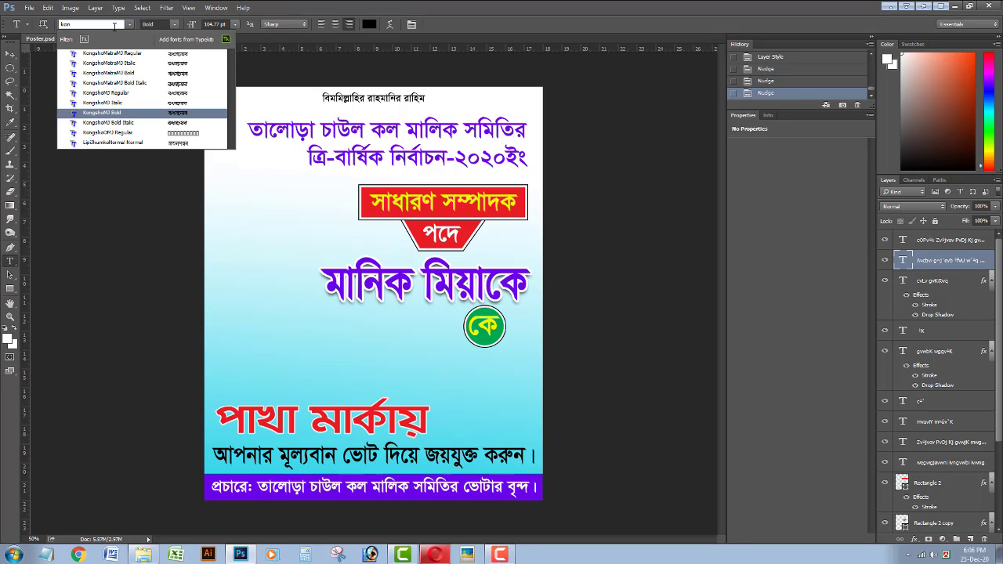
key(Return)
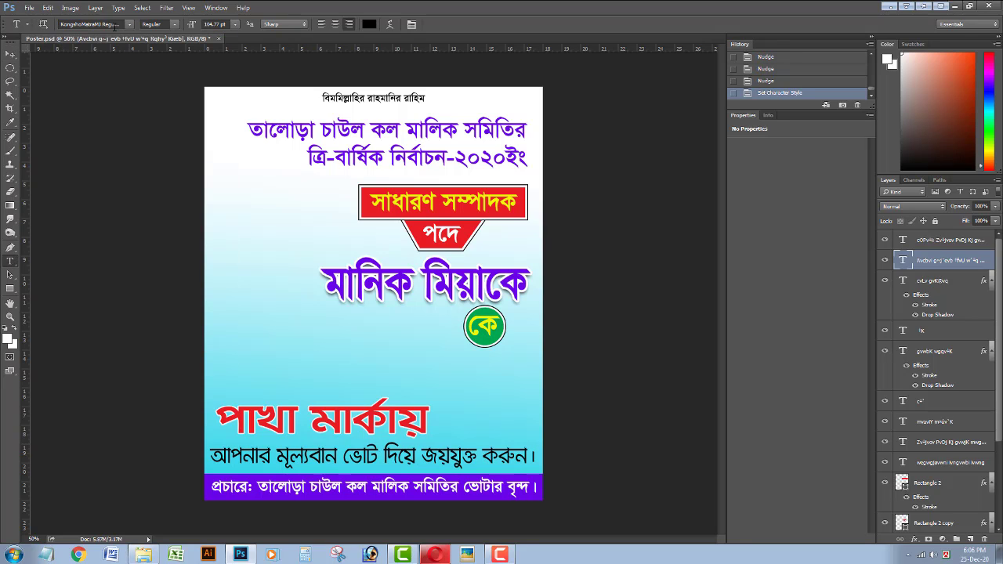
click(173, 24)
click(174, 47)
click(130, 25)
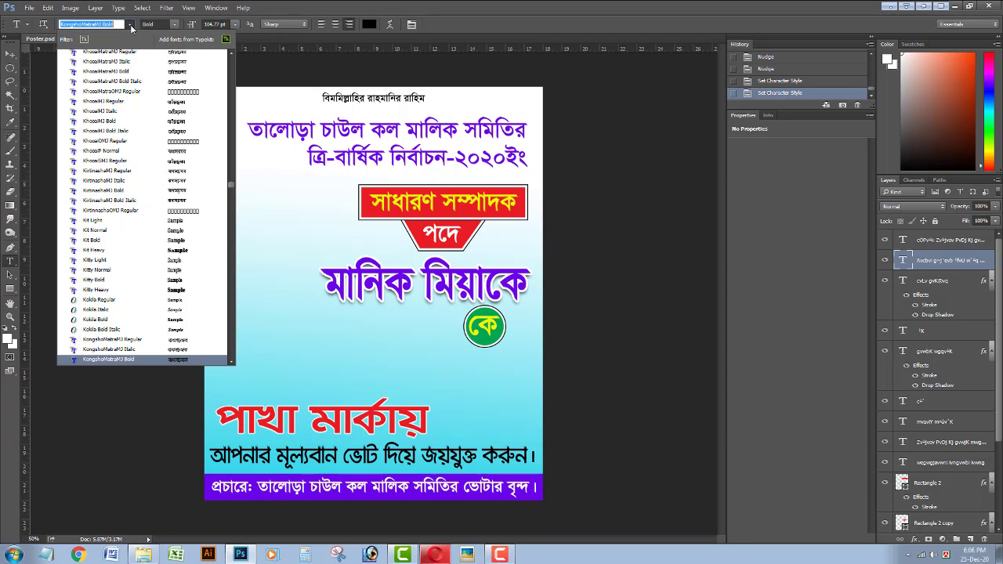
click(131, 53)
click(122, 24)
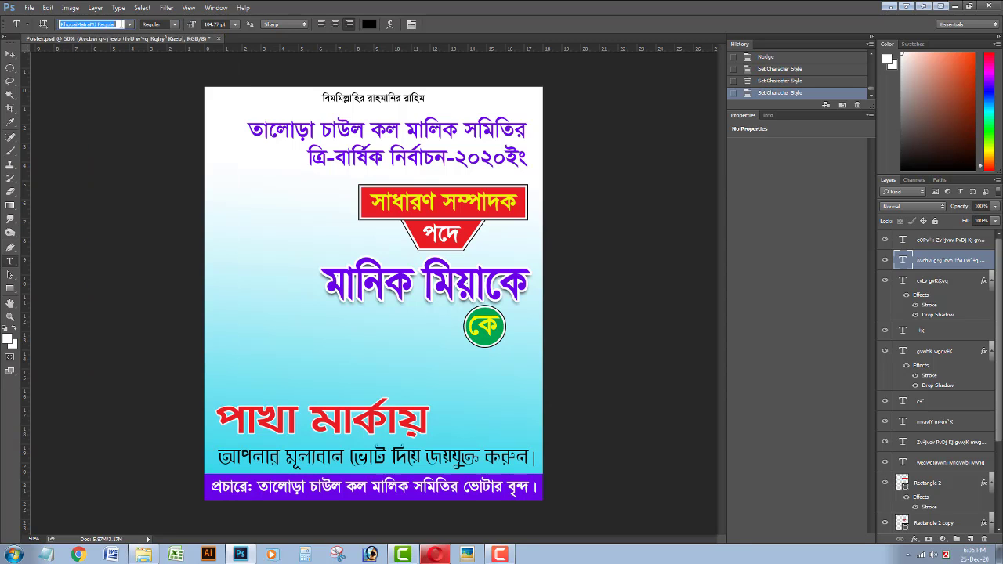
text(kon)
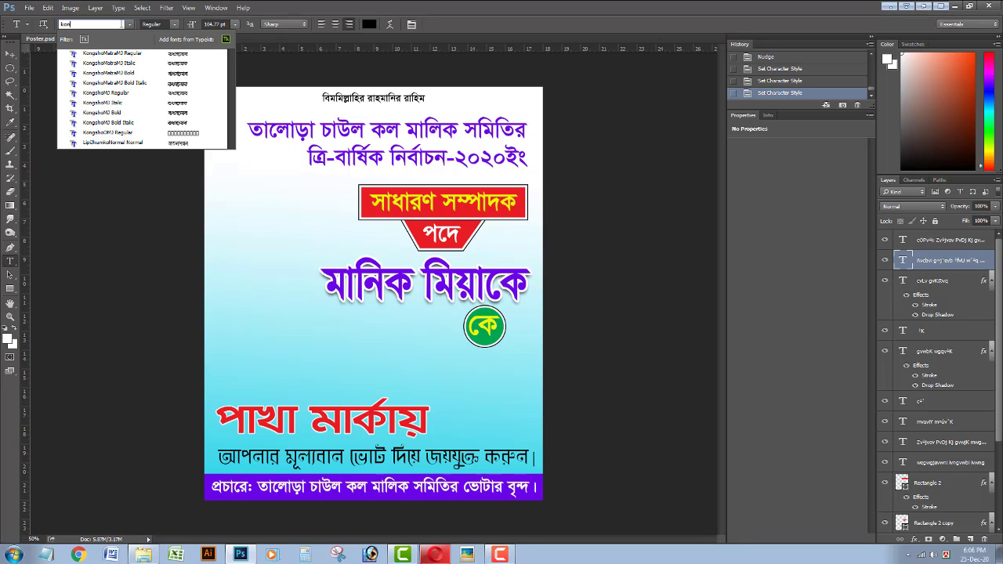
text(g)
key(Down)
key(Down)
key(Down)
key(Down)
key(Down)
key(Down)
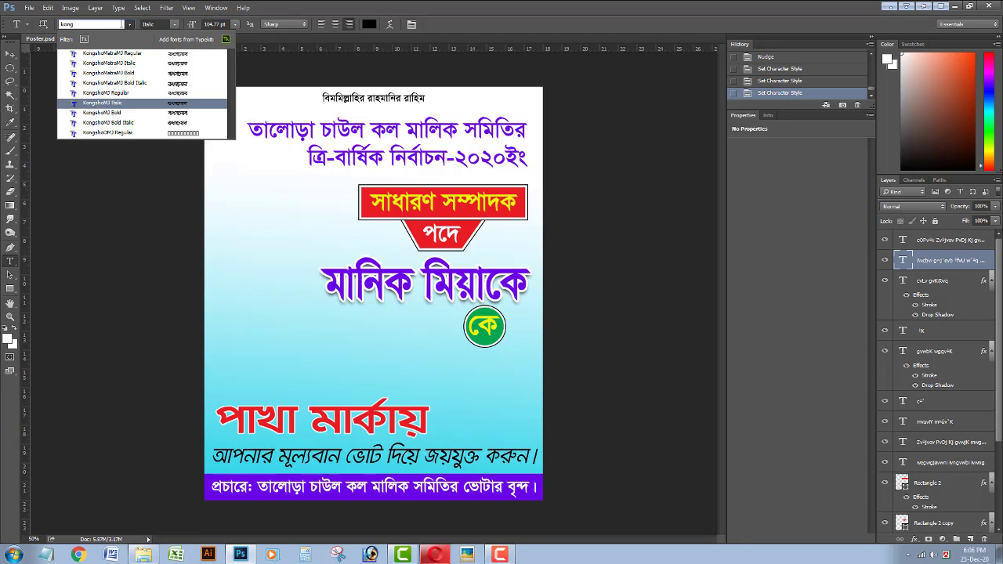
key(Down)
Nudge the slogan line slightly right with the Move tool.
click(106, 114)
key(v)
key(Right)
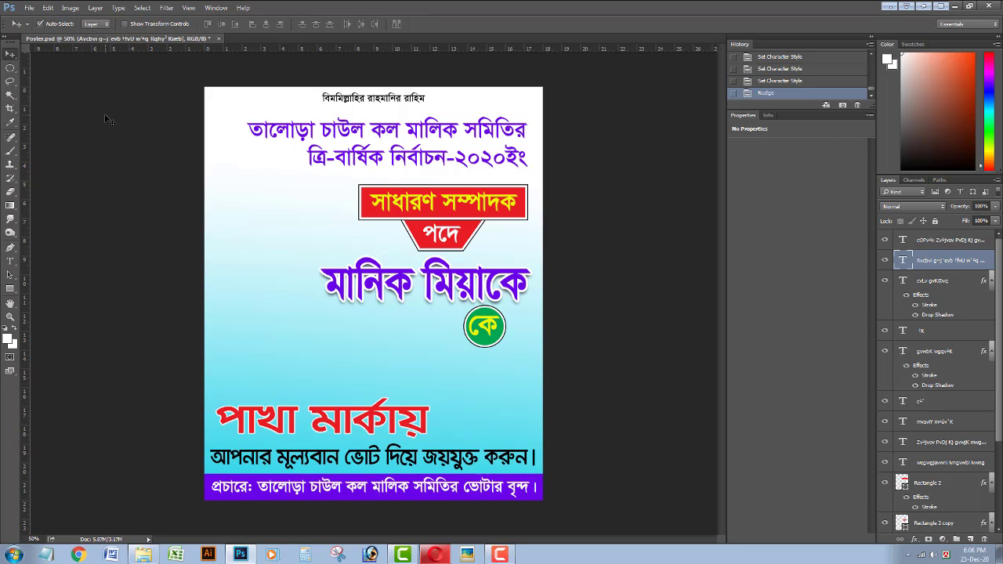
Select the gradient background layer and reconfirm its Gradient Fill settings.
click(358, 348)
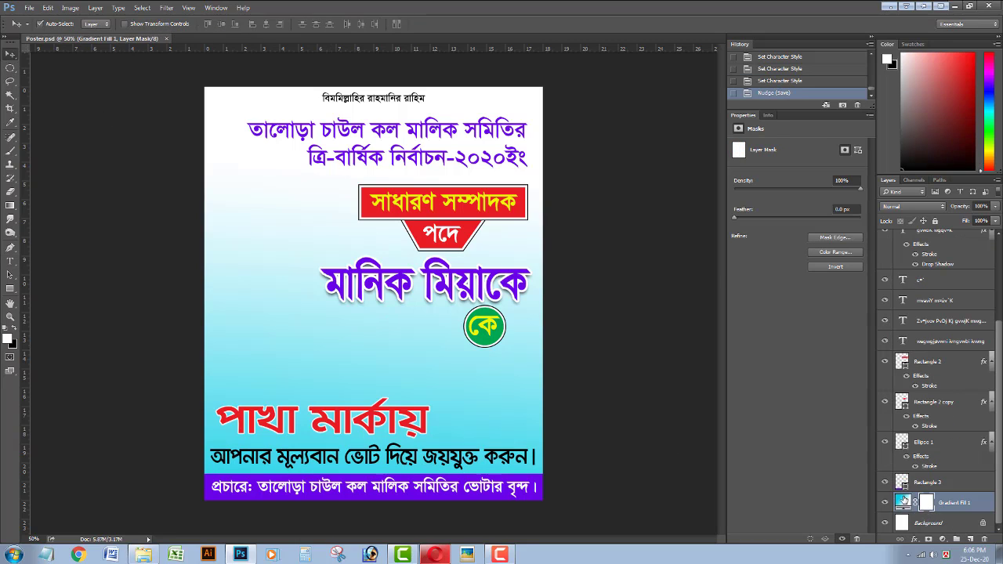
double_click(903, 502)
key(Return)
Add Bevel & Emboss with a dotted texture pattern scaled to 67% to the background.
click(926, 502)
click(914, 539)
click(931, 410)
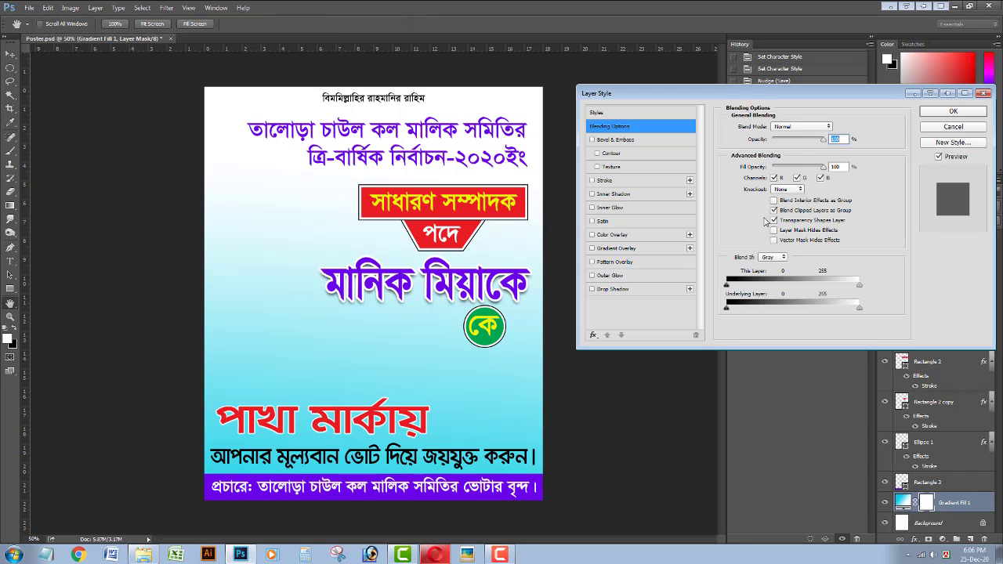
click(613, 168)
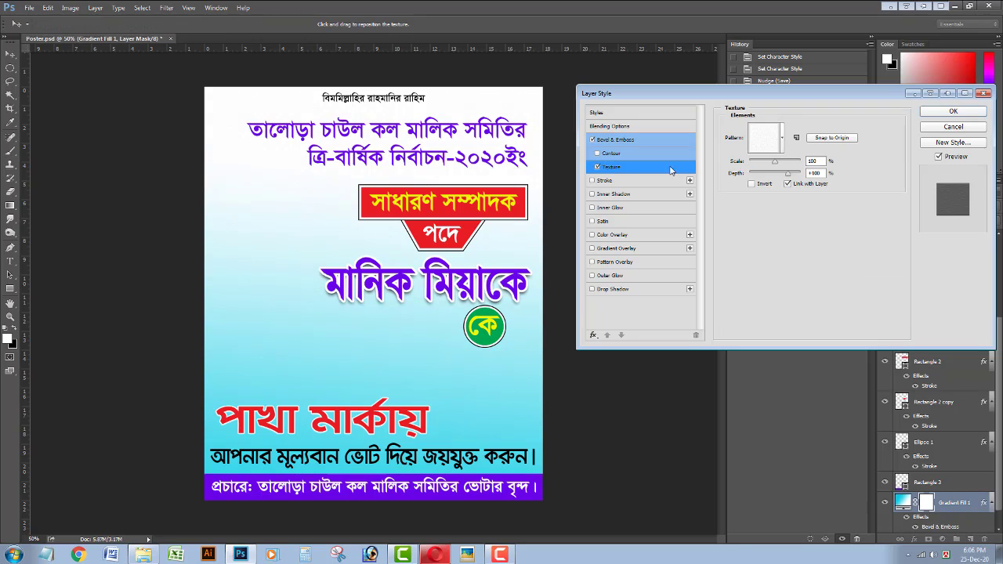
click(780, 140)
click(784, 171)
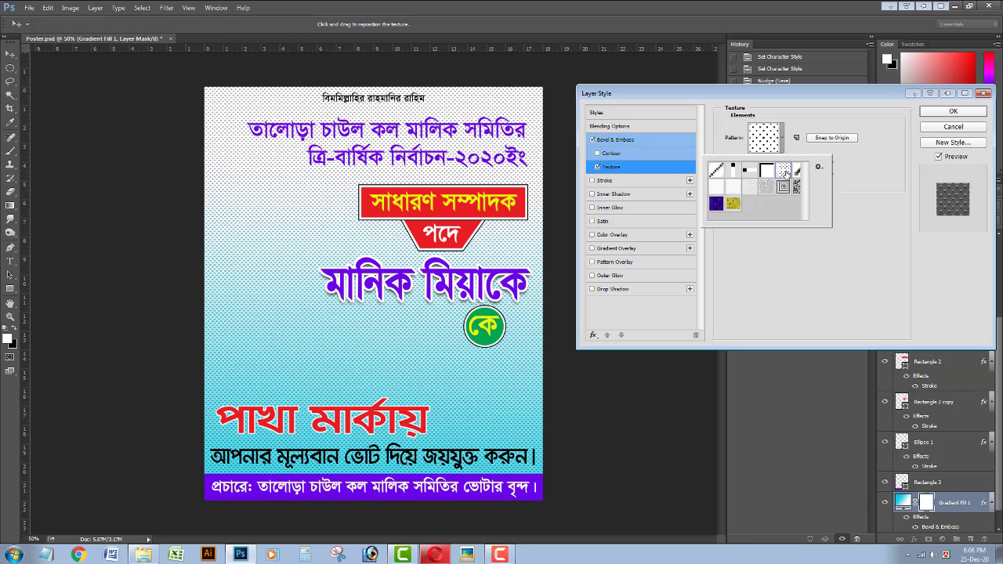
click(802, 122)
drag(775, 163, 767, 163)
click(788, 176)
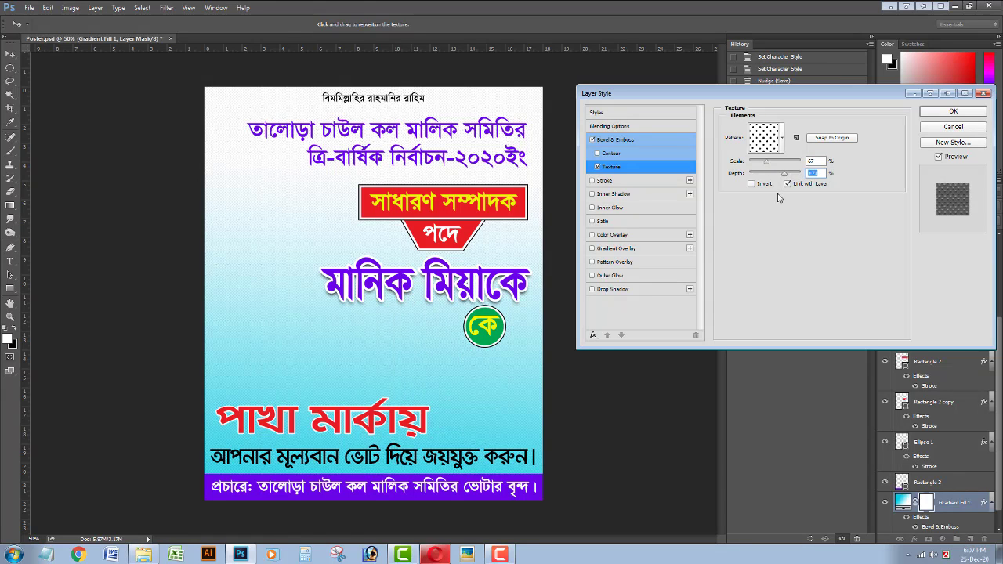
key(Return)
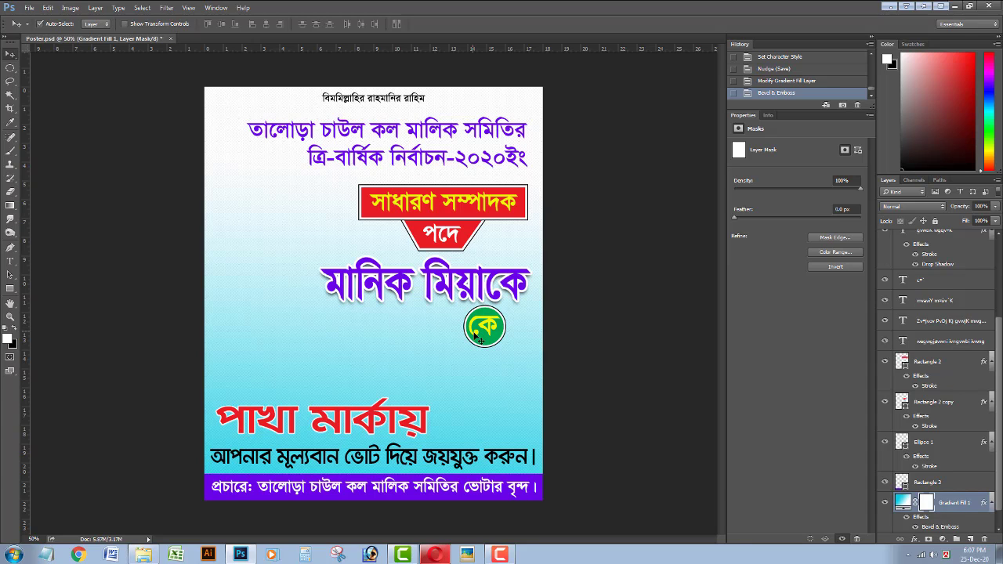
Lock the gradient background layer and reposition the green কে badge with arrow keys.
click(936, 223)
click(487, 333)
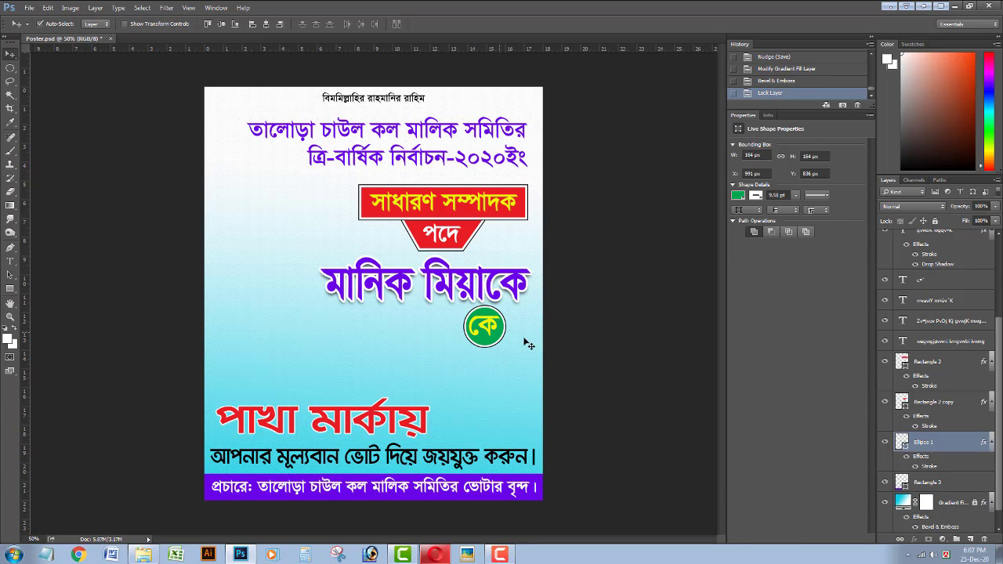
key(Down)
key(Down)
key(Down)
key(Down)
key(Down)
key(Down)
key(Down)
key(Down)
key(Down)
key(Down)
key(Left)
key(Left)
key(Left)
key(Left)
key(Left)
key(Left)
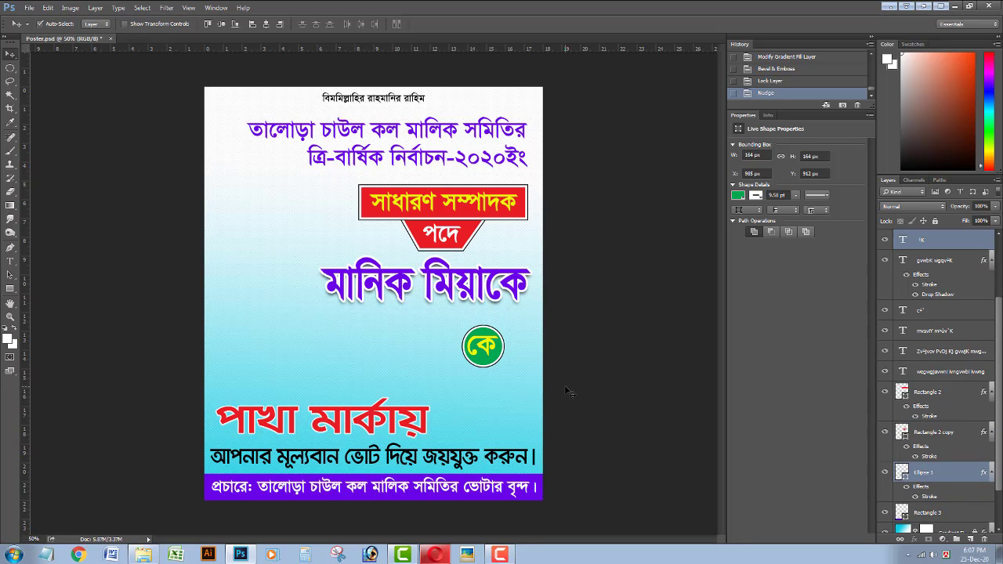
key(Up)
key(Up)
key(Up)
key(Up)
key(Up)
key(Up)
key(Up)
key(Up)
key(Left)
key(Left)
key(Left)
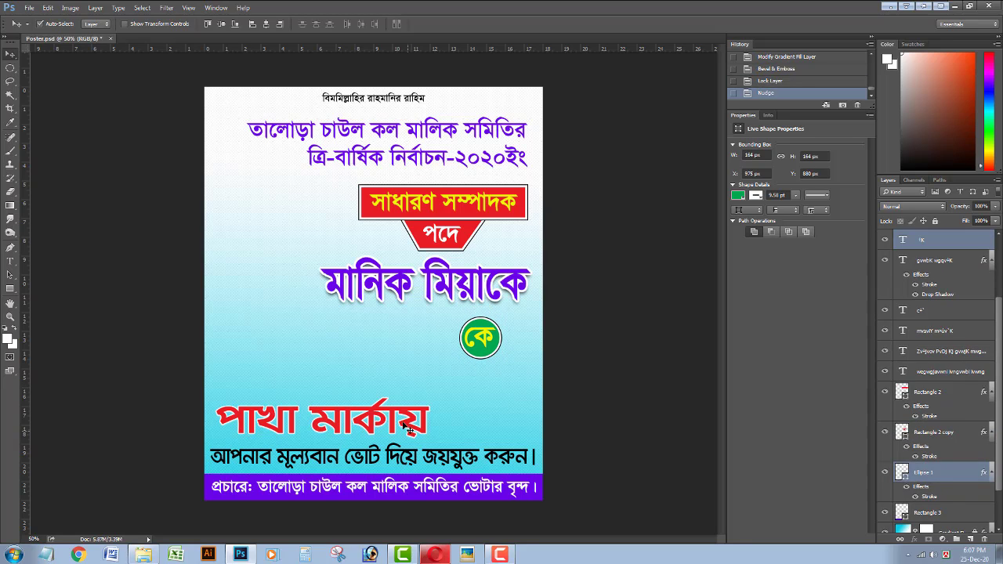
click(434, 294)
key(Down)
key(Down)
key(Down)
key(Down)
key(Down)
key(Down)
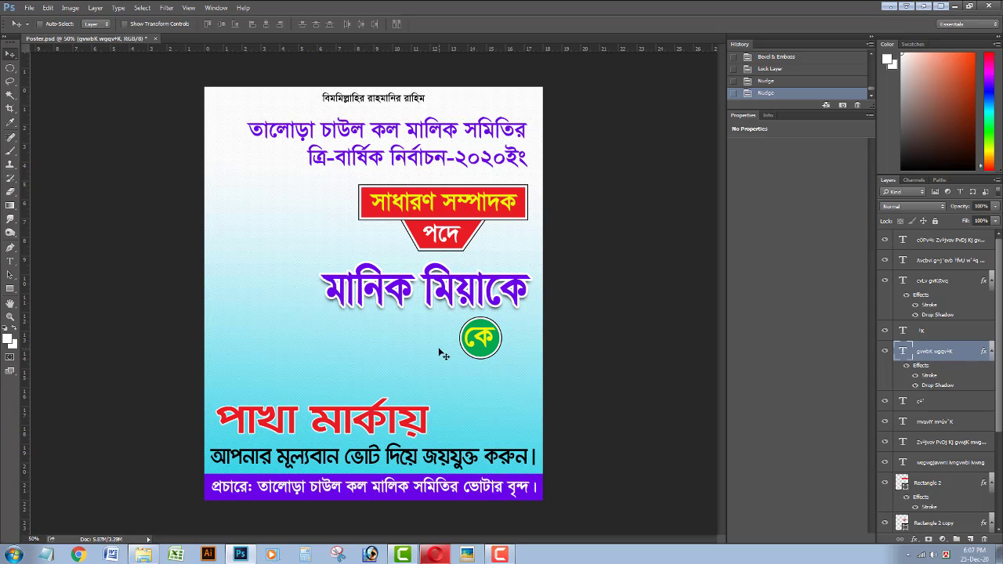
key(ctrl+s)
Nudge the bottom bar text up, the voting line and red headline down, then save.
click(350, 135)
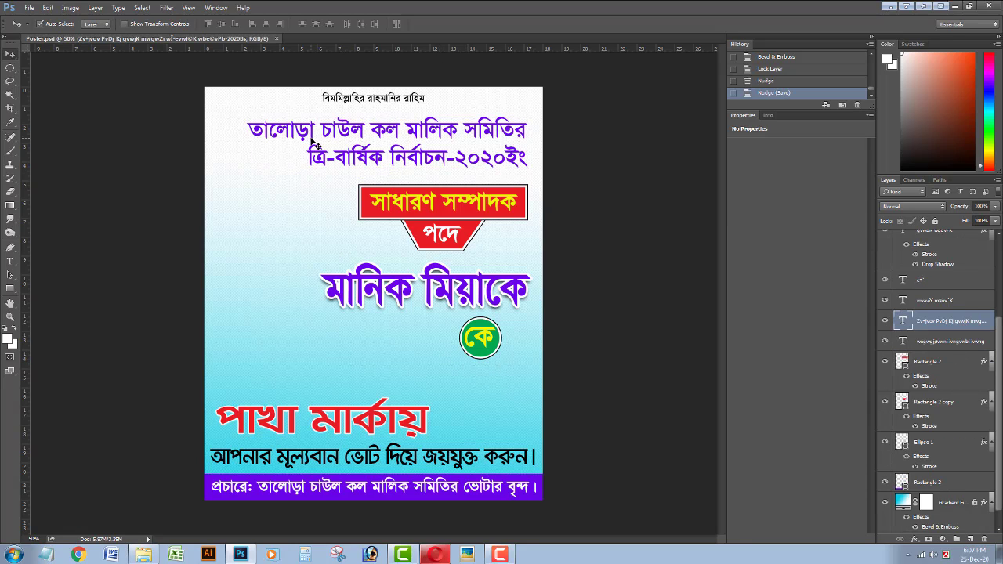
click(368, 100)
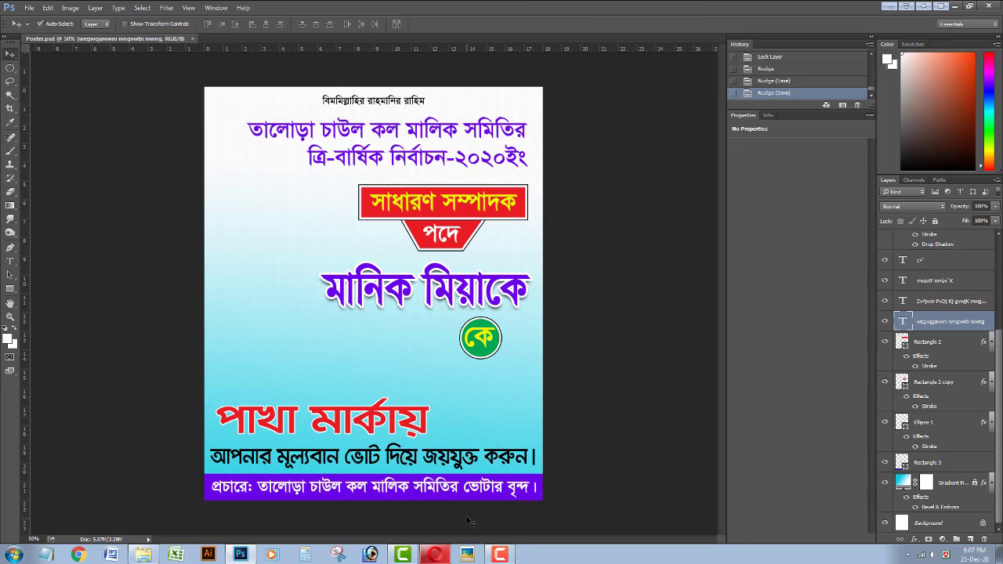
click(468, 490)
key(Up)
key(Up)
key(Up)
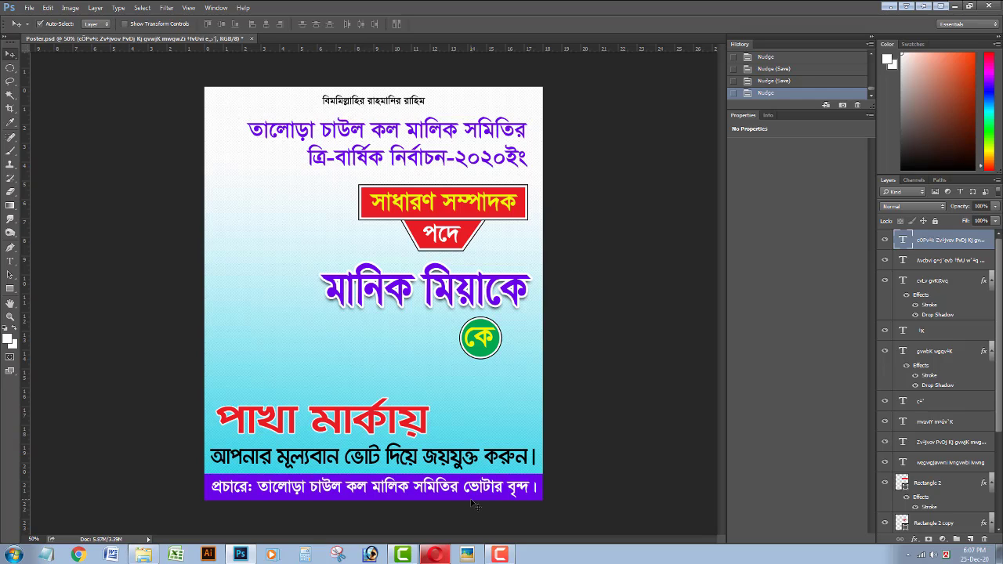
click(436, 455)
key(Down)
click(413, 424)
key(Down)
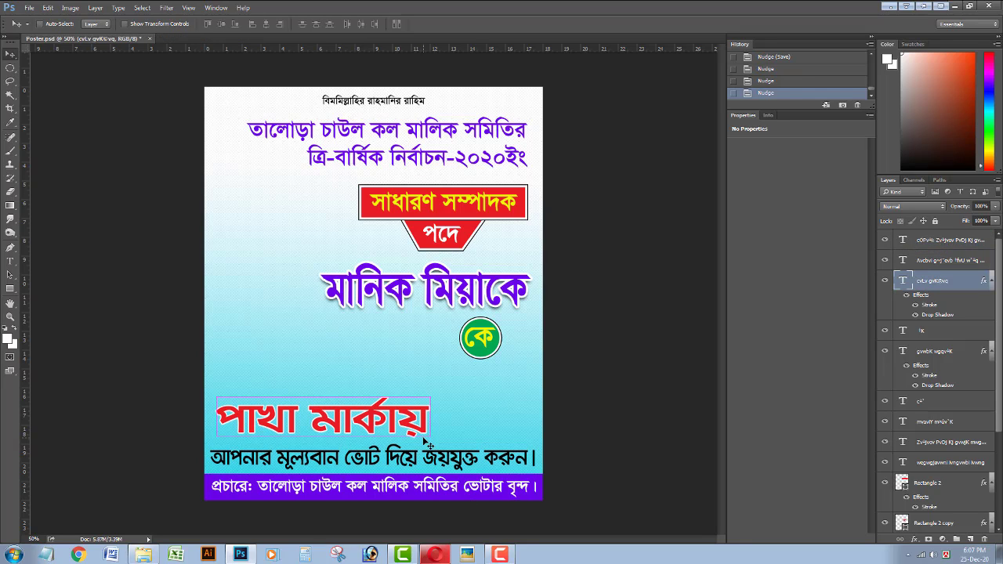
key(ctrl+s)
click(440, 312)
key(Up)
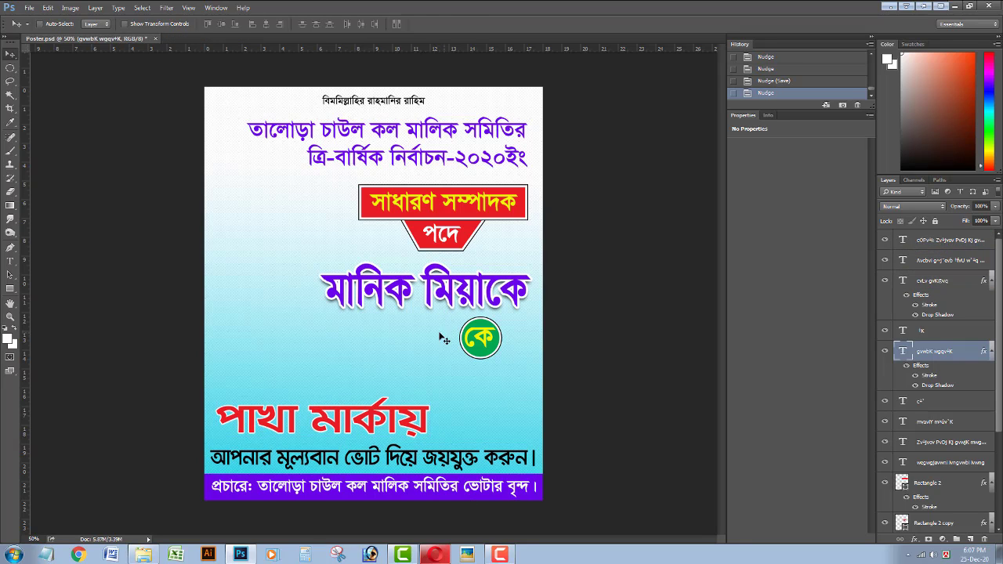
key(ctrl+t)
drag(533, 295, 547, 295)
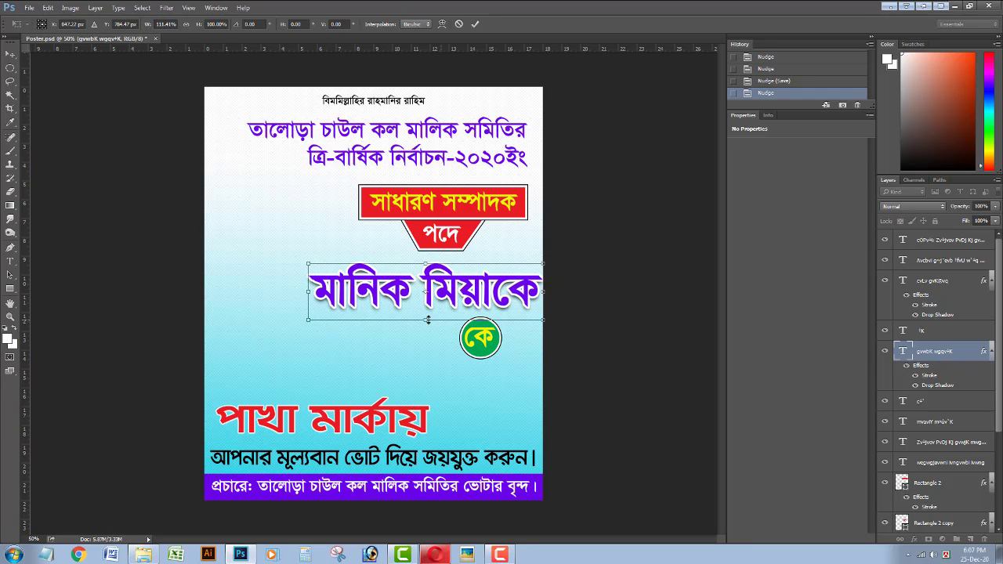
drag(426, 320, 427, 317)
drag(544, 295, 537, 295)
key(Return)
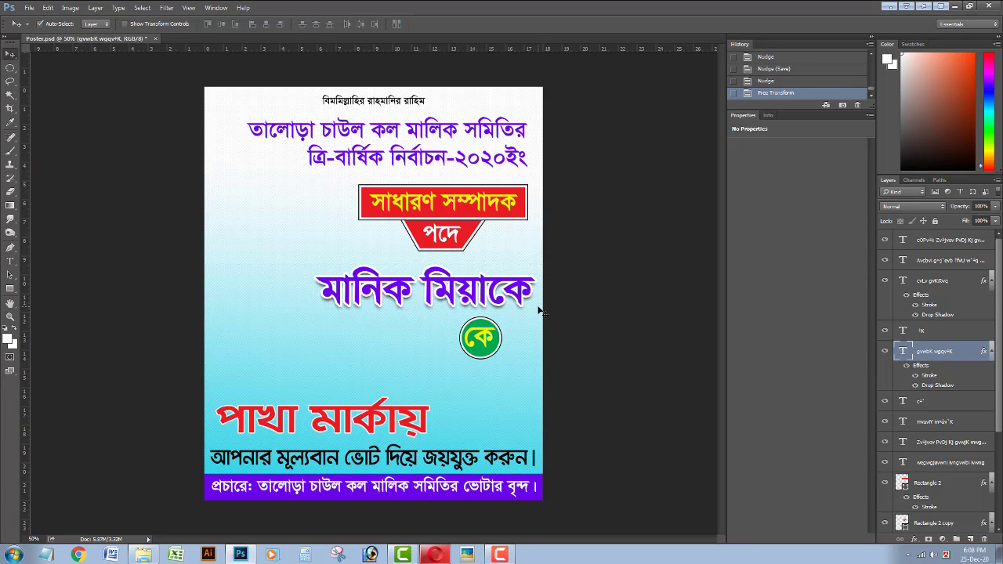
key(Left)
key(Left)
key(Left)
key(Left)
key(Left)
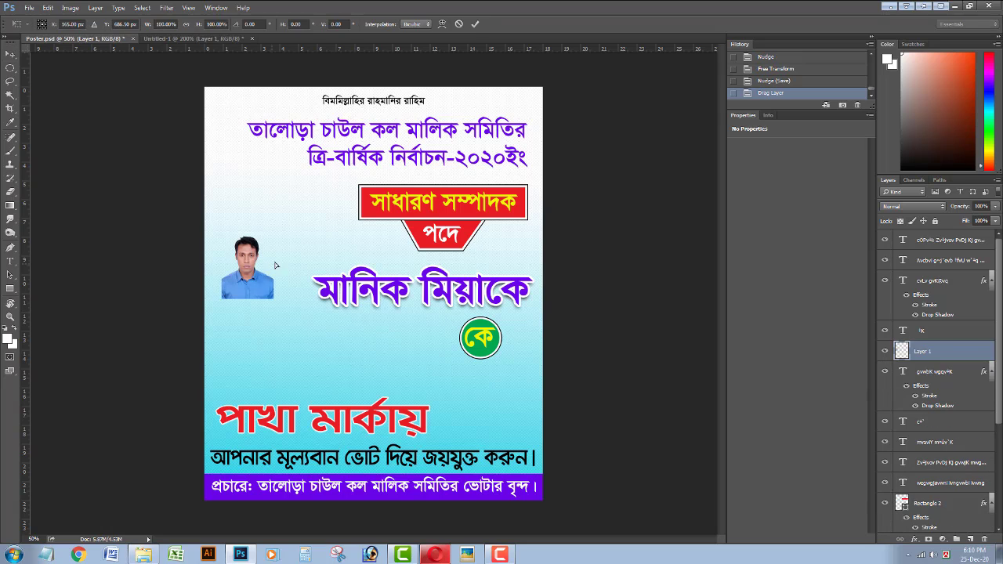
Scale up the candidate photo from its corner and move it to the poster's left edge.
key(ctrl+t)
drag(278, 287, 318, 178)
drag(267, 333, 295, 370)
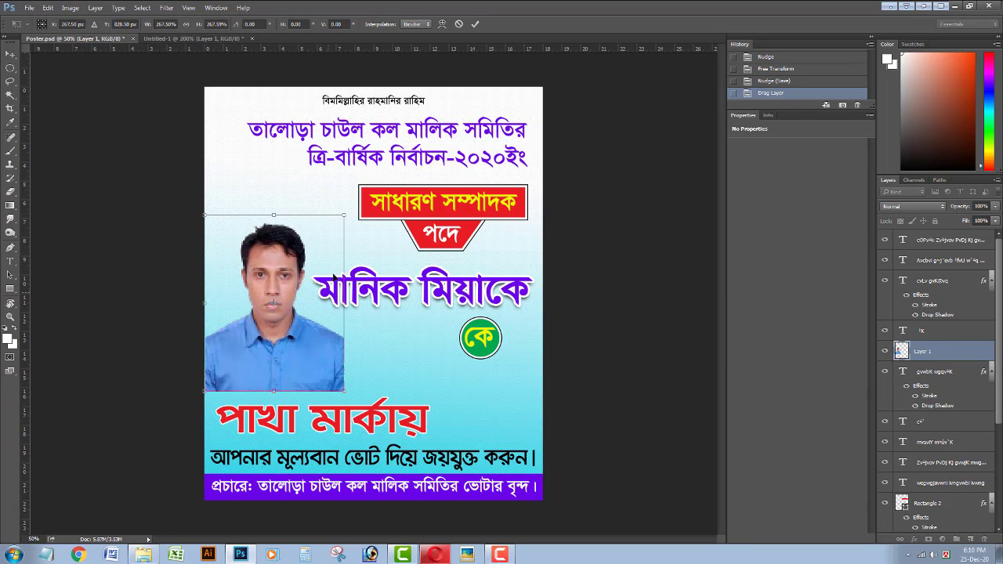
drag(345, 215, 351, 208)
drag(300, 342, 307, 314)
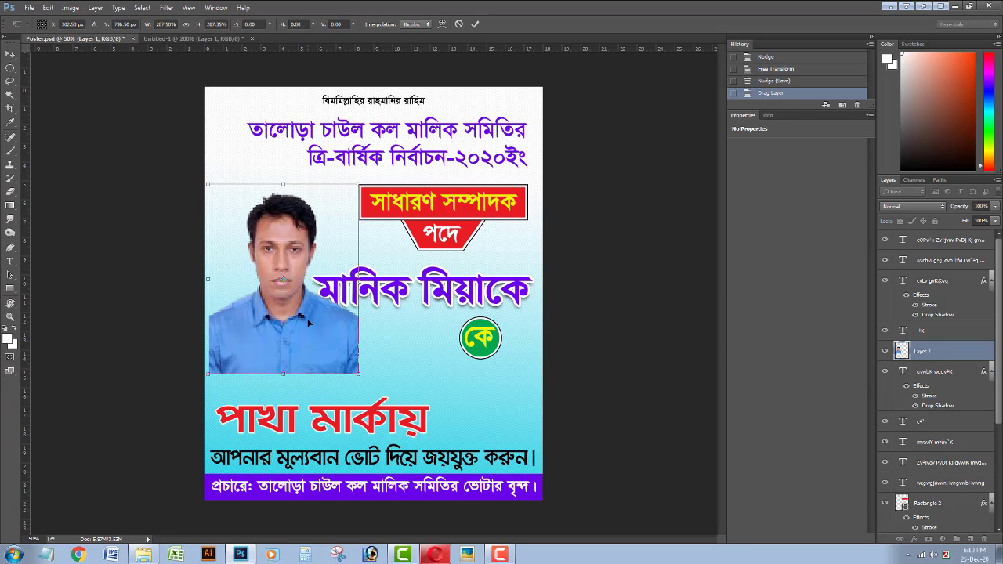
Apply the resize, nudge the name text right and the photo left.
key(Return)
click(392, 298)
key(shift+Right)
key(shift+Right)
key(Right)
key(Right)
click(293, 327)
key(Left)
key(Left)
key(Left)
key(Left)
key(Left)
key(Left)
key(Left)
key(Left)
key(Left)
key(Left)
key(Left)
key(Left)
key(Left)
key(Left)
key(Left)
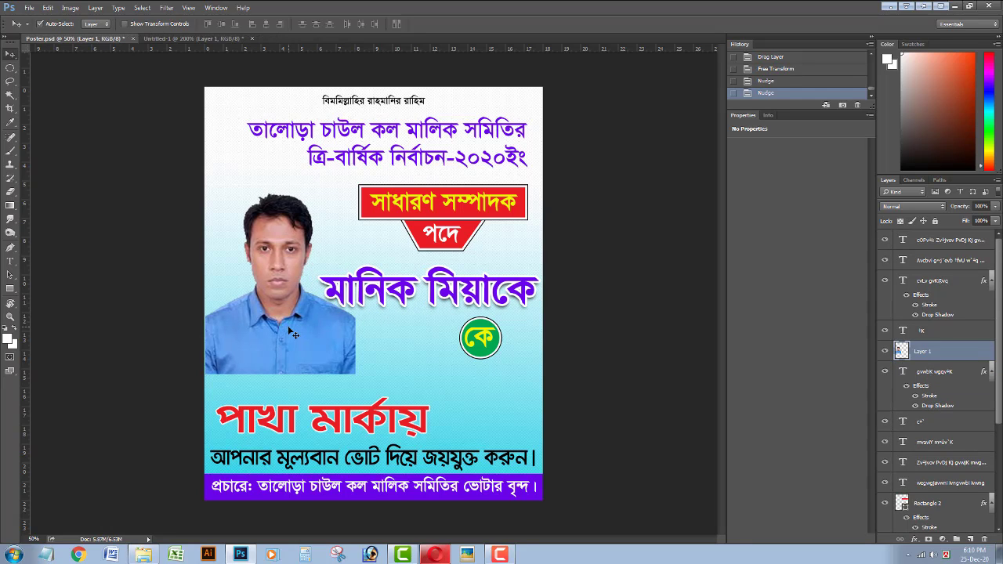
Enlarge the photo again to about 110% and nudge it down into its final spot.
key(ctrl+t)
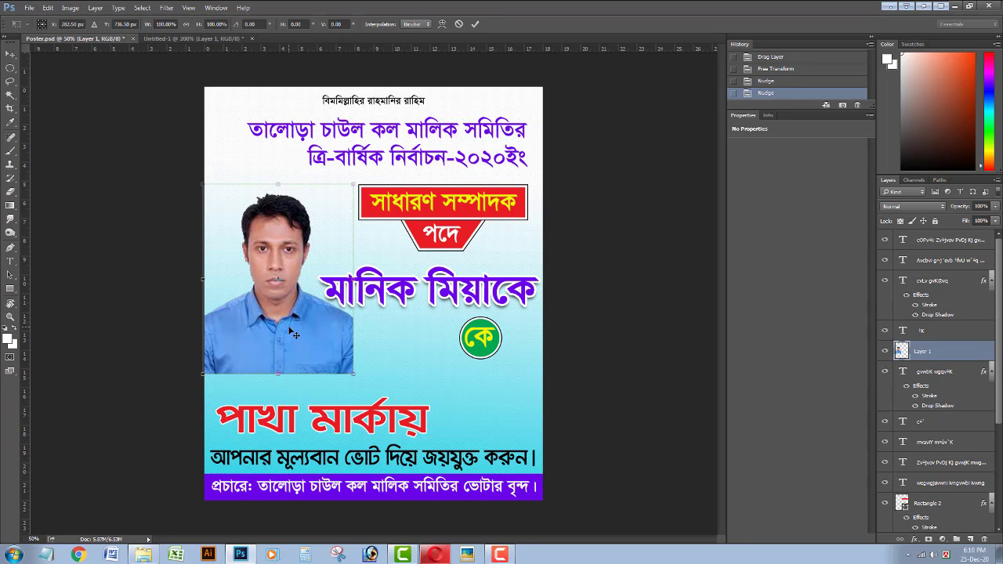
drag(353, 184, 361, 174)
drag(290, 301, 287, 304)
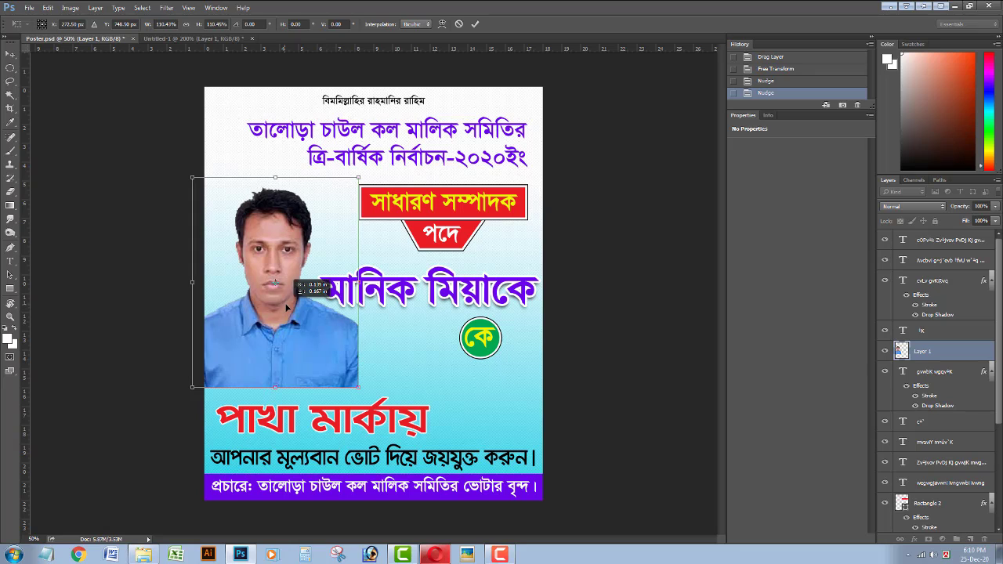
key(Return)
key(Down)
key(Down)
key(Down)
key(Down)
key(Down)
key(Down)
key(Down)
key(Down)
key(Down)
key(Down)
key(Down)
key(Down)
key(Down)
key(Down)
key(Down)
key(Down)
key(Down)
key(Down)
key(Down)
key(Down)
key(Down)
key(Down)
key(Down)
key(Down)
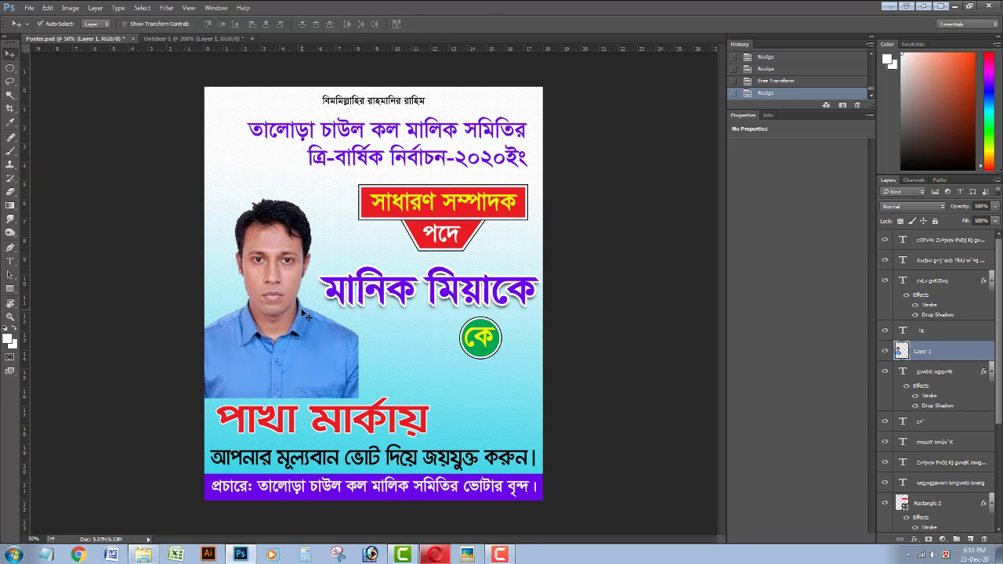
key(Right)
key(Right)
key(Right)
key(Right)
Erase along the photo's right shirt edge so it blends into the background.
key(e)
key(bracketleft)
key(bracketleft)
key(bracketleft)
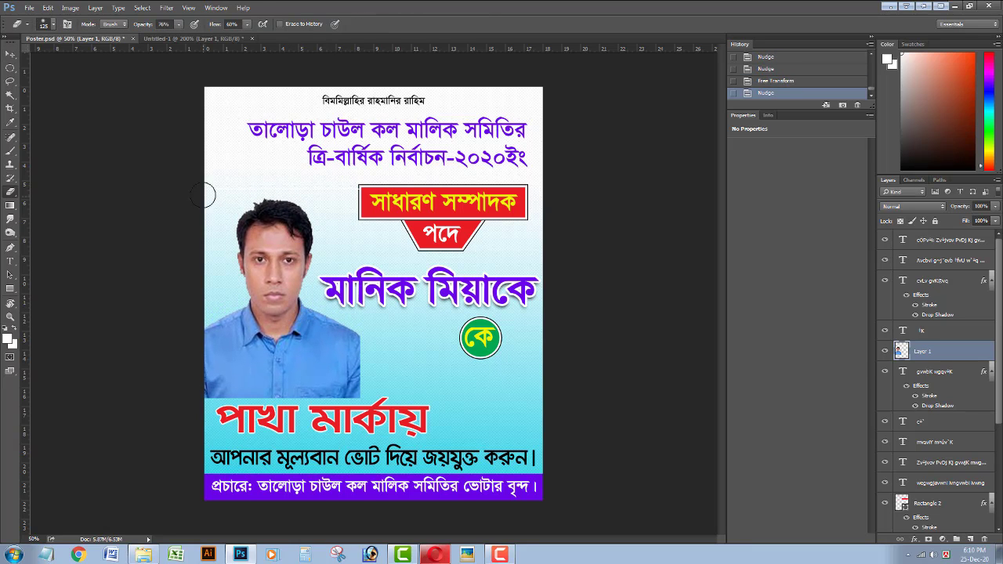
drag(381, 193, 317, 180)
drag(313, 178, 271, 155)
key(bracketright)
key(bracketright)
key(bracketright)
key(bracketright)
key(bracketright)
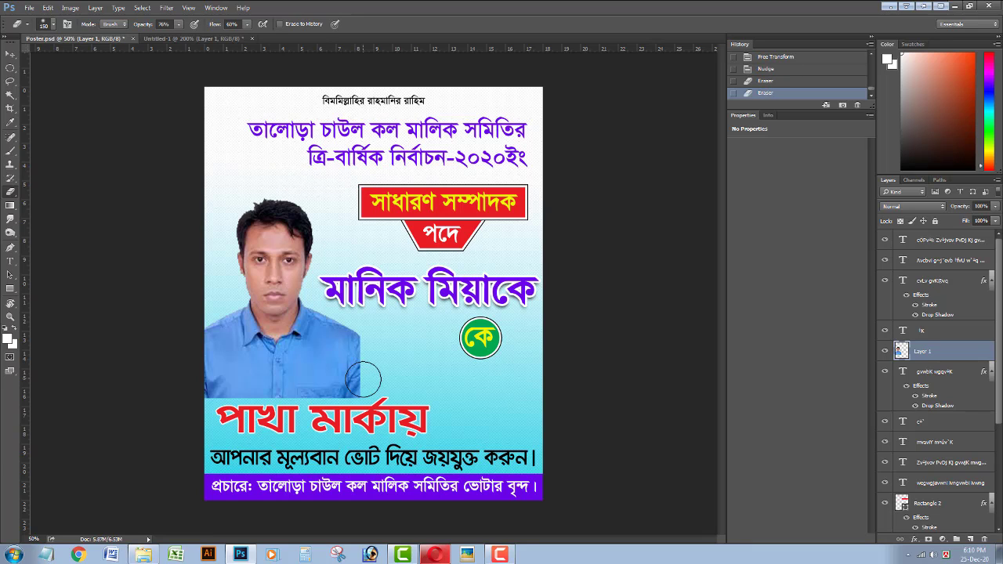
drag(382, 368, 376, 331)
drag(376, 330, 361, 421)
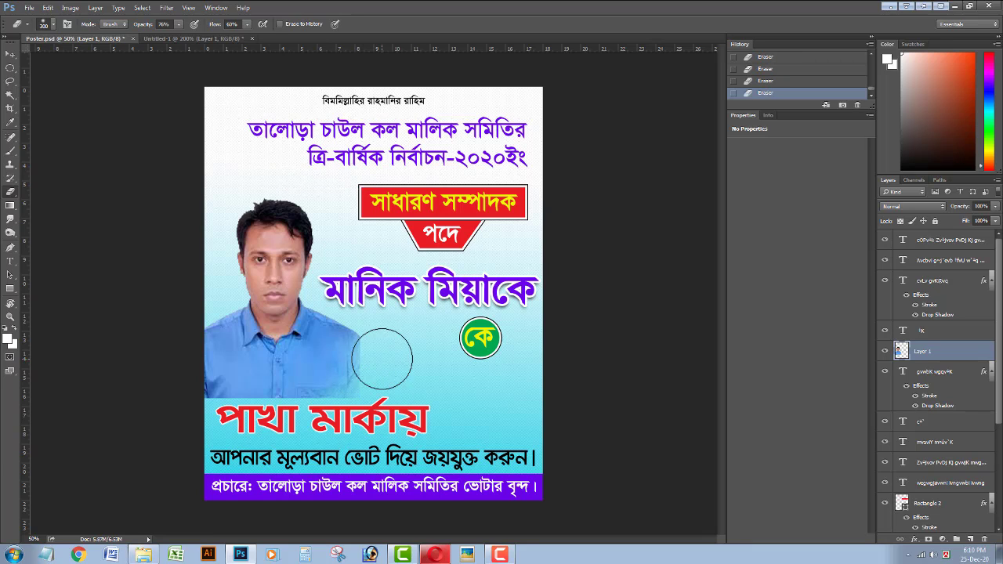
Lower the eraser opacity to 73% and enlarge the soft brush to 500.
key(bracketright)
key(bracketright)
drag(178, 25, 176, 33)
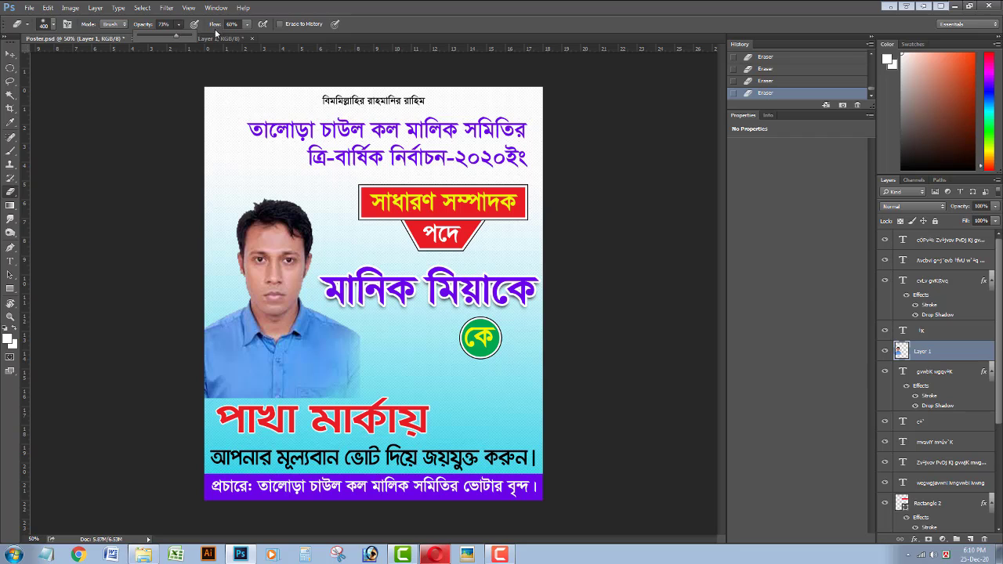
click(247, 26)
key(bracketright)
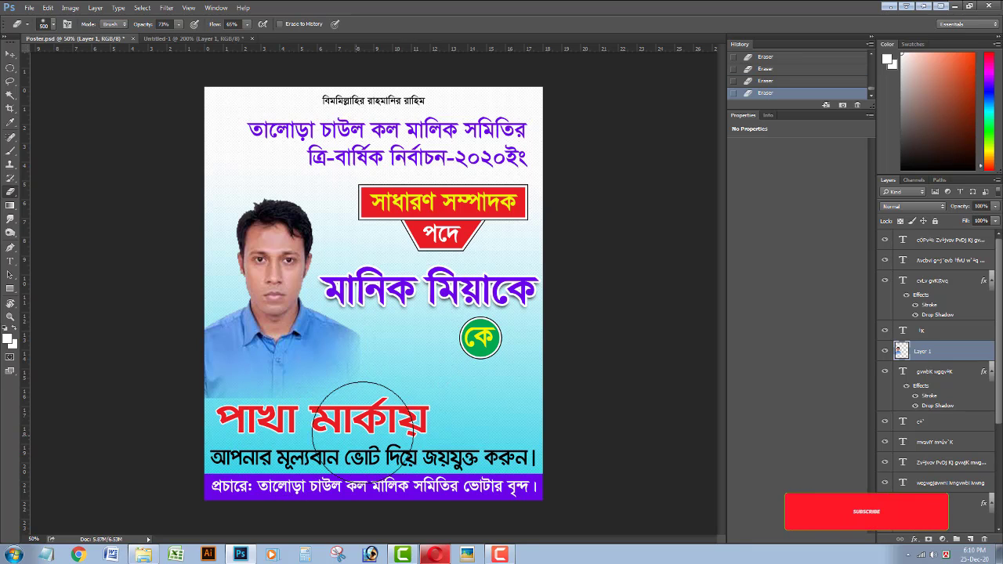
Unlock the Gradient Fill 1 background layer so it can be edited.
scroll(926, 382, down, 4)
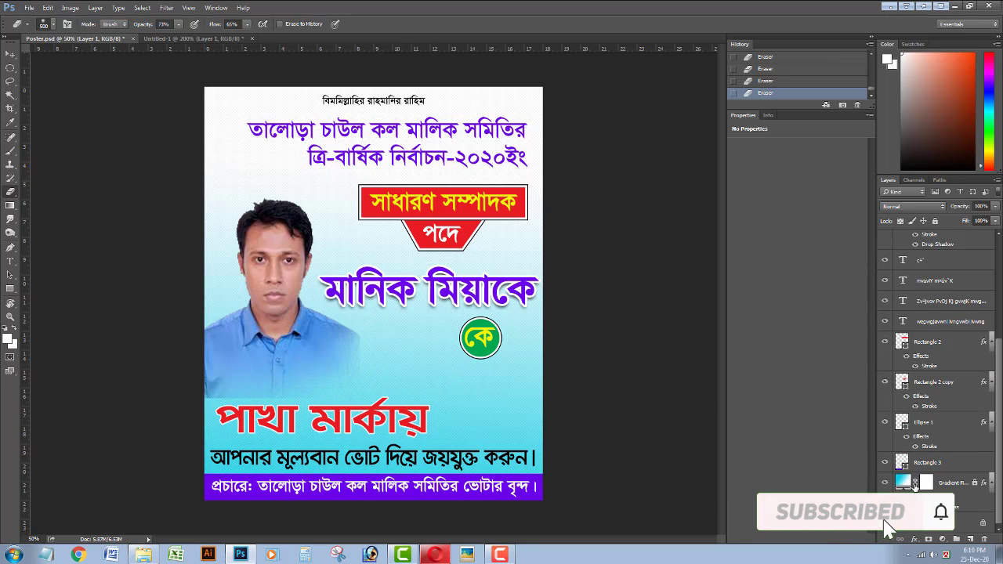
double_click(903, 483)
click(498, 214)
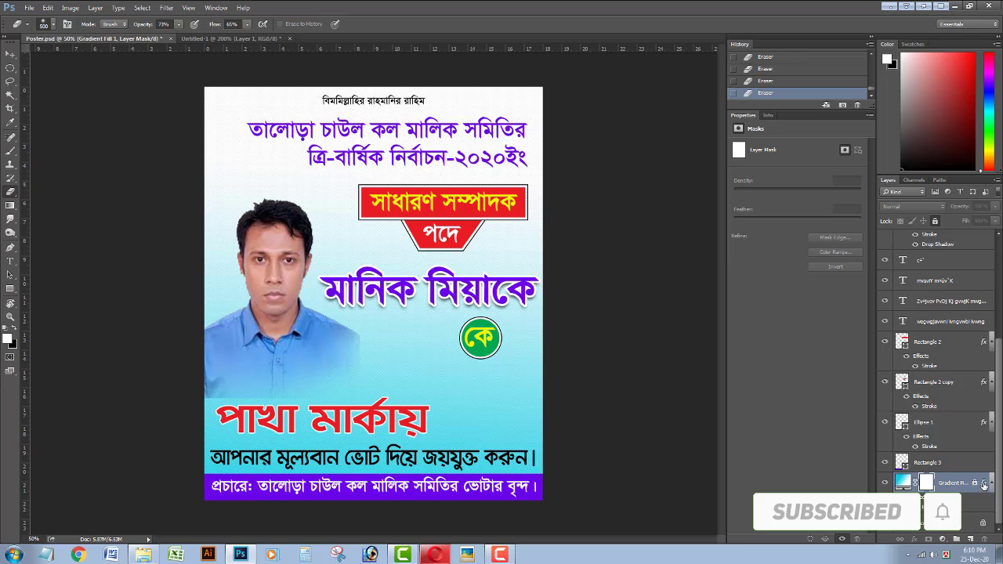
click(984, 483)
click(937, 221)
double_click(903, 483)
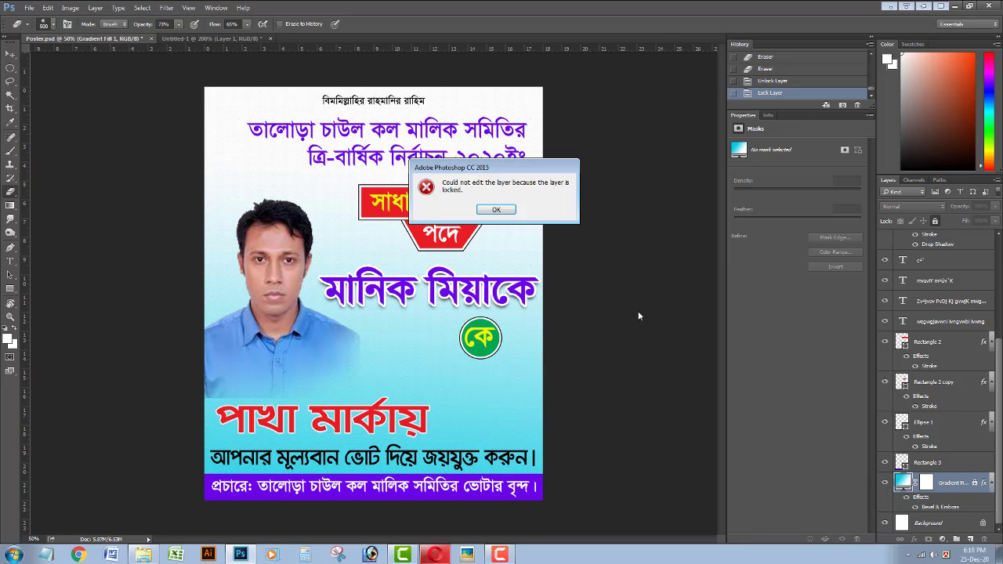
click(505, 208)
click(974, 485)
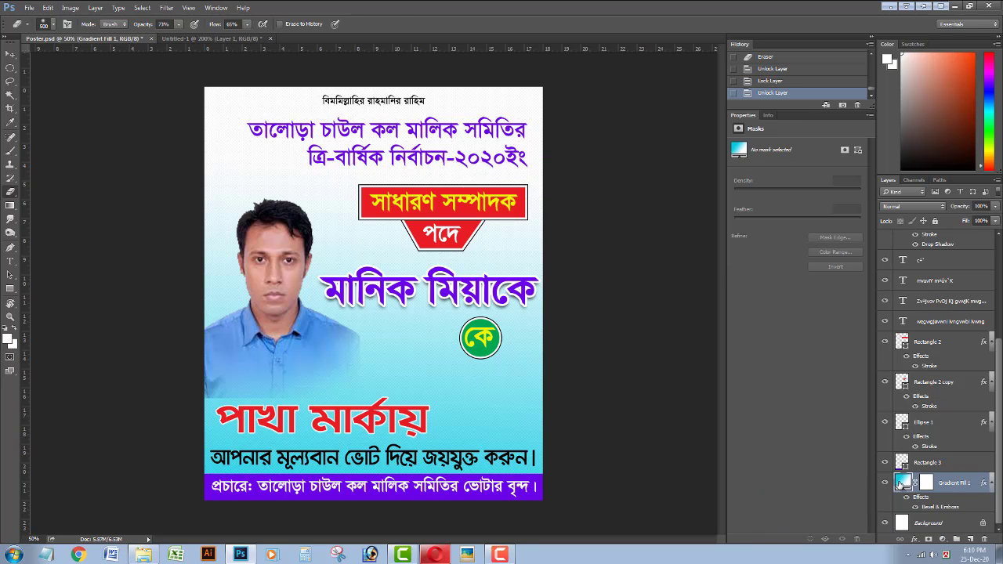
Recolour the gradient's left stop to a yellow sampled from the poster and set layer opacity to 53%.
double_click(903, 483)
click(662, 167)
double_click(645, 312)
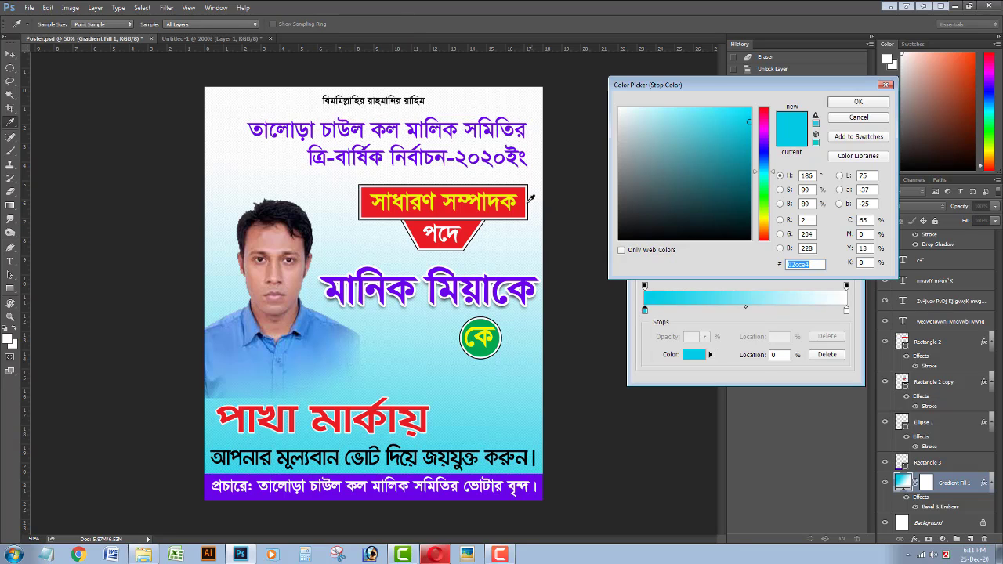
click(499, 199)
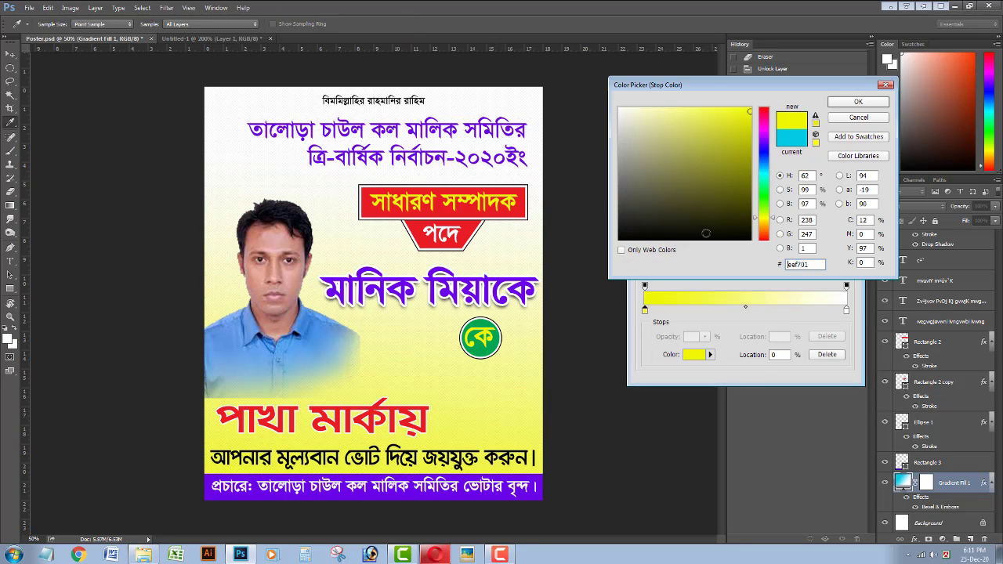
drag(751, 134, 748, 115)
click(846, 103)
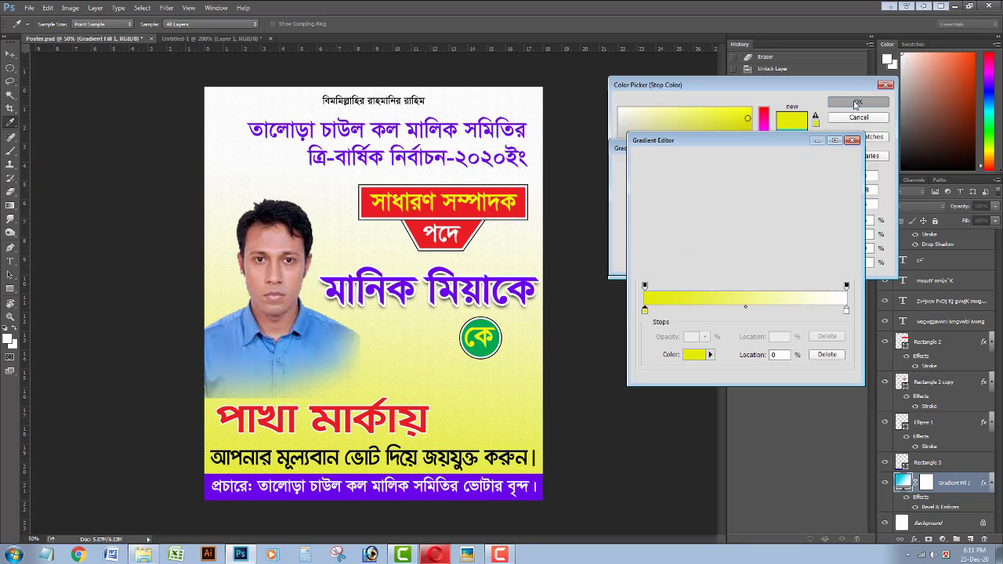
click(833, 161)
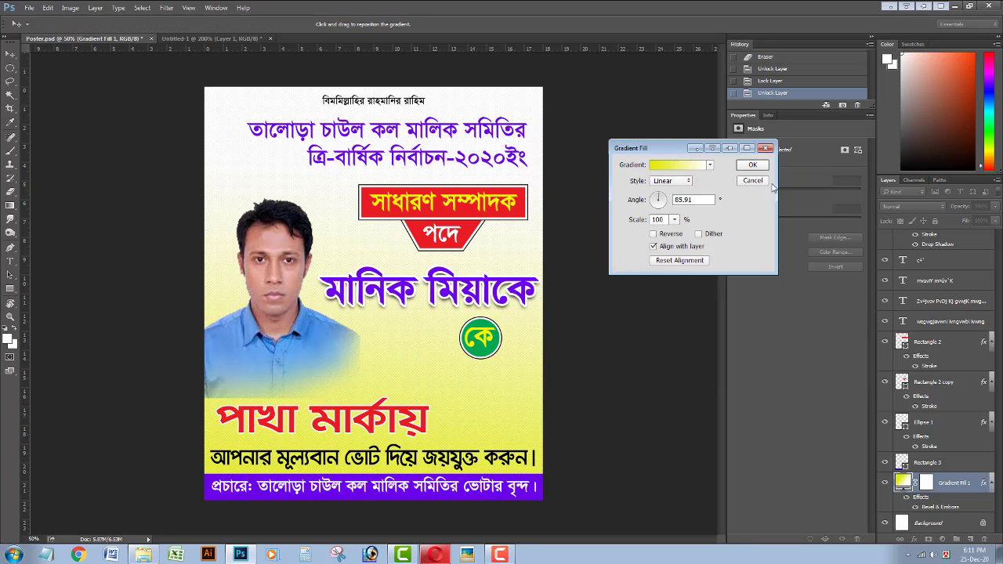
click(754, 169)
click(995, 206)
mouse_move(980, 221)
mouse_down()
mouse_move(971, 222)
mouse_move(997, 221)
mouse_up()
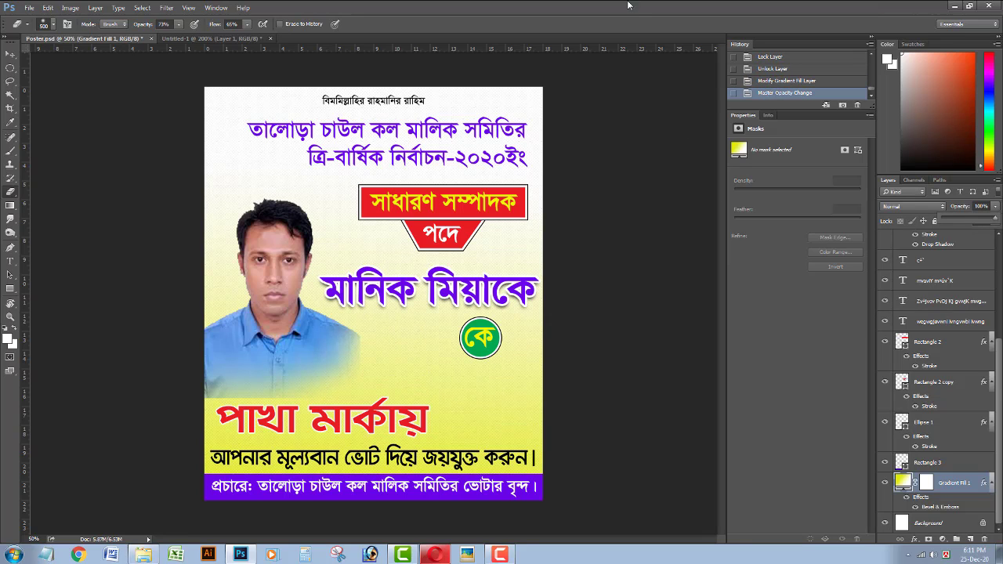
Erase the lower edge of the candidate's shirt on Layer 1.
ctrl+click(286, 264)
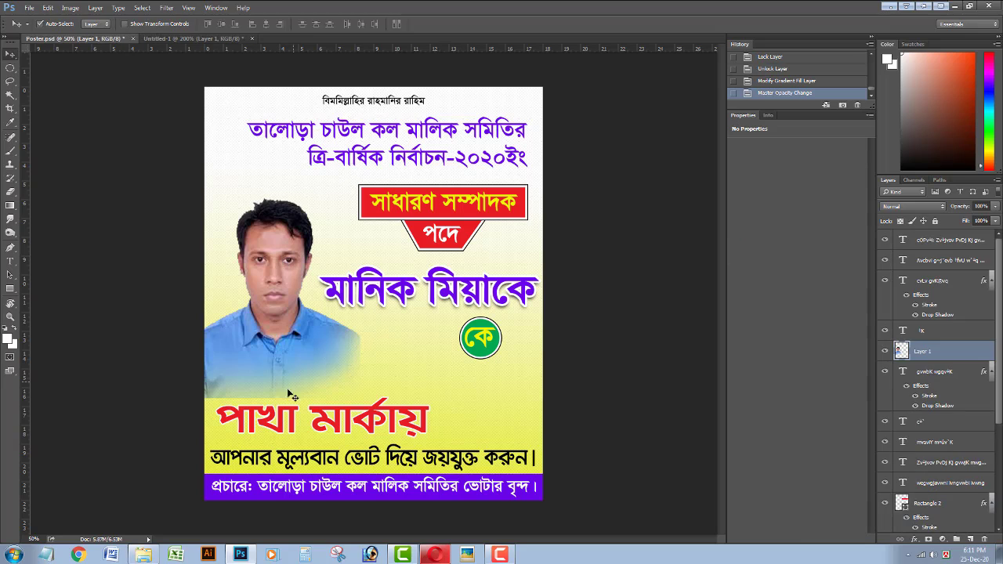
click(241, 439)
click(240, 443)
click(288, 452)
key(bracketleft)
key(bracketleft)
key(bracketleft)
key(bracketleft)
key(bracketleft)
key(bracketleft)
key(bracketleft)
key(bracketleft)
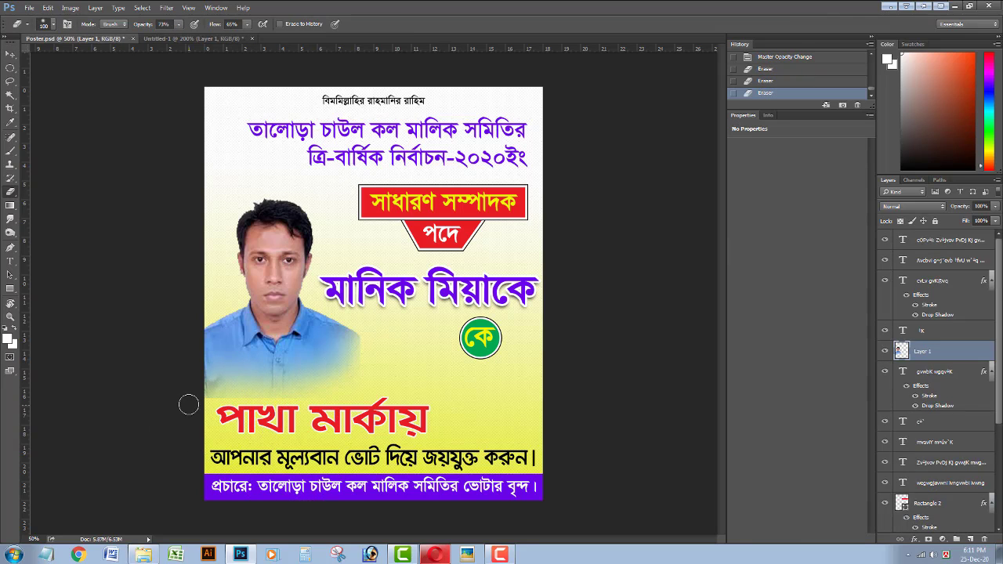
click(215, 407)
key(bracketright)
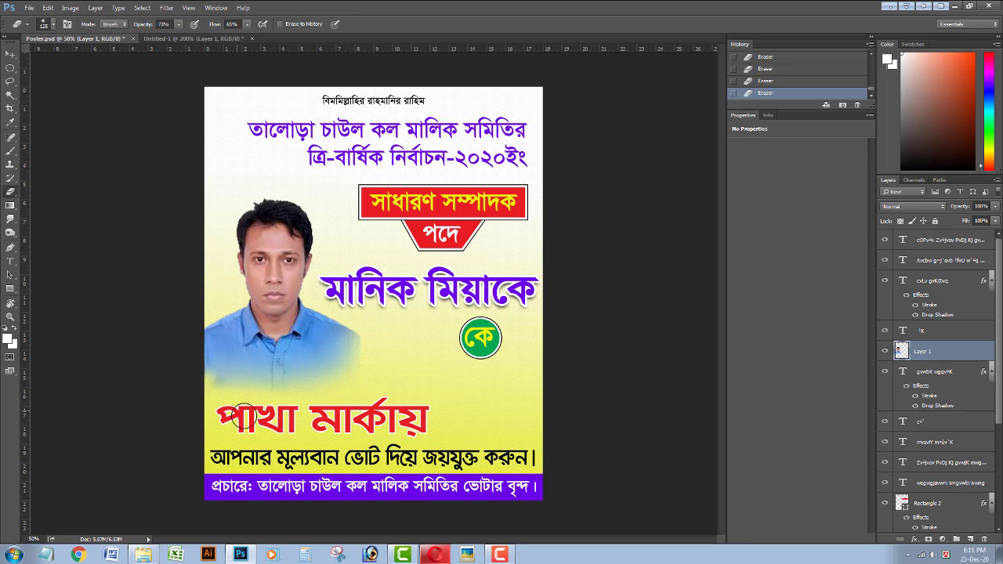
Enlarge the candidate photo and nudge it slightly to the right.
key(ctrl+t)
drag(360, 188, 379, 145)
key(Return)
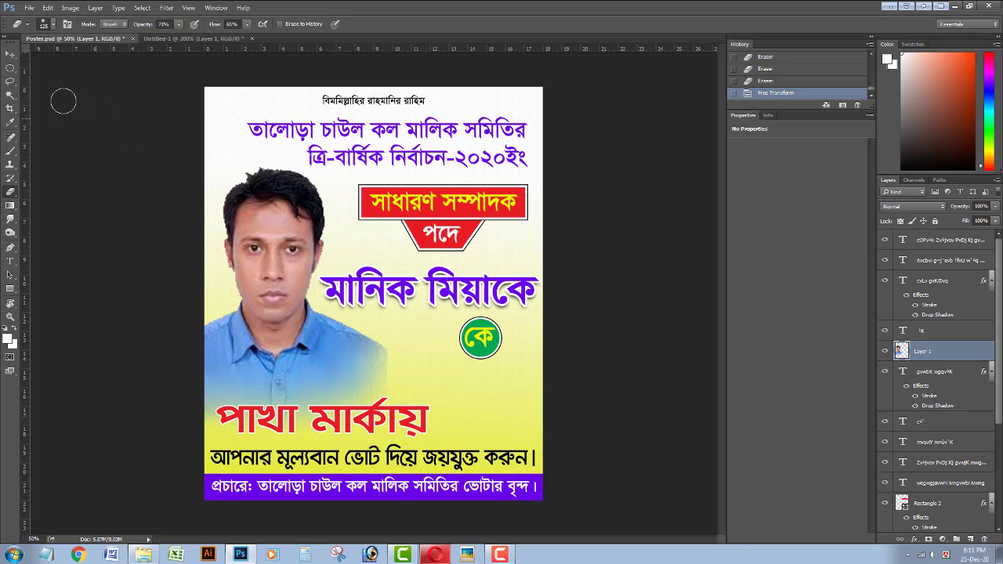
click(12, 55)
key(shift+Right)
key(ctrl+minus)
key(ctrl+minus)
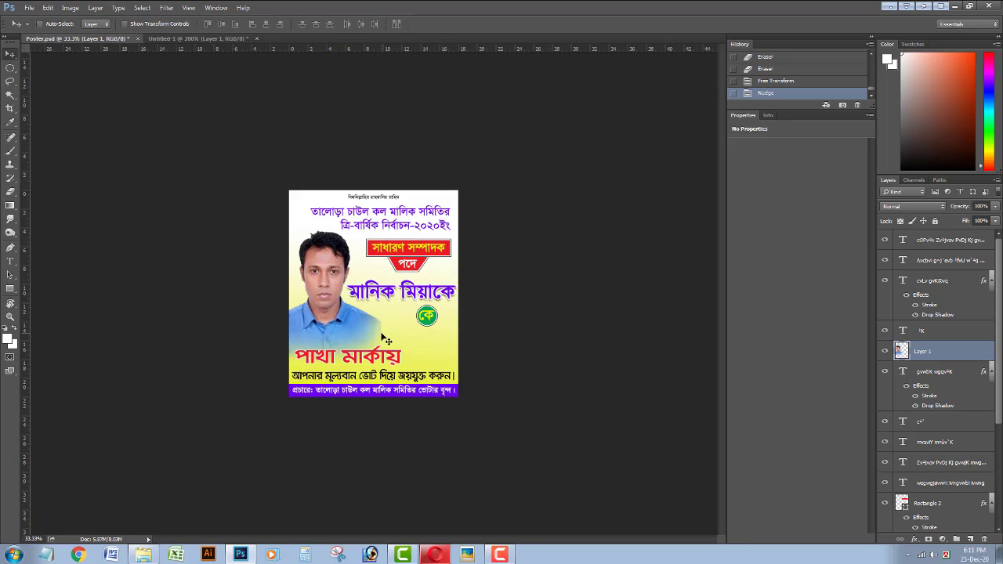
key(ctrl+plus)
key(ctrl+minus)
key(ctrl+plus)
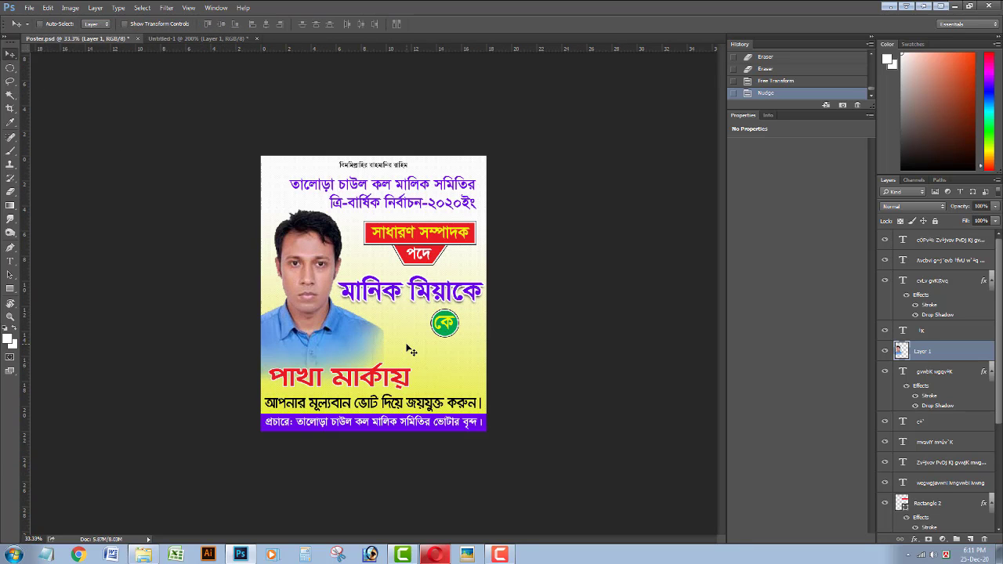
key(ctrl+plus)
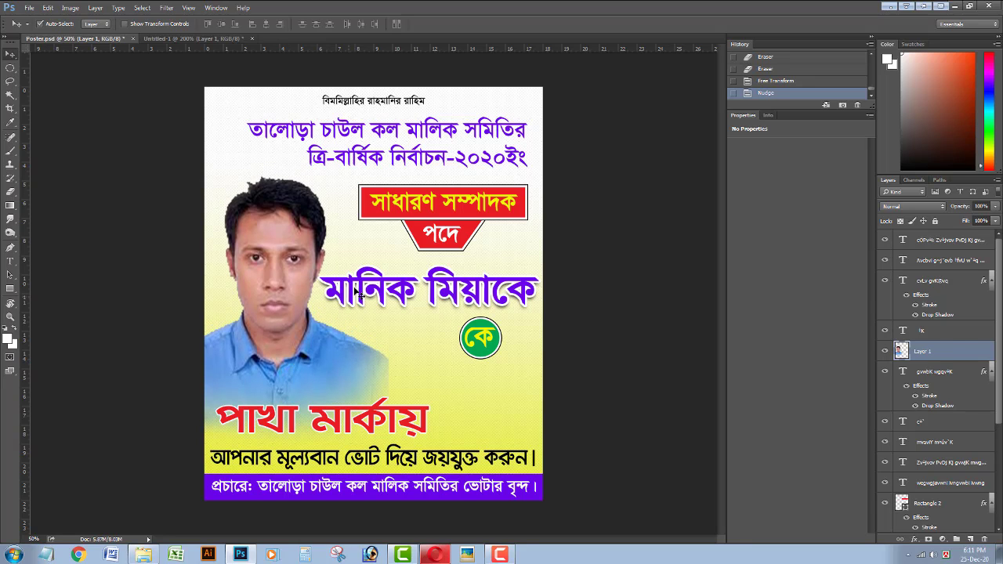
Nudge the purple name text slightly right and down.
click(355, 291)
key(Right)
key(Right)
key(Down)
key(Down)
key(Down)
key(Down)
key(Down)
key(Down)
key(Down)
key(Down)
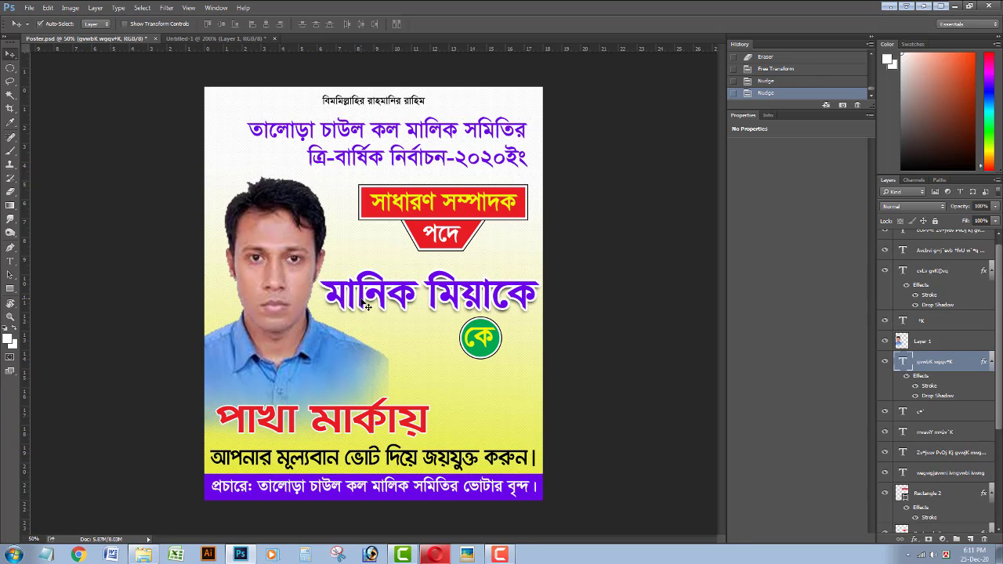
Blur the top edge of the candidate's hair with the Blur Tool.
click(300, 256)
key(r)
click(217, 342)
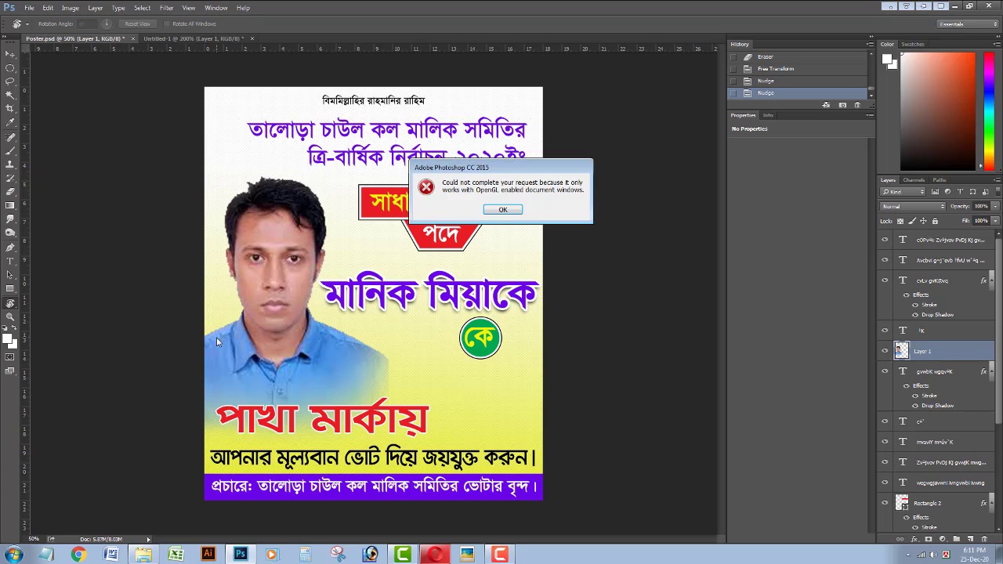
click(502, 210)
drag(10, 219, 56, 237)
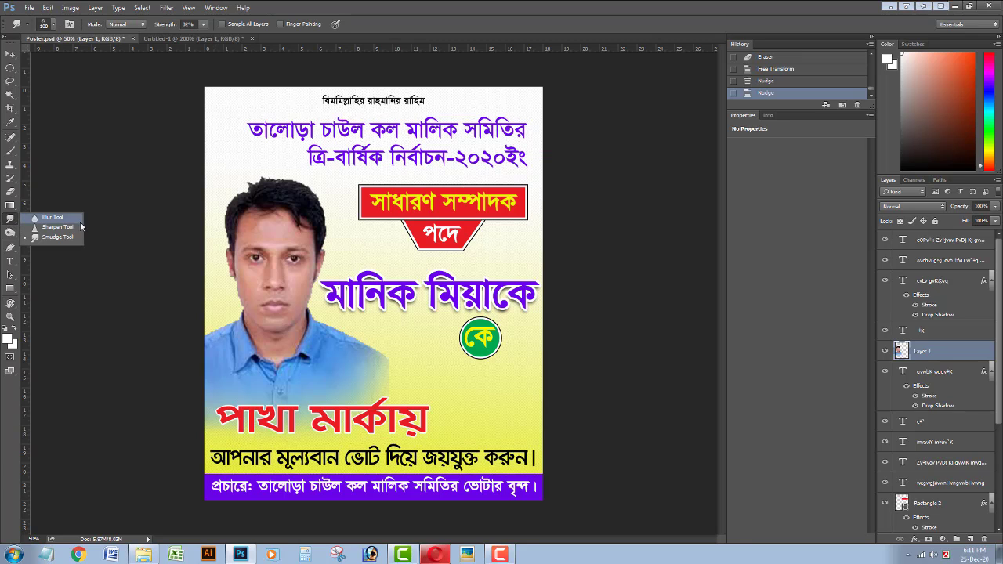
click(52, 217)
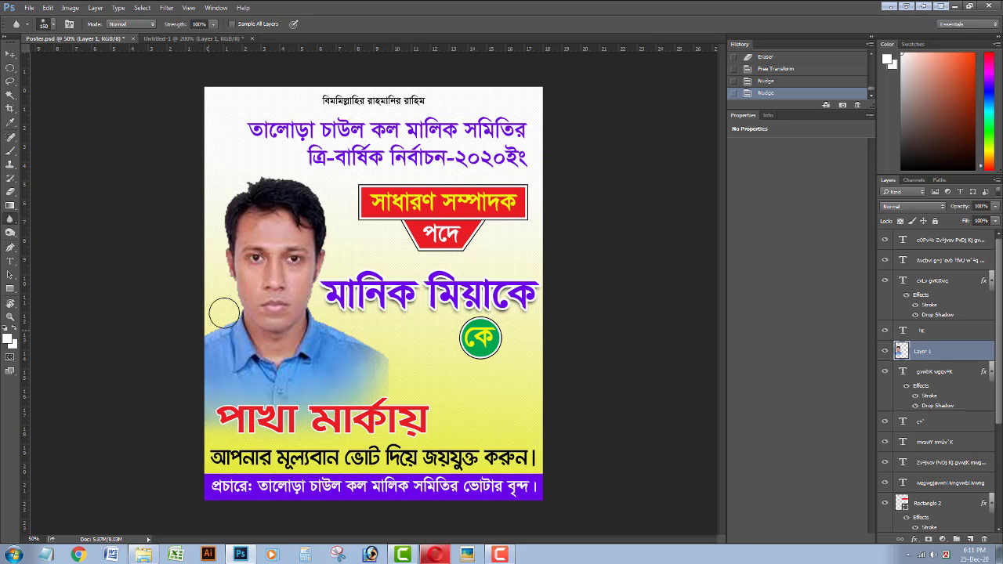
mouse_move(225, 223)
mouse_down()
mouse_move(269, 170)
mouse_move(320, 202)
mouse_up()
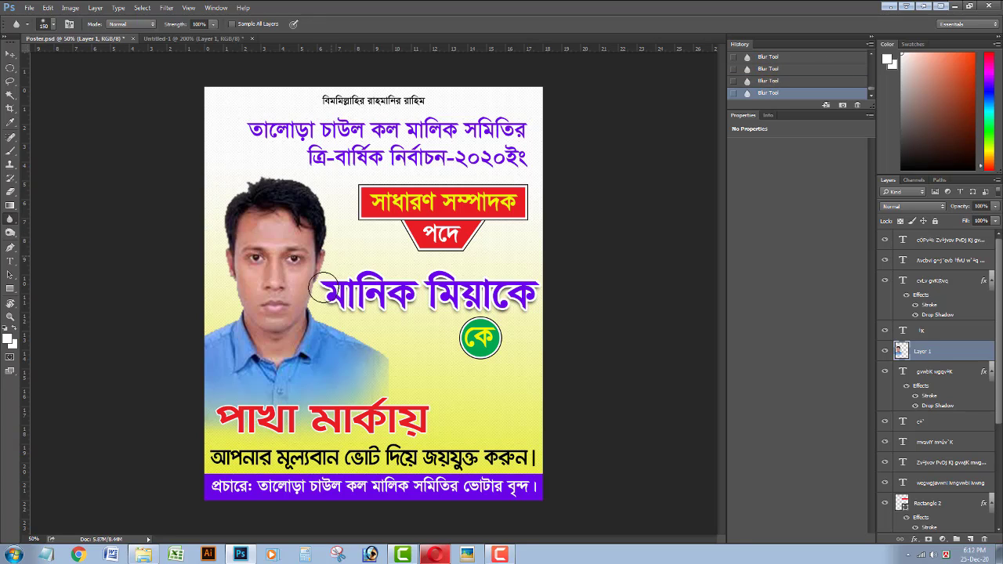
Reshape the candidate photo with a Liquify Forward Warp pass.
click(167, 7)
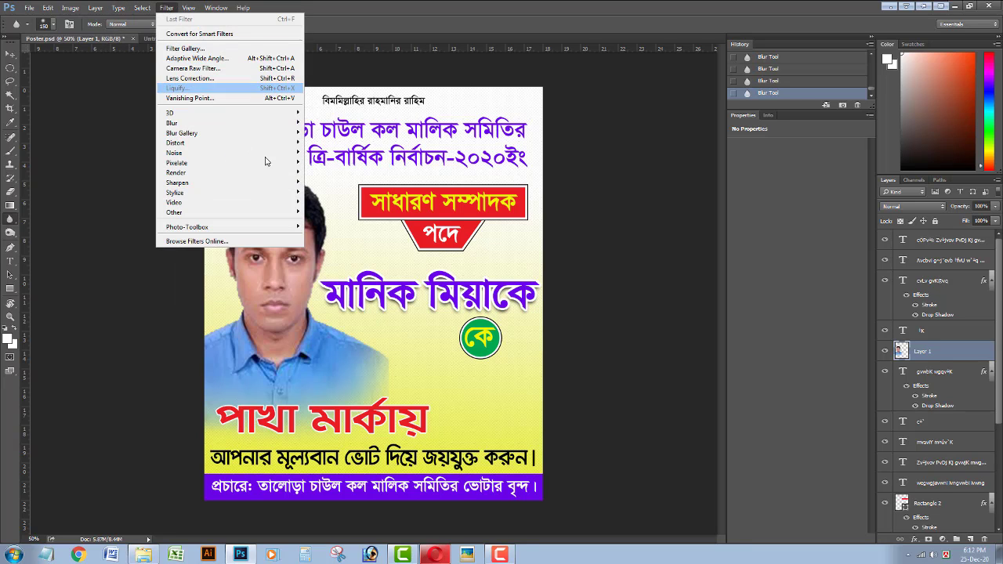
click(188, 88)
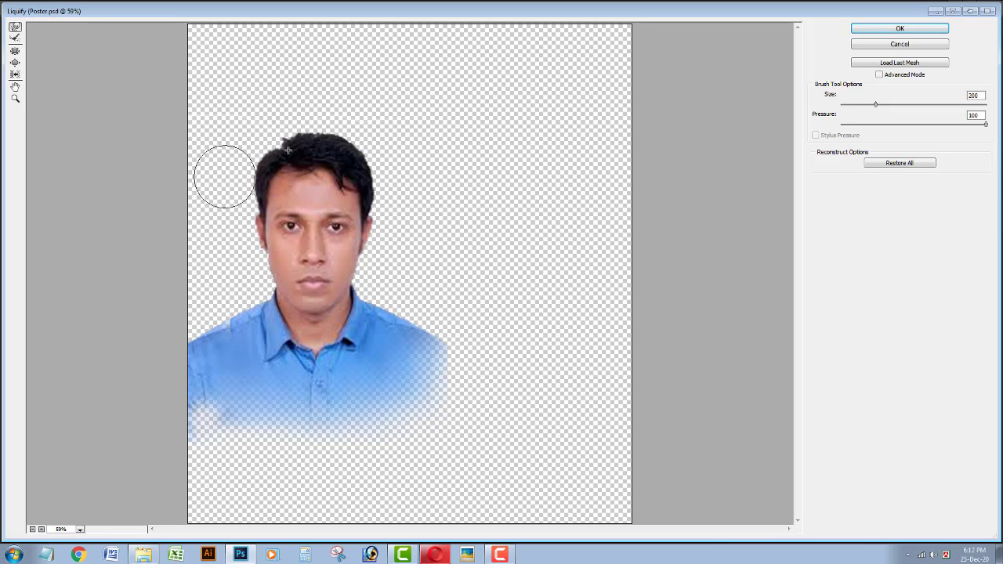
click(901, 29)
key(ctrl+minus)
key(ctrl+minus)
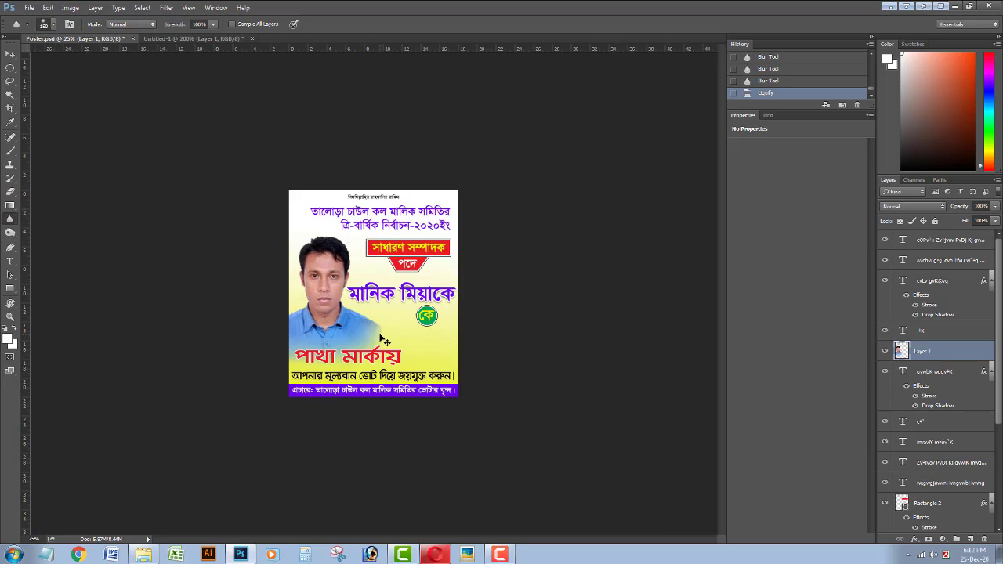
key(ctrl+plus)
Nudge the photo and the purple name text back and forth into position.
click(9, 56)
key(Right)
key(Right)
key(Left)
key(Left)
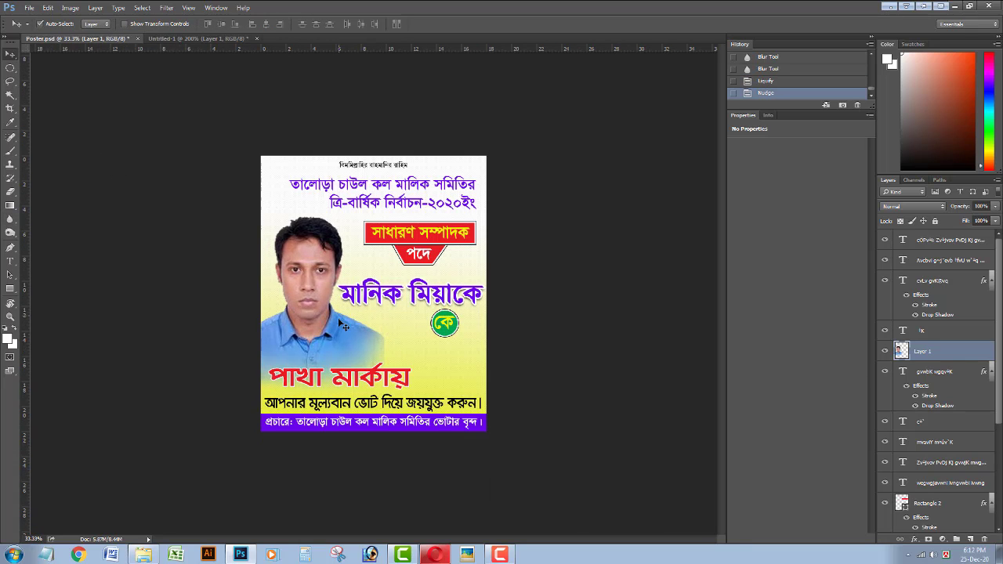
click(388, 302)
key(Right)
key(Right)
key(Left)
key(Left)
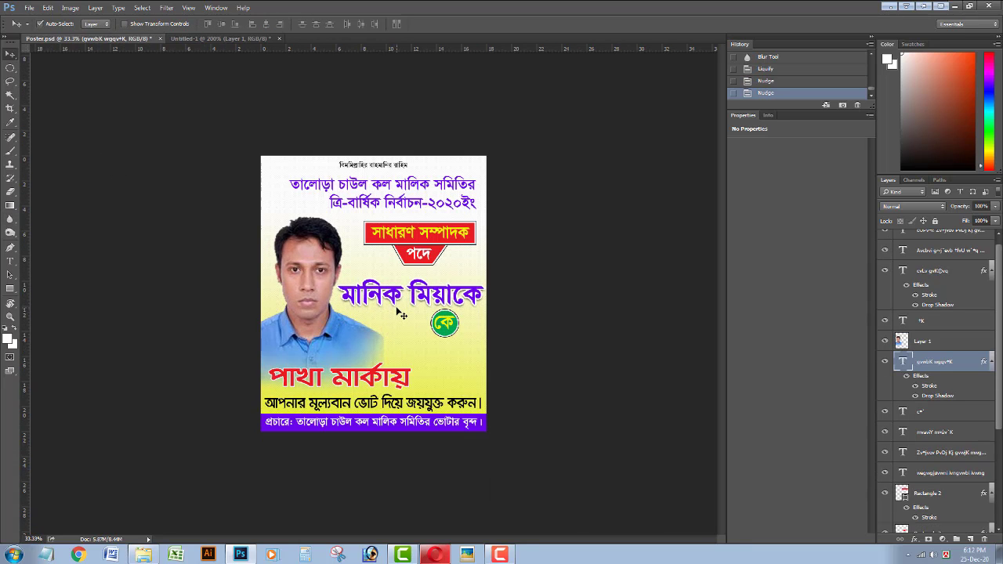
key(ctrl+plus)
key(ctrl+plus)
Reduce the gradient background's Bevel & Emboss texture depth to about 34.
key(ctrl+minus)
click(514, 400)
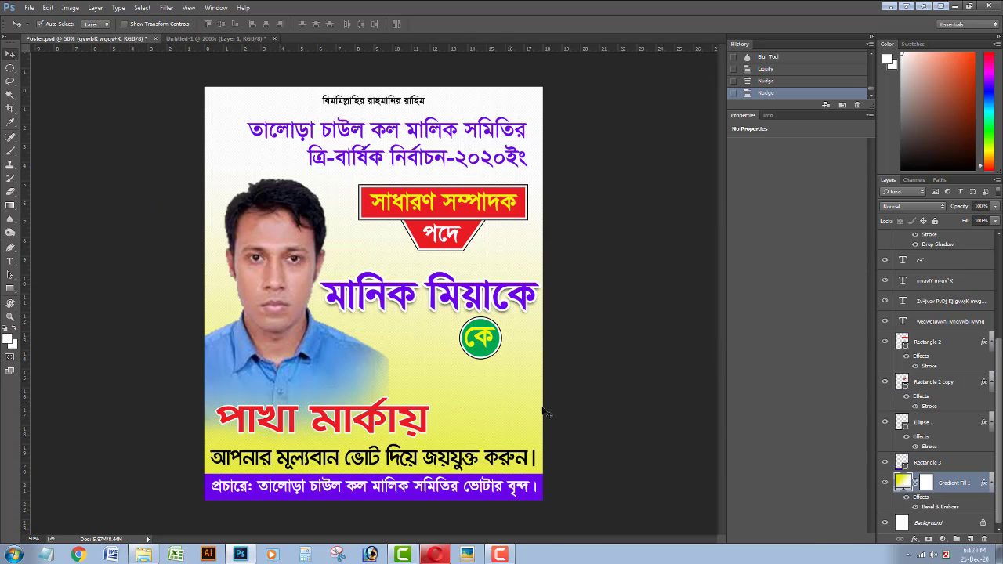
double_click(987, 486)
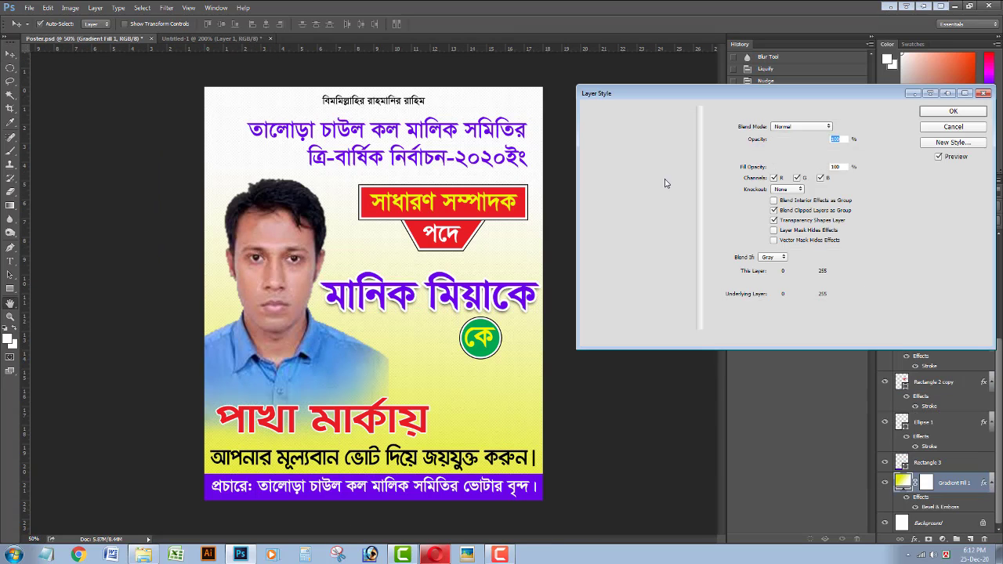
click(610, 166)
drag(786, 179, 776, 178)
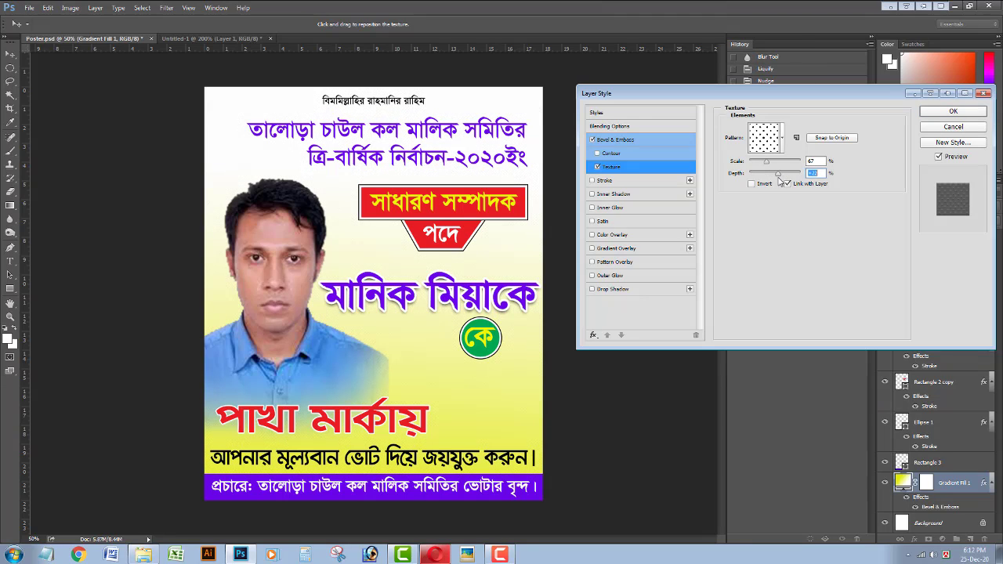
key(Return)
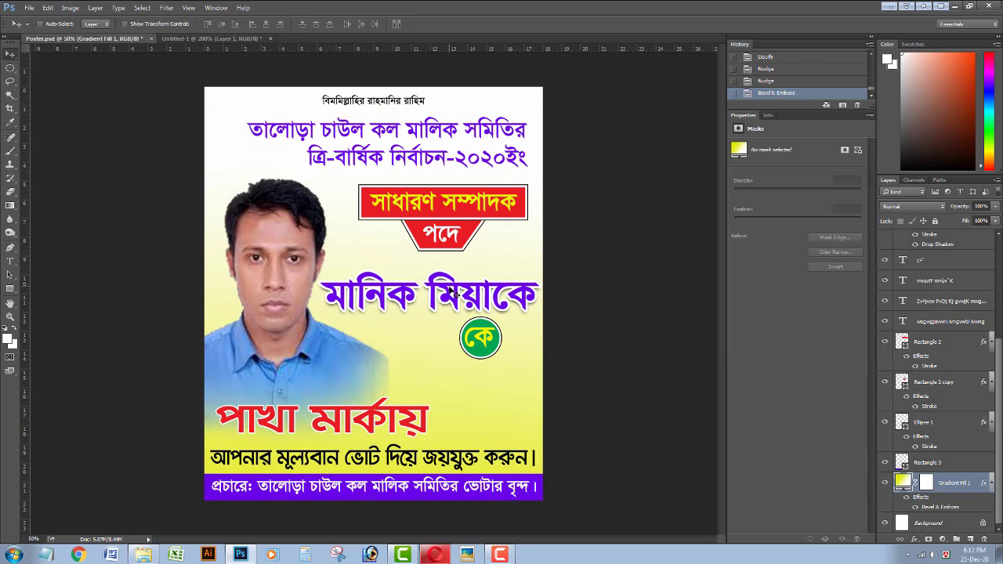
Save the poster and nudge the top invocation line slightly right.
key(ctrl+s)
click(345, 102)
key(Right)
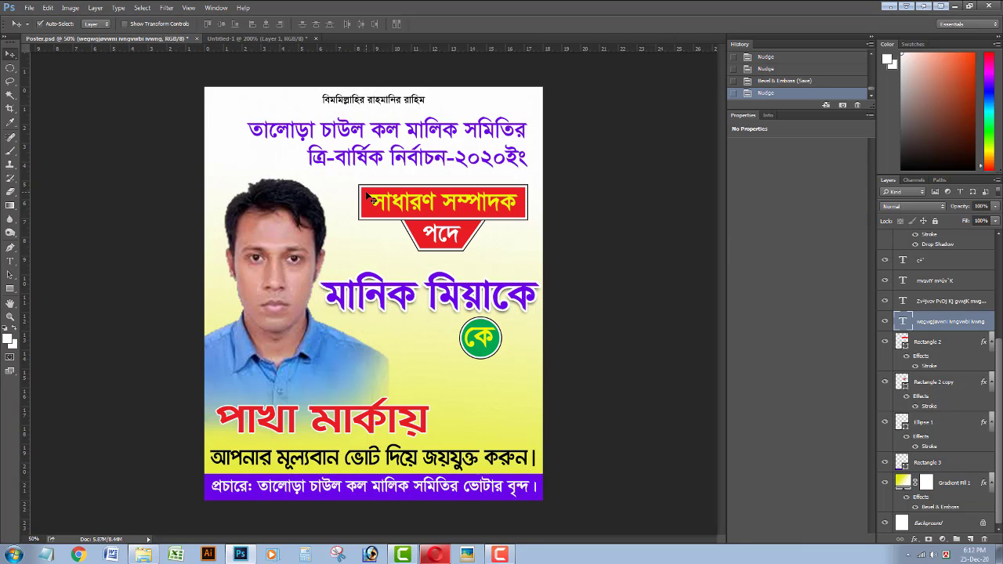
Drag the green hand-fan from Untitled-1 into the poster, enlarge it below the name, and flip it horizontally.
click(367, 197)
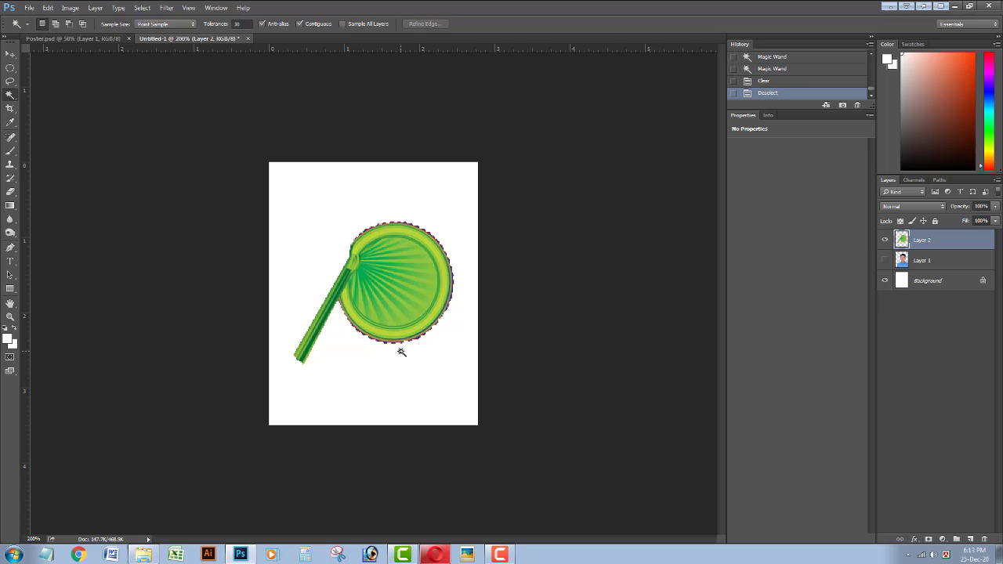
key(v)
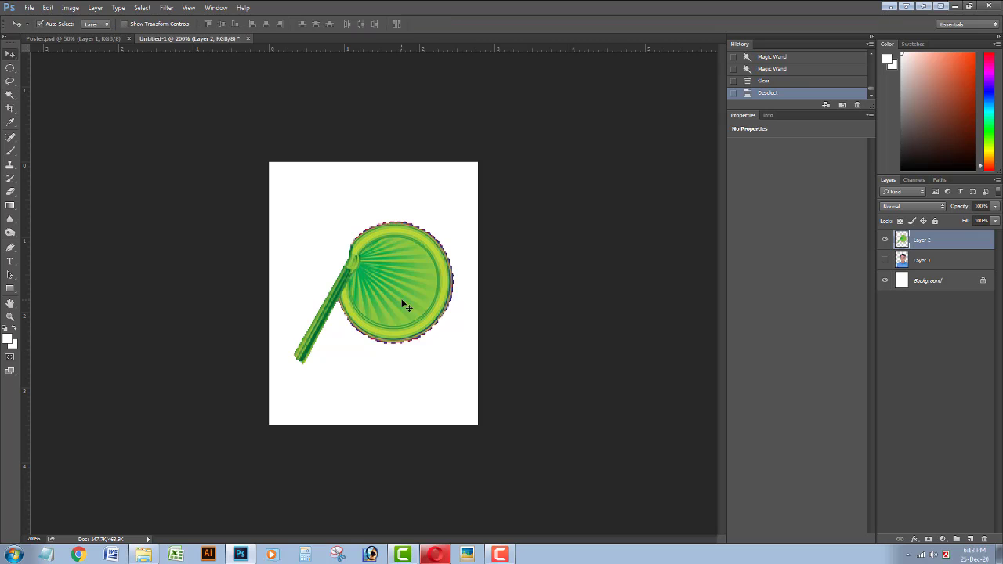
mouse_move(403, 284)
mouse_down()
mouse_move(110, 39)
mouse_move(314, 302)
mouse_move(379, 342)
mouse_move(408, 298)
mouse_up()
key(ctrl+t)
drag(384, 329, 462, 365)
right_click(421, 358)
click(451, 511)
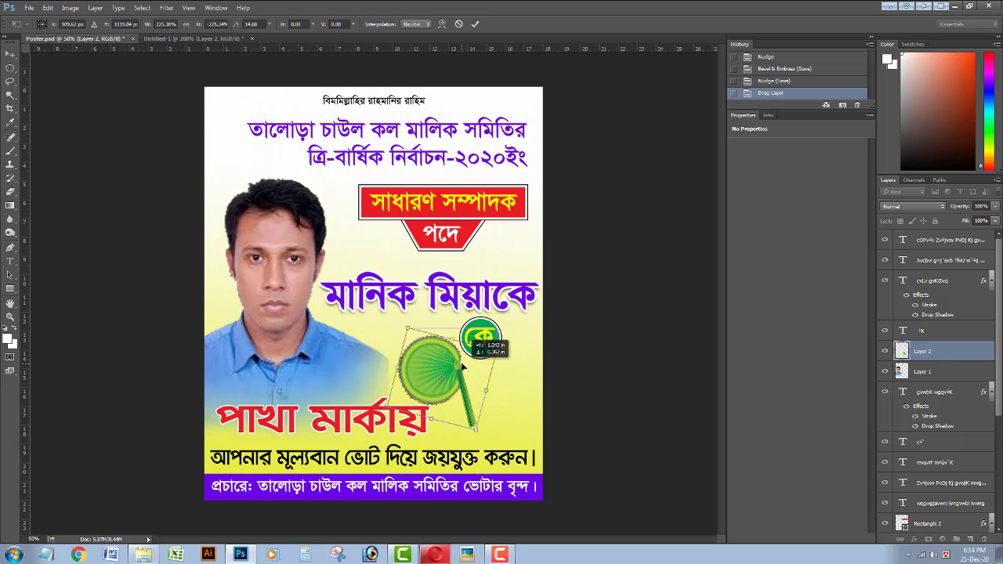
Commit the fan transform and narrow the পাখা মার্কায় text to about 91% width.
key(Return)
ctrl+click(388, 430)
key(ctrl+t)
drag(425, 418, 388, 418)
key(Return)
Lock the gradient background layer and shrink the কে badge from 164 to 104 px.
click(481, 342)
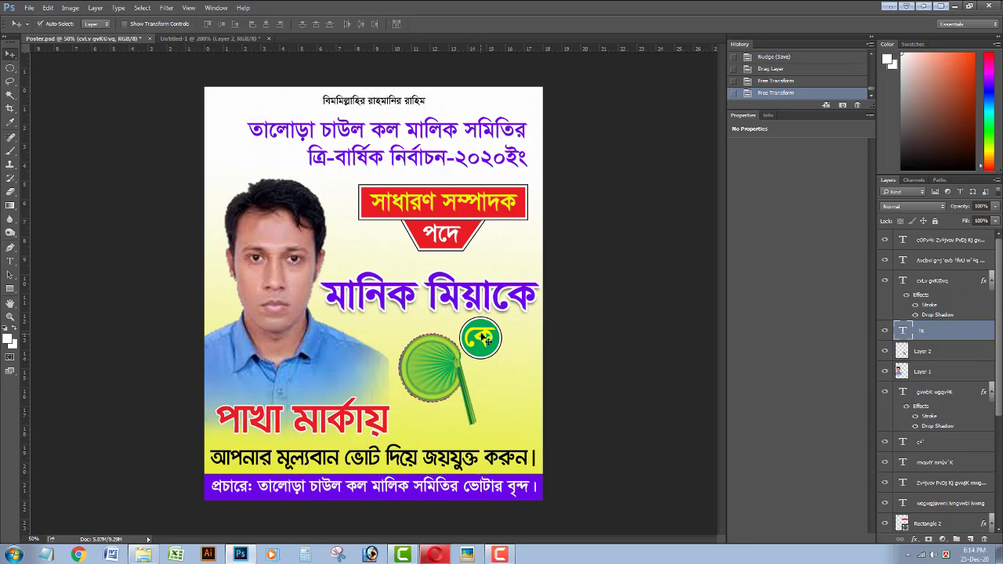
drag(499, 348, 494, 342)
click(935, 221)
click(506, 337)
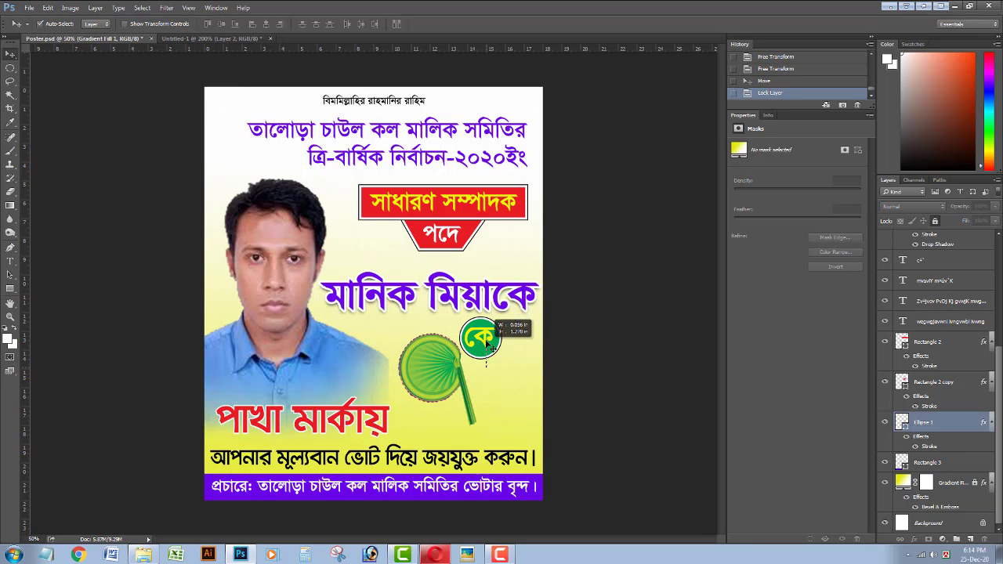
key(ctrl+t)
mouse_move(502, 316)
mouse_down()
mouse_move(500, 346)
mouse_move(489, 318)
mouse_up()
key(Return)
Rotate the fan about 7°, enlarge it to about 142%, and nudge it into place.
click(431, 355)
key(ctrl+t)
drag(542, 405, 536, 418)
drag(465, 375, 459, 379)
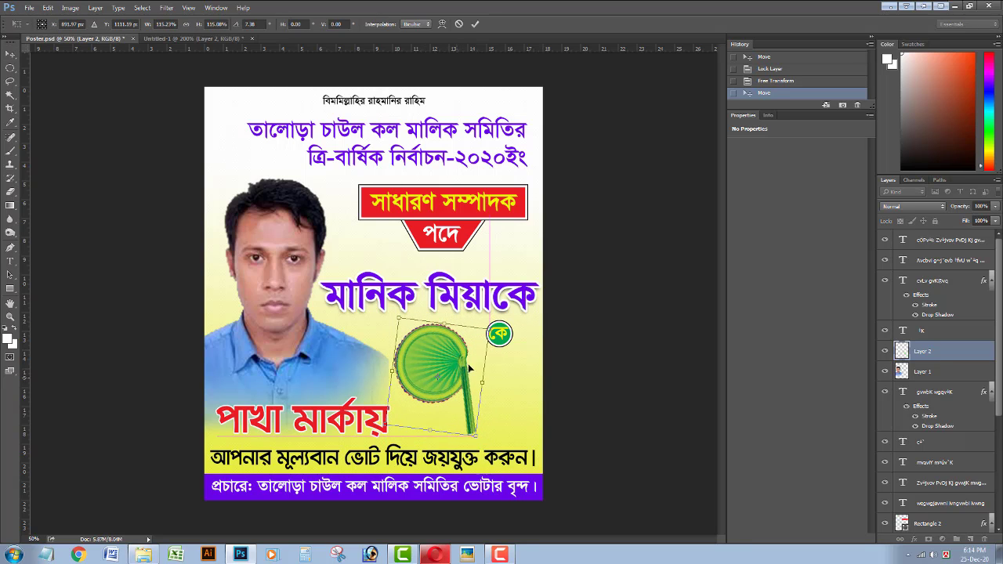
mouse_move(490, 330)
mouse_down()
mouse_move(502, 319)
mouse_move(465, 347)
mouse_move(490, 329)
mouse_up()
key(Return)
key(Right)
key(Right)
key(Right)
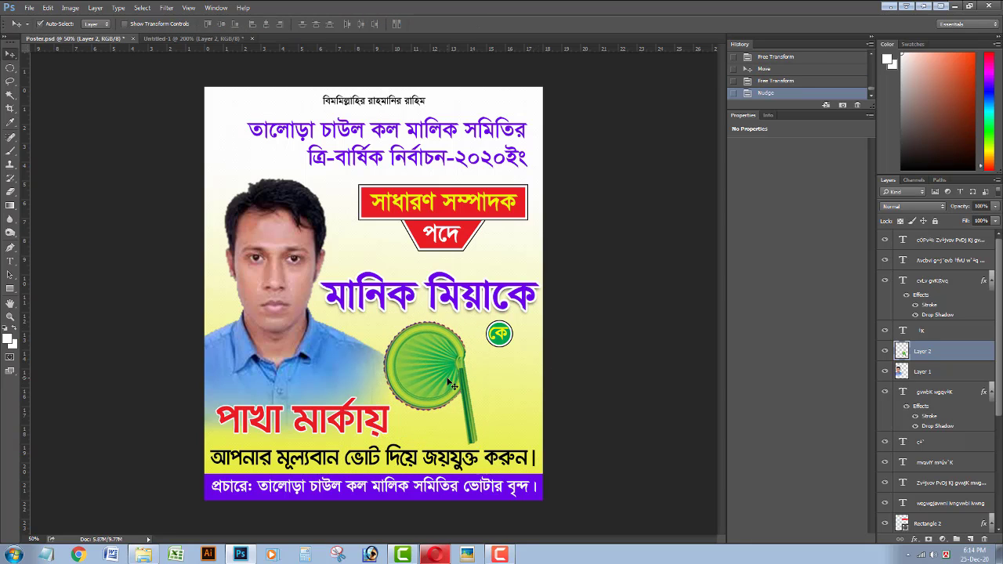
key(Up)
key(Up)
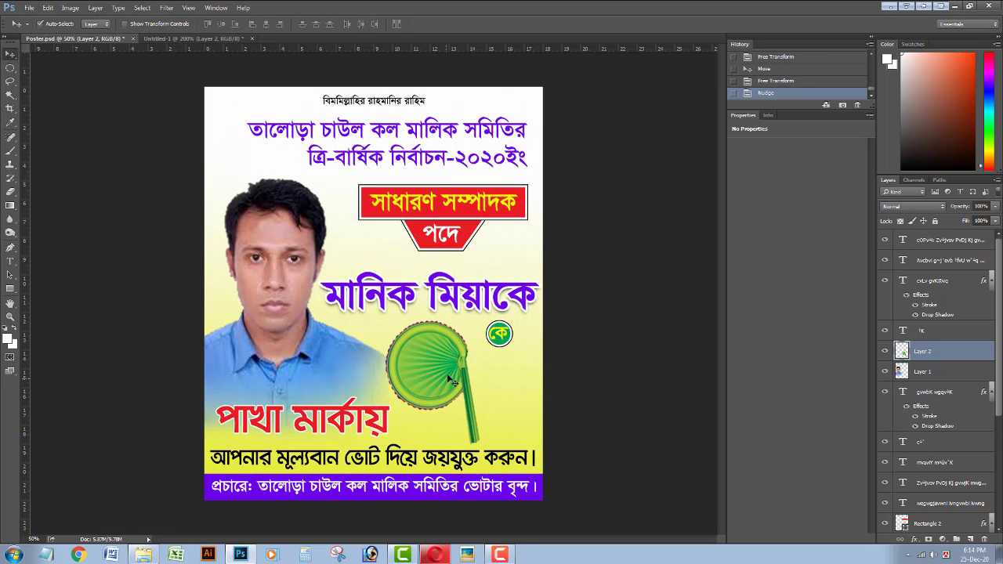
Narrow the name text to 95% and nudge the name up, fan up, and heading down.
click(454, 310)
key(ctrl+t)
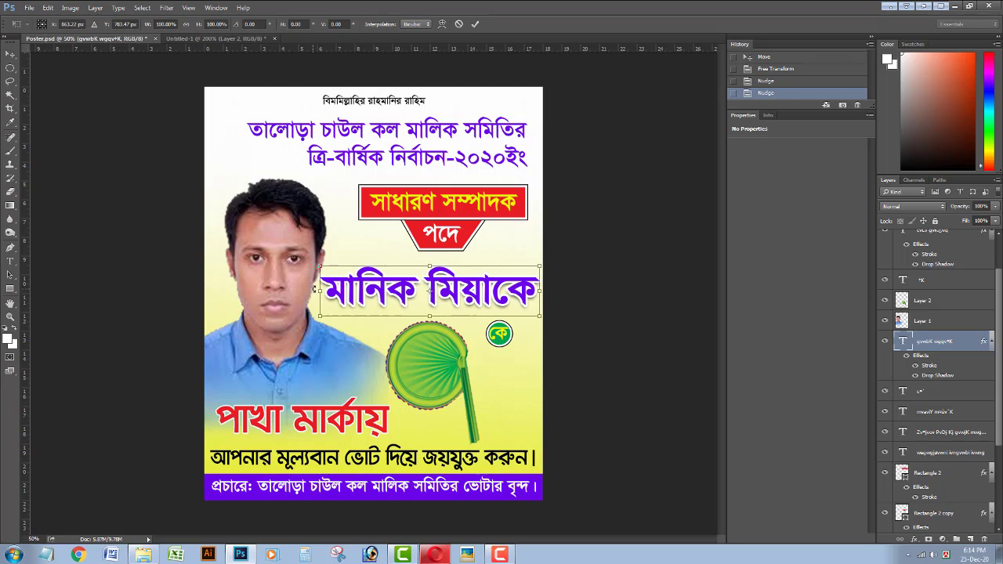
drag(317, 290, 329, 290)
key(Return)
key(Up)
key(Up)
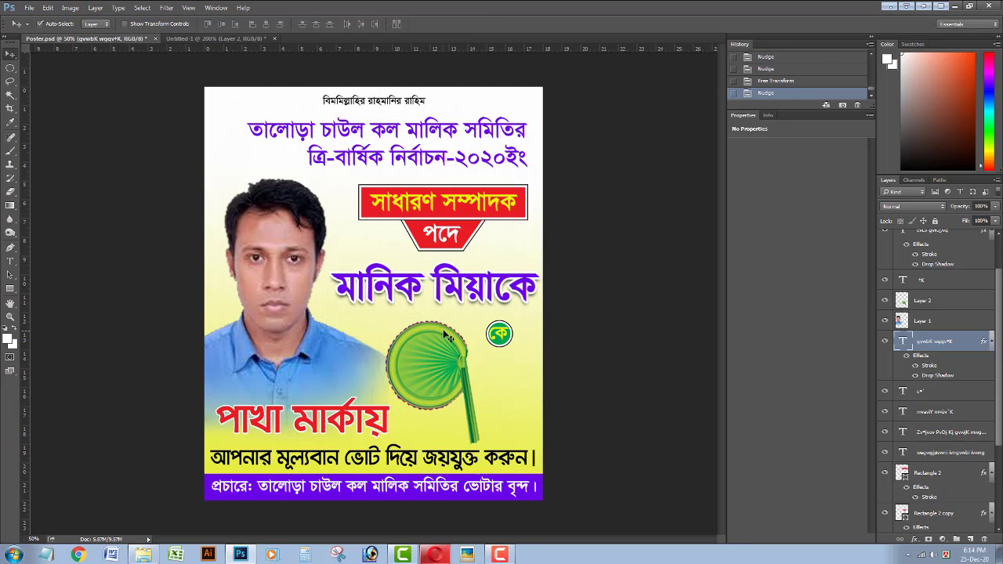
click(444, 352)
key(Up)
click(449, 289)
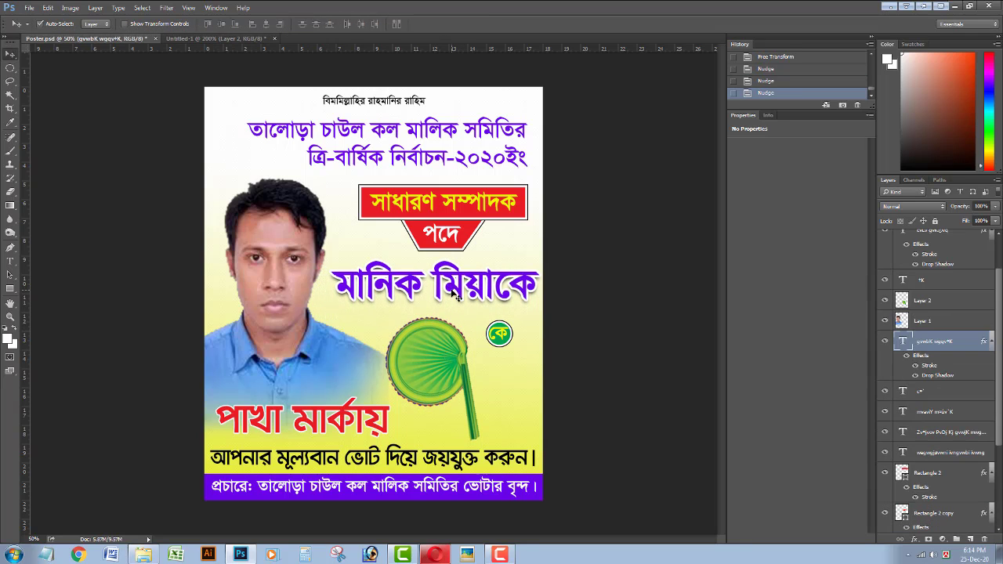
click(424, 161)
key(Down)
key(Down)
key(Down)
key(Down)
key(Down)
key(Down)
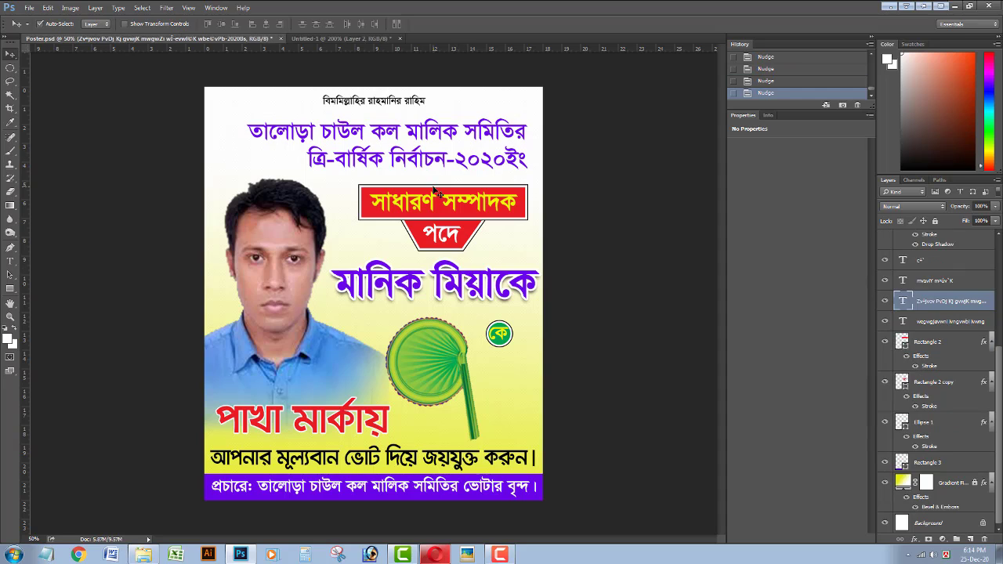
Nudge the Bismillah line and place the text cursor after its first syllable to add the missing স.
click(388, 104)
key(Down)
key(Down)
key(Down)
key(Down)
key(Up)
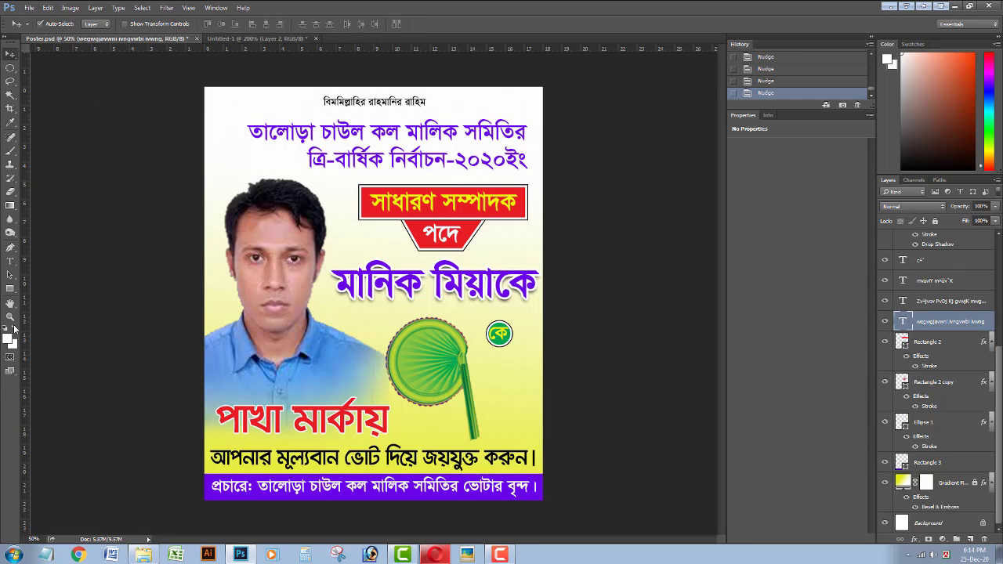
click(9, 264)
click(326, 101)
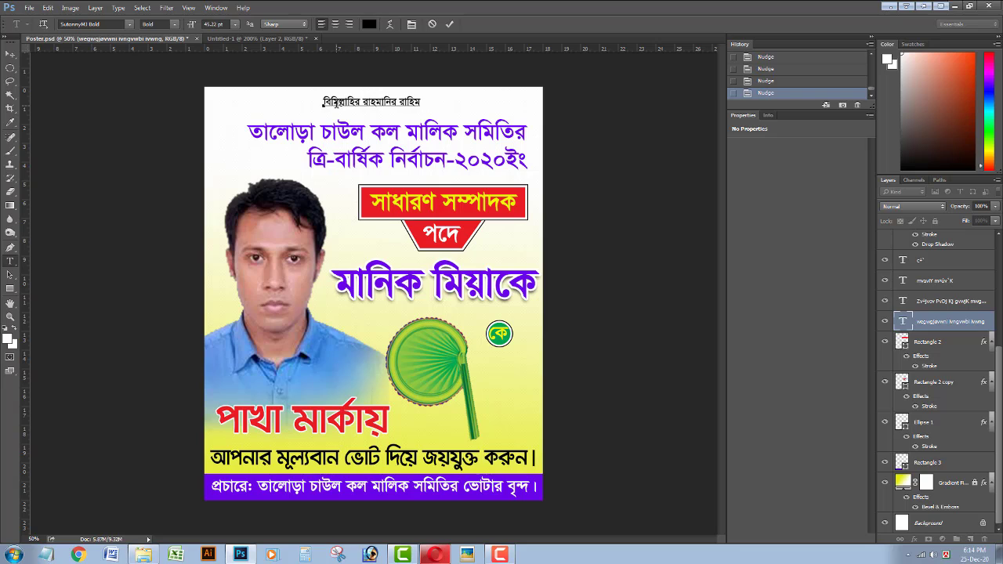
key(ctrl+Return)
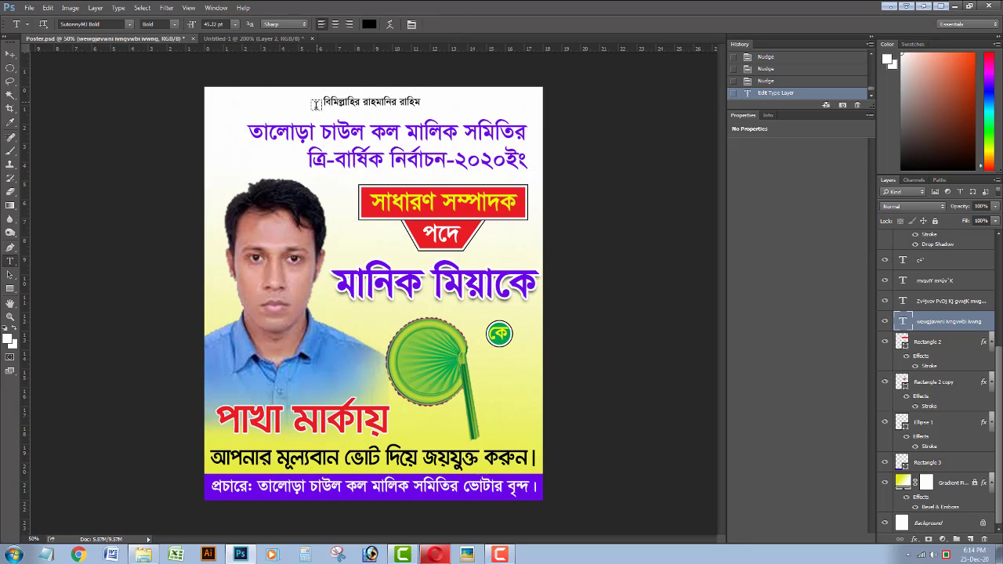
click(331, 101)
Commit the corrected Bismillah spelling and nudge that line right.
text(m)
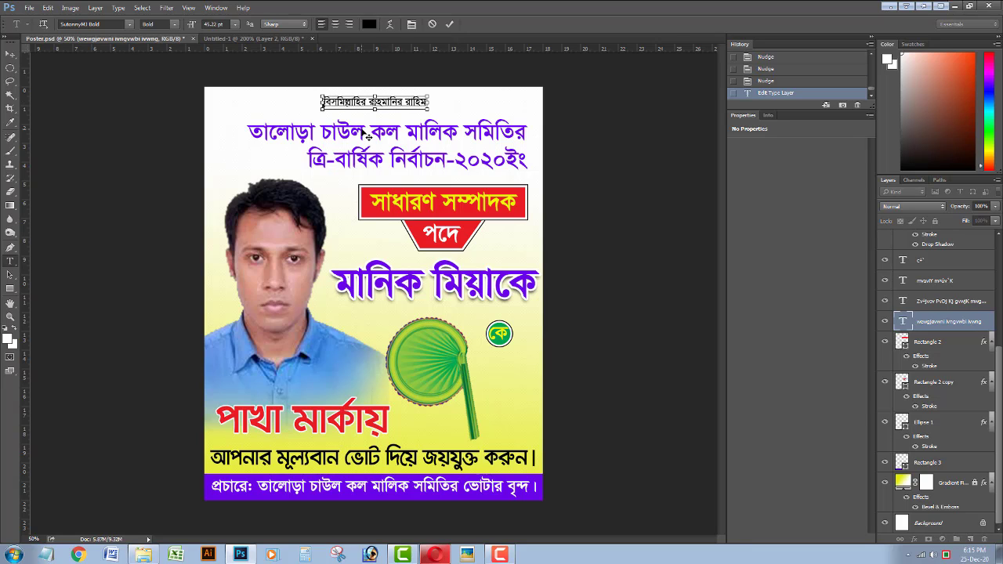
key(ctrl+Return)
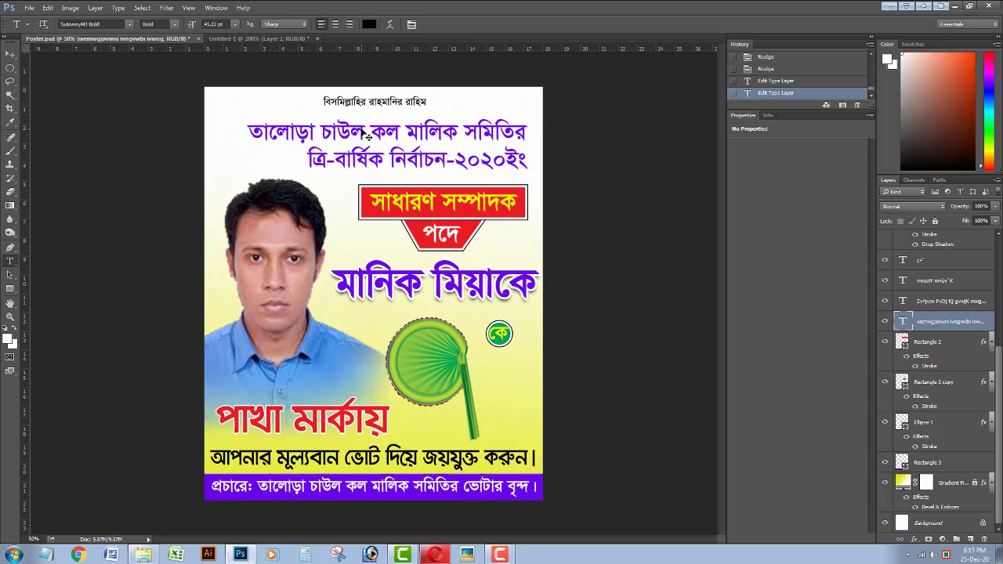
click(9, 49)
key(Right)
key(Right)
key(Right)
key(Right)
key(Right)
key(Right)
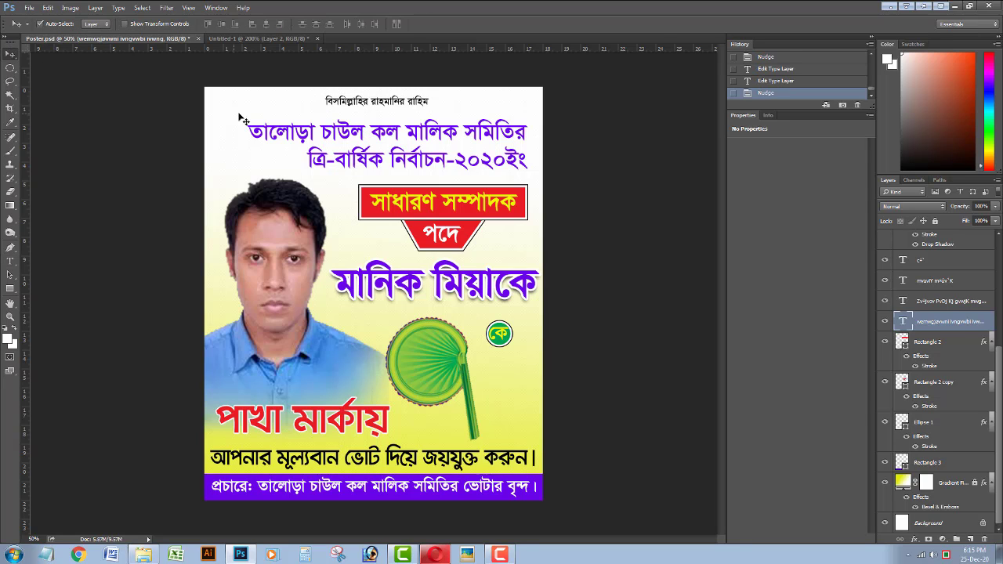
Raise the committee heading about 3 px and reposition the red post box with the পদে shape.
click(328, 136)
key(shift+Up)
drag(375, 233, 464, 223)
key(Up)
key(Up)
key(Up)
key(Up)
key(Up)
key(Up)
key(Up)
key(Up)
key(Up)
key(Up)
key(Up)
key(Up)
key(Up)
key(Up)
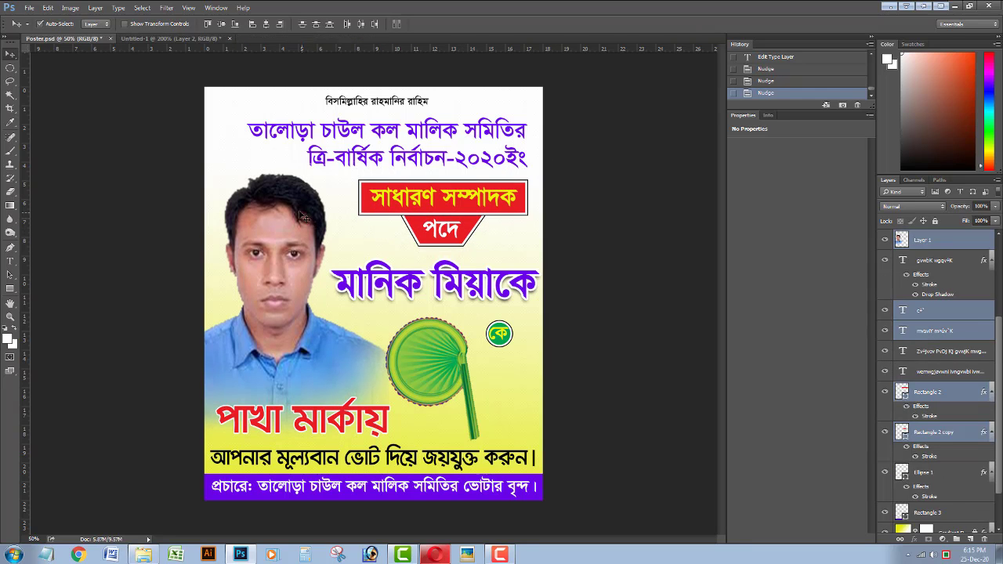
key(Up)
key(Up)
key(Up)
key(Up)
key(Up)
key(Up)
key(Up)
key(Up)
key(Up)
key(Up)
key(Up)
key(Up)
key(Up)
key(Up)
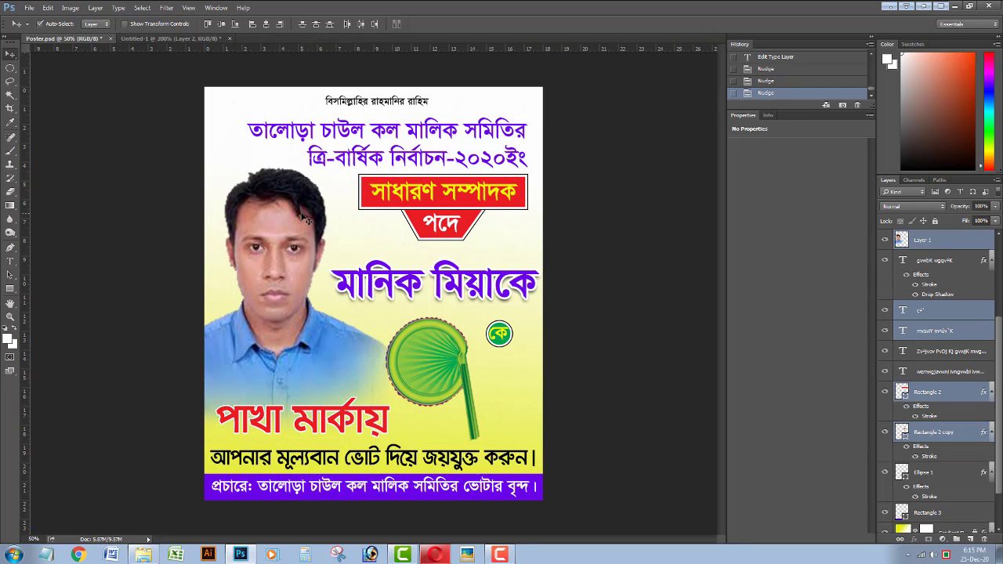
key(Down)
key(Down)
key(Down)
Raise the candidate's name about 10 px and nudge the fan symbol up.
click(467, 293)
click(453, 292)
key(shift+Up)
key(shift+Up)
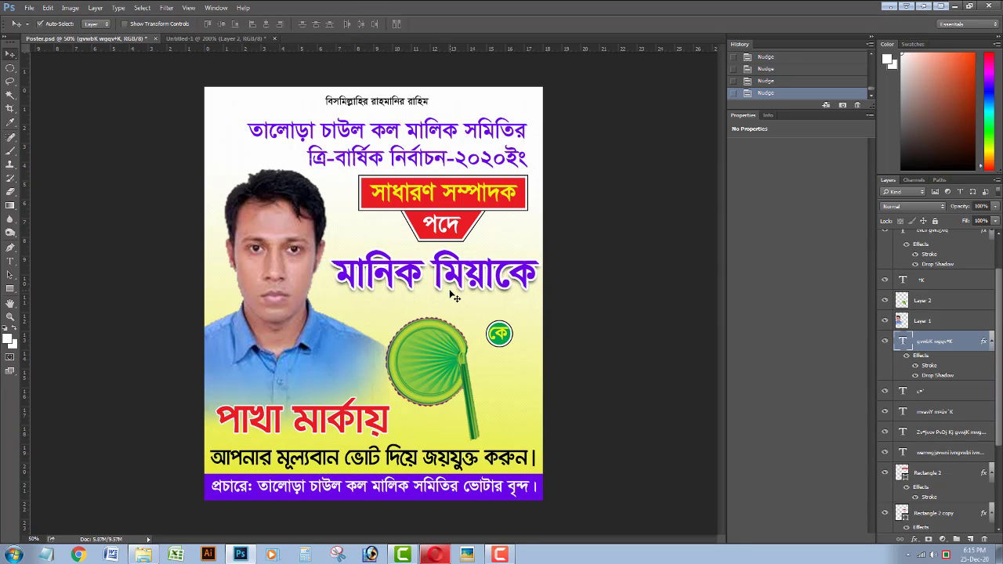
key(Down)
key(Down)
key(Down)
key(Down)
click(439, 337)
key(Up)
key(Up)
Enlarge the কে badge and shift it up and to the right.
drag(494, 353, 519, 335)
key(ctrl+t)
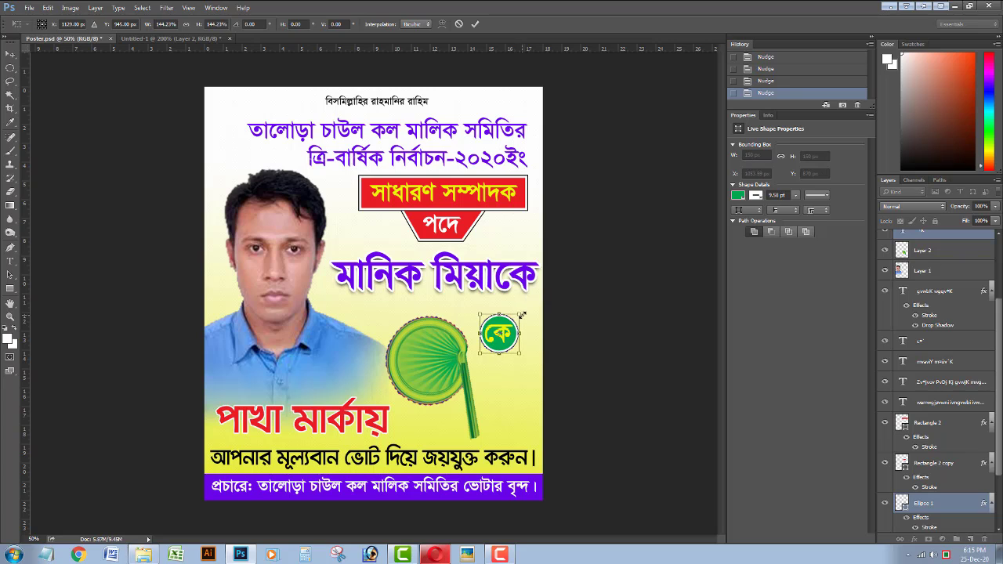
key(Return)
key(Up)
key(Up)
key(shift+Up)
key(shift+Up)
key(shift+Right)
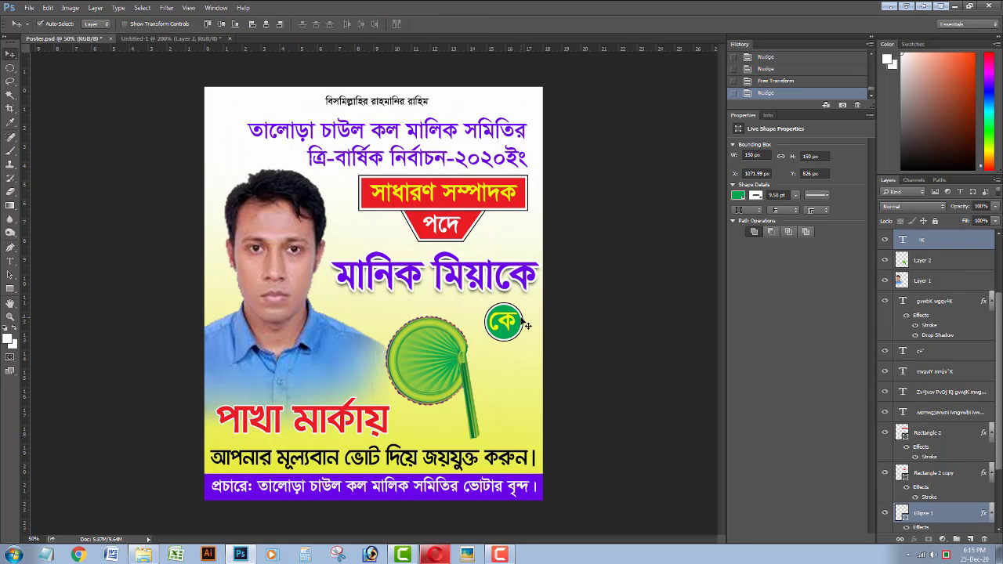
Shift the candidate's name left about 6 px and move the fan right and down.
click(496, 297)
key(Left)
key(Left)
key(Left)
key(Left)
key(Left)
key(Left)
key(Left)
key(Left)
key(Left)
key(Left)
key(Left)
key(Left)
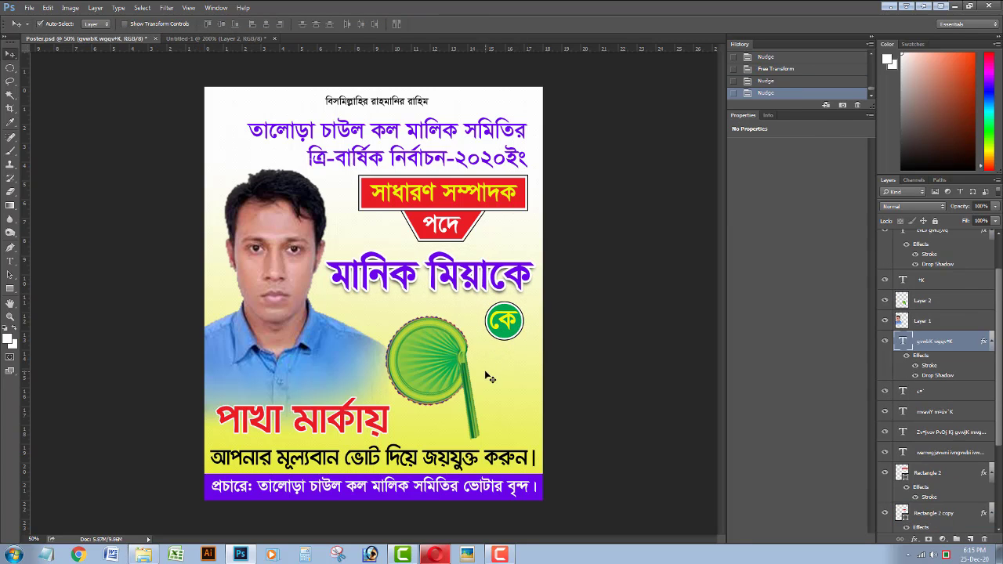
click(462, 369)
key(Right)
key(Right)
key(Right)
key(Right)
key(Down)
key(Down)
key(Down)
key(Down)
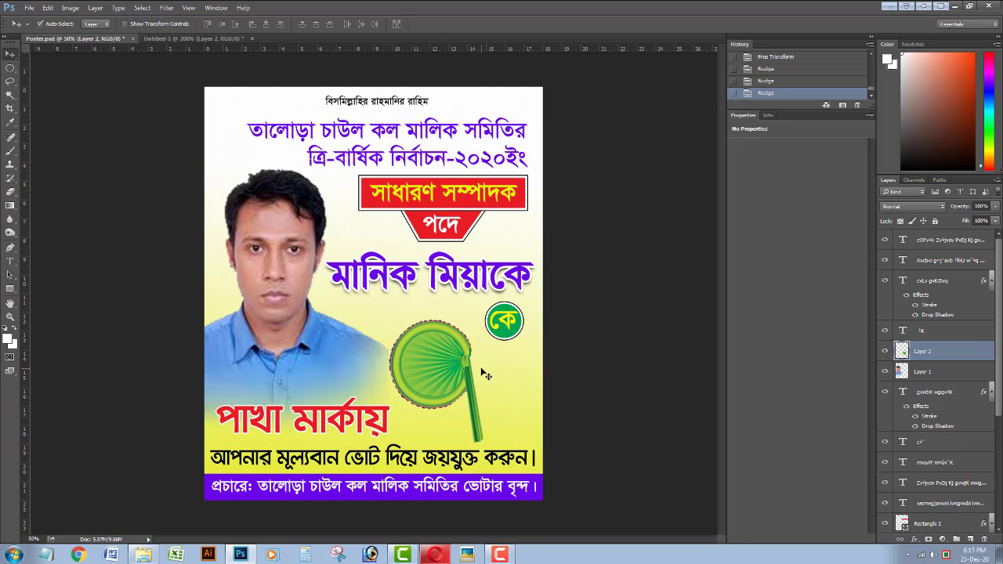
click(397, 422)
Nudge the red পাখা মার্কায় text left and down, and lower the candidate photo slightly.
click(362, 401)
click(345, 420)
key(Down)
key(Down)
key(Down)
key(Down)
key(Left)
key(Left)
key(Left)
key(Left)
click(292, 332)
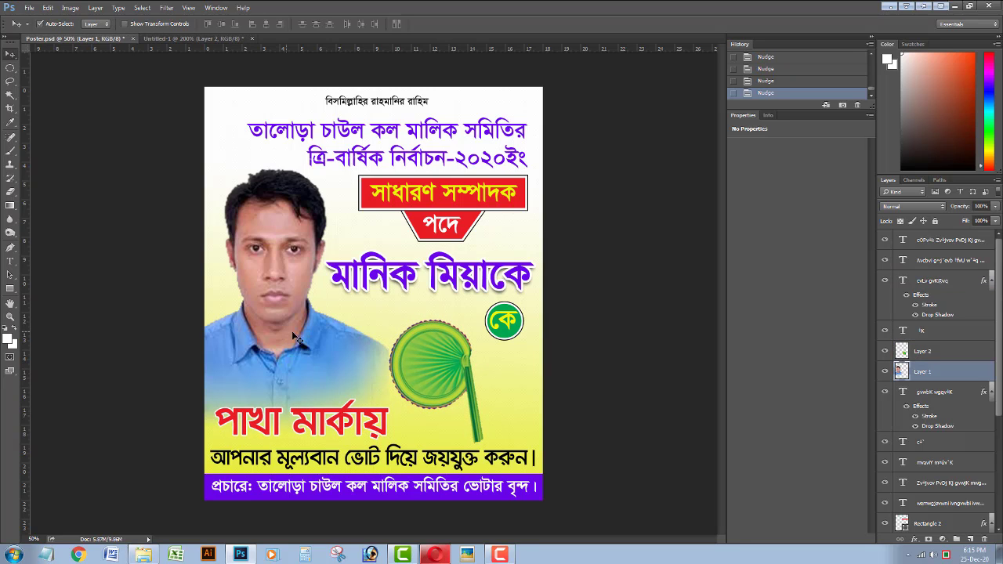
key(Down)
key(Down)
Save the poster and zoom out and in to check the spacing between elements.
key(ctrl+s)
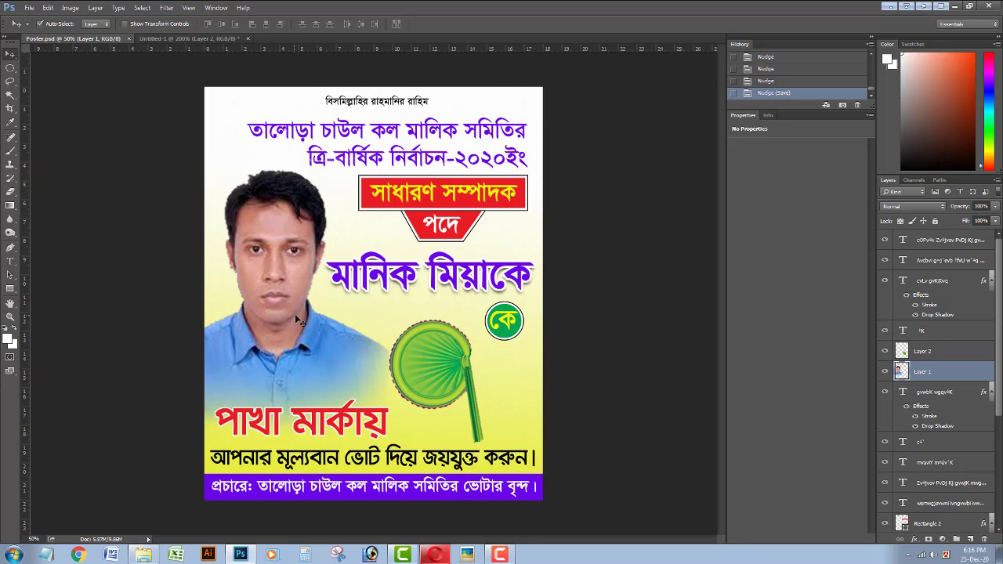
key(ctrl+minus)
key(ctrl+minus)
key(ctrl+minus)
key(ctrl+plus)
key(ctrl+plus)
key(ctrl+plus)
key(ctrl+plus)
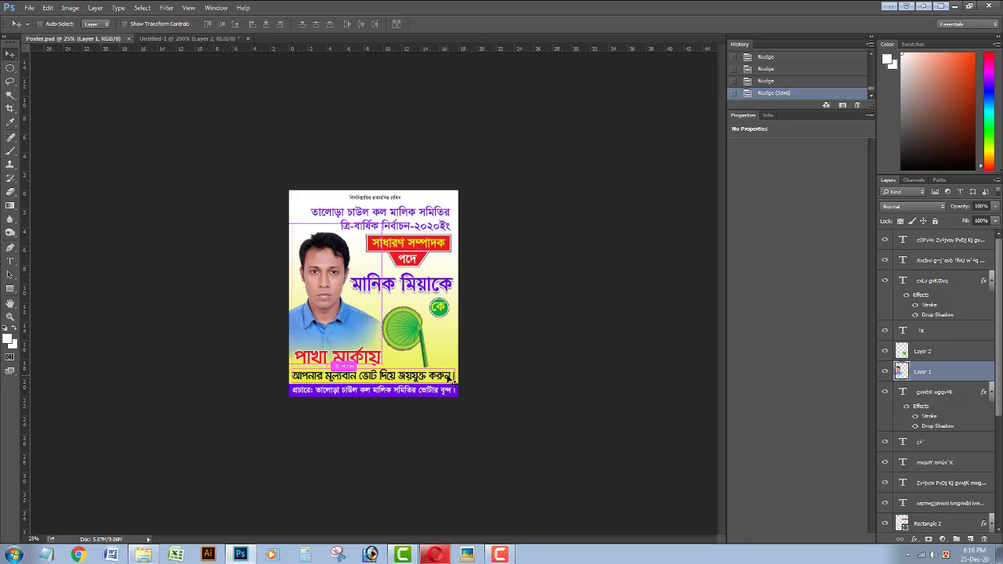
key(ctrl+minus)
key(ctrl+plus)
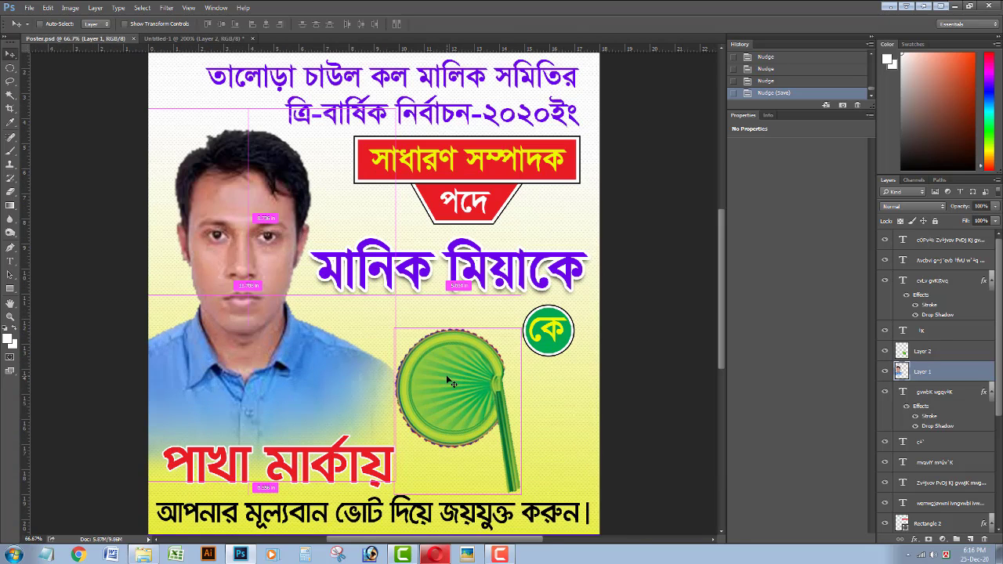
key(ctrl+minus)
Tilt the fan slightly and nudge it into its final position.
click(436, 363)
key(Down)
key(Down)
key(Down)
key(Right)
key(Right)
key(Right)
key(Right)
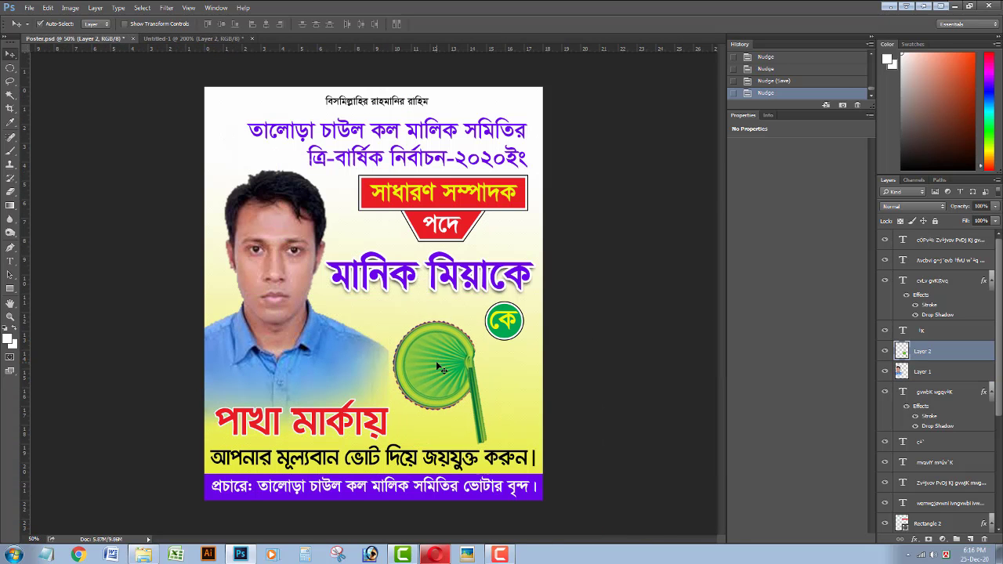
key(Left)
key(Left)
key(Left)
key(Left)
key(Left)
key(Left)
key(Left)
key(Left)
key(Left)
key(ctrl+t)
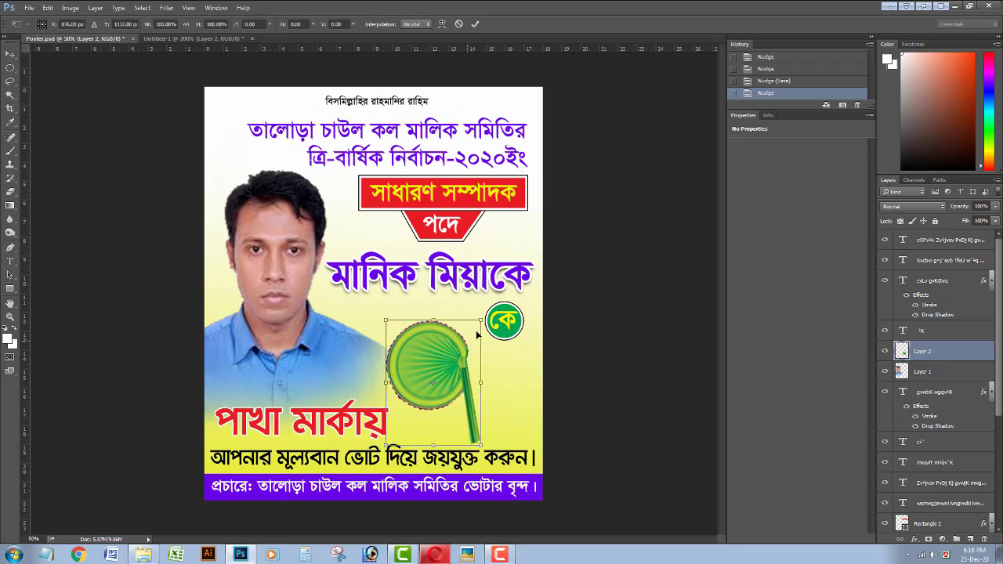
drag(480, 319, 456, 351)
key(Return)
key(Left)
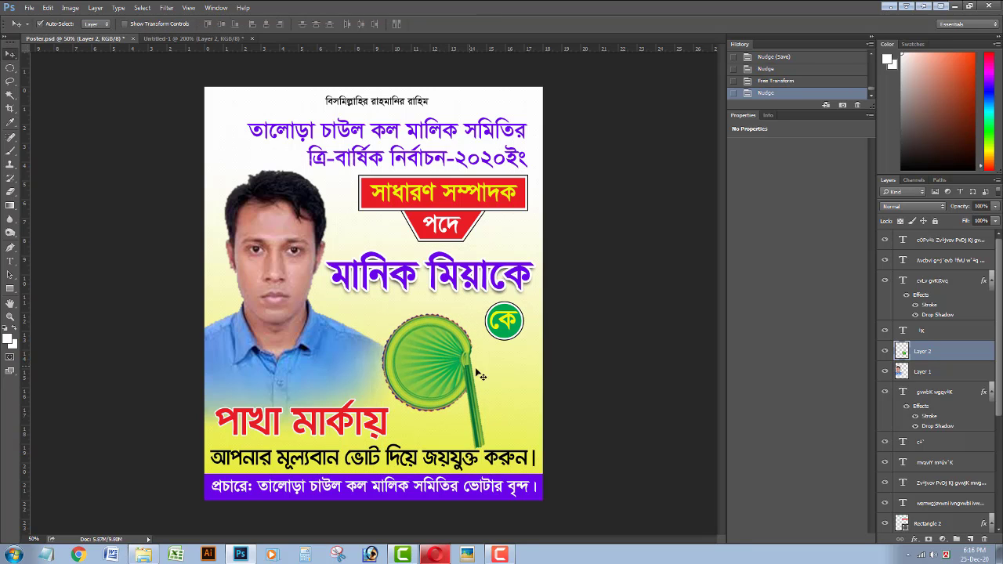
Open the fan layer's Layer Style and leave the bevel texture switched off.
right_click(904, 353)
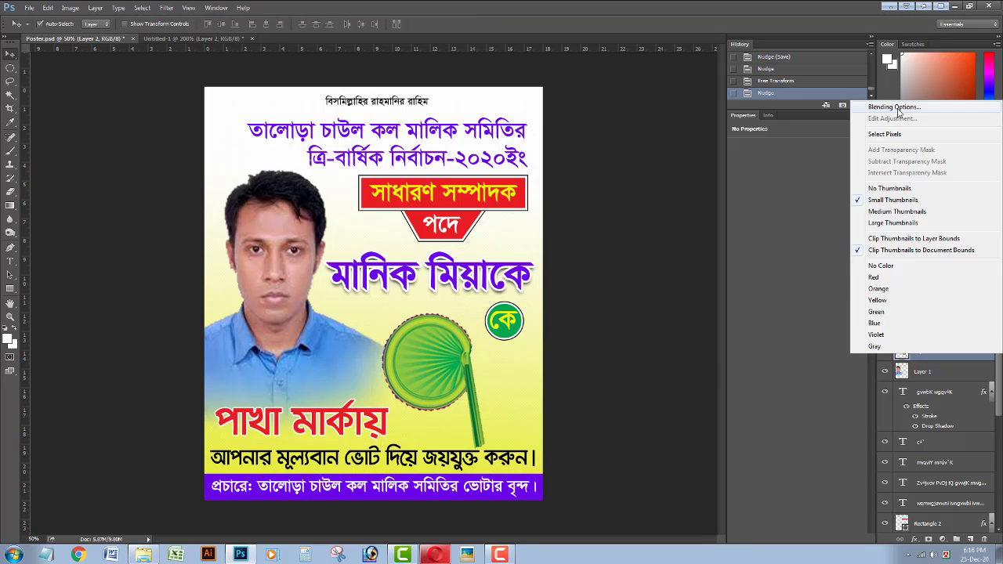
click(901, 102)
click(610, 167)
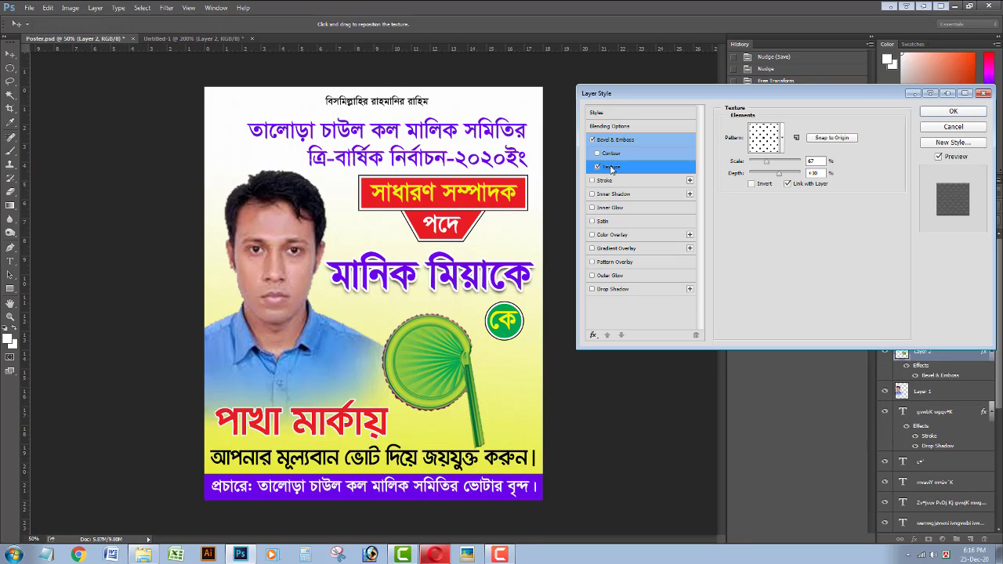
click(598, 167)
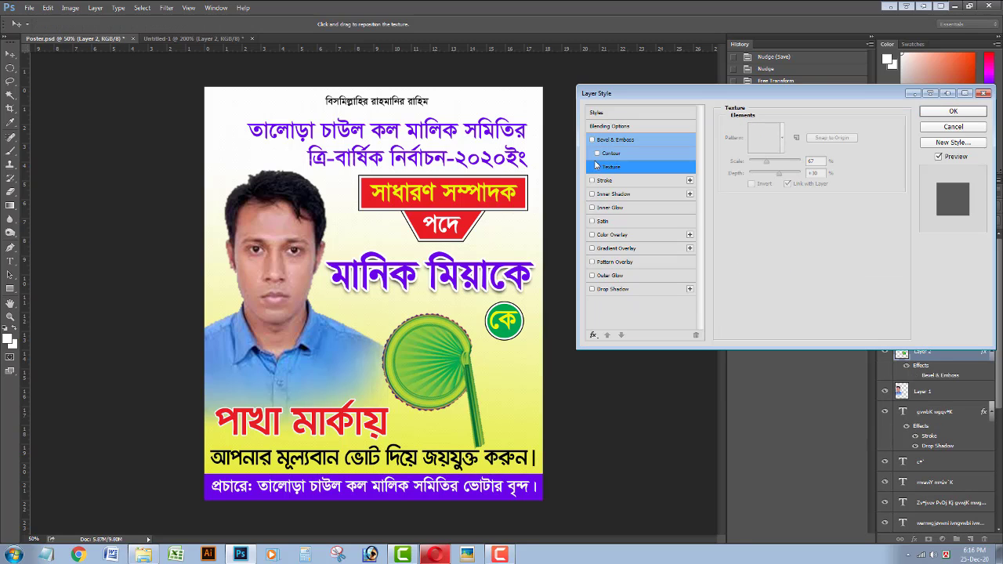
Add a tight white drop shadow with 4 px distance and 15% spread.
click(602, 290)
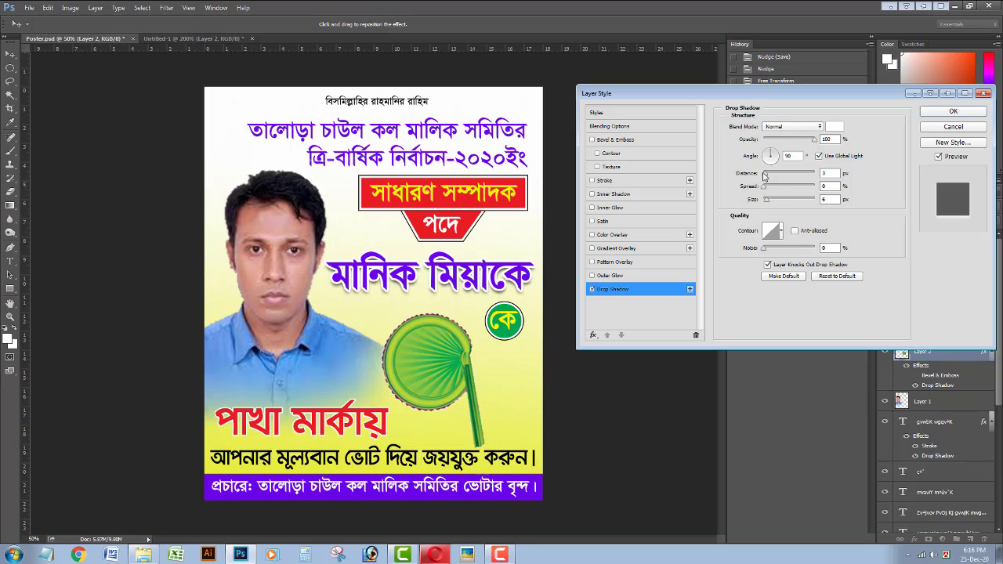
drag(767, 174, 772, 175)
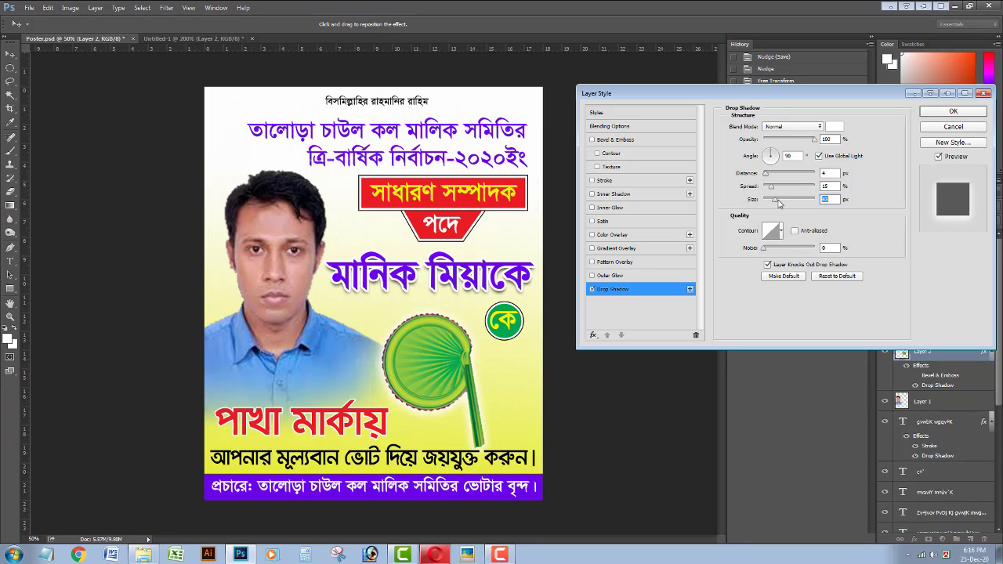
drag(779, 203, 591, 115)
click(834, 127)
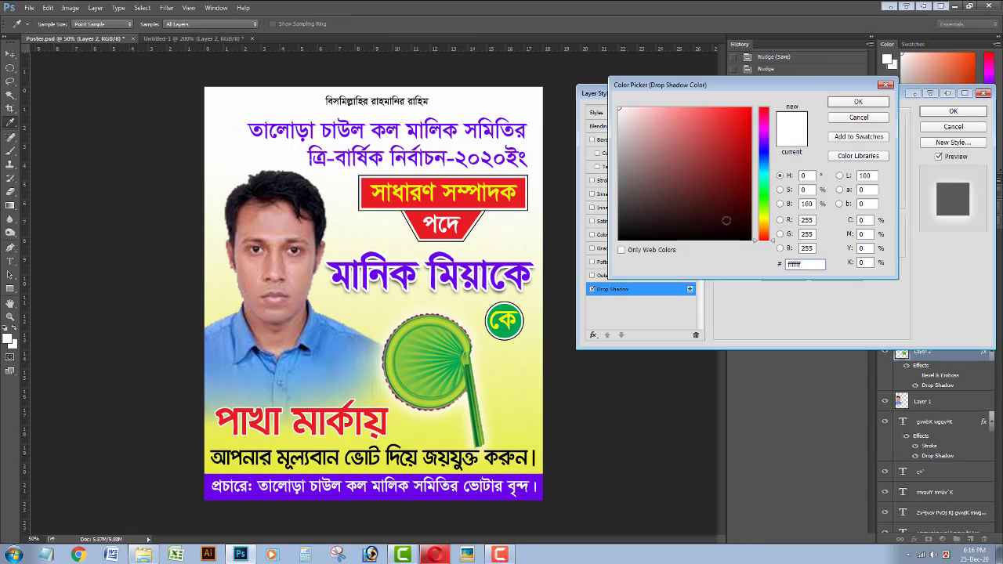
key(Return)
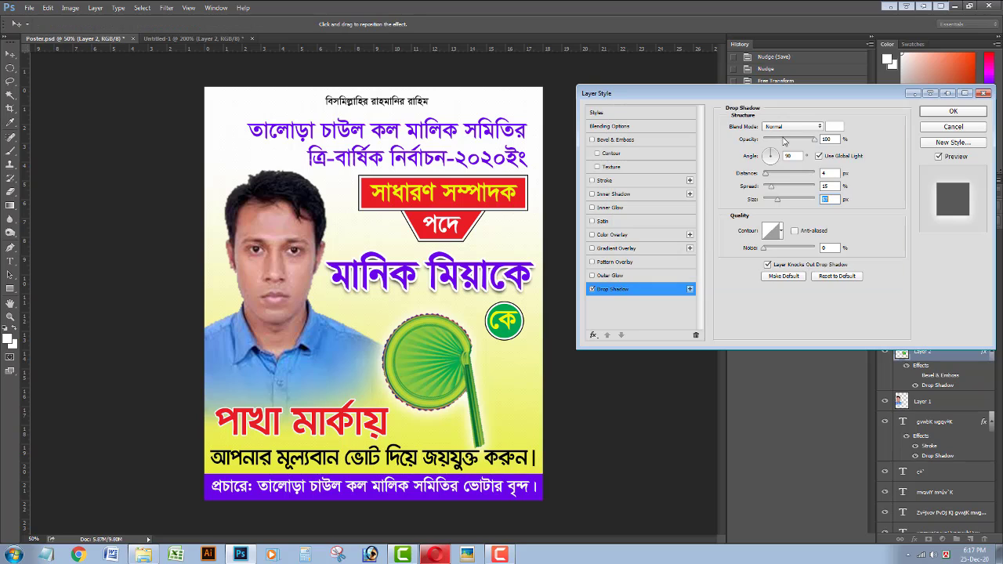
drag(776, 202, 769, 202)
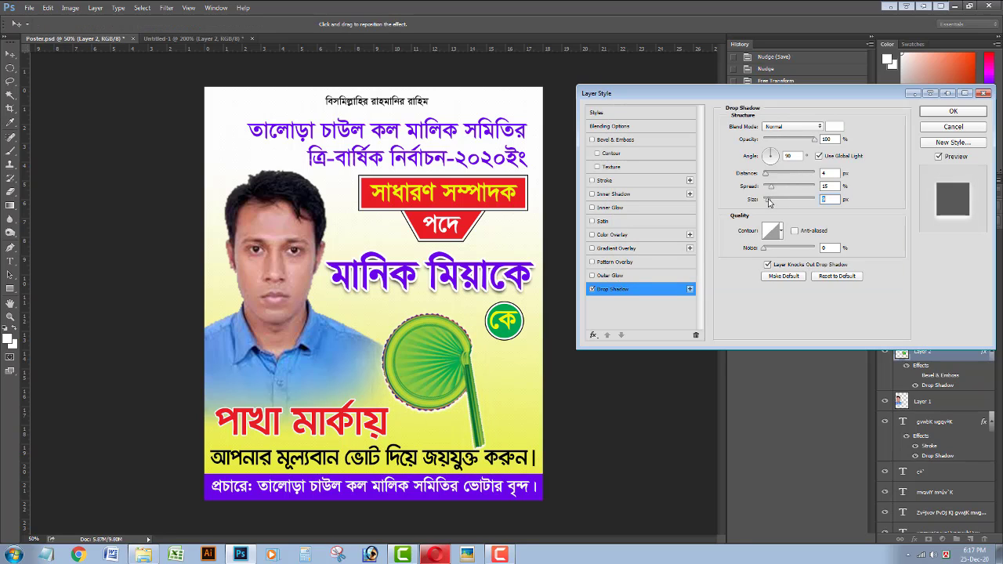
Apply the shadow style, then rotate the fan slightly clockwise and nudge it into place.
key(Return)
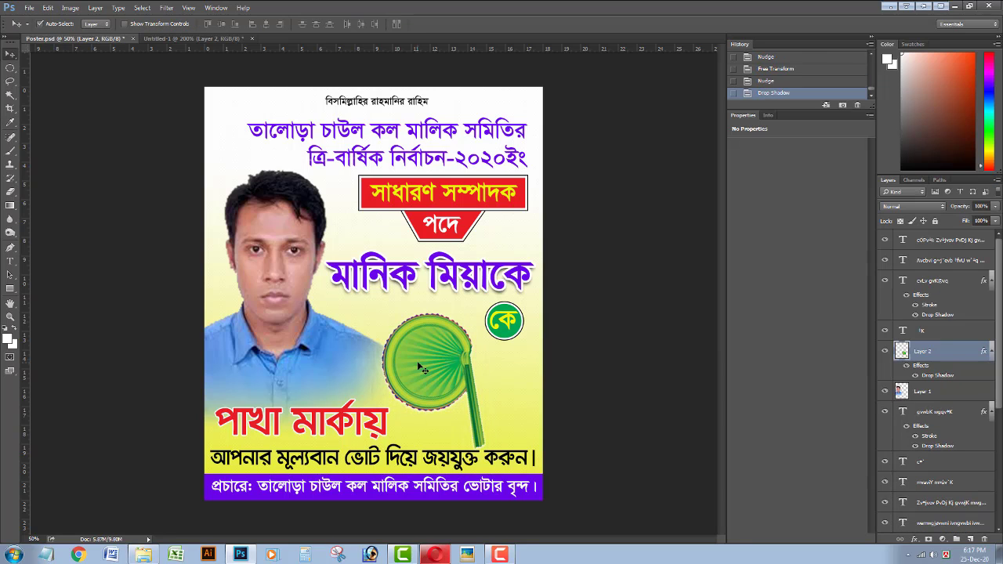
key(Right)
key(Right)
key(Right)
key(Right)
key(Right)
key(Right)
key(Right)
key(Right)
key(Right)
key(Right)
key(ctrl+t)
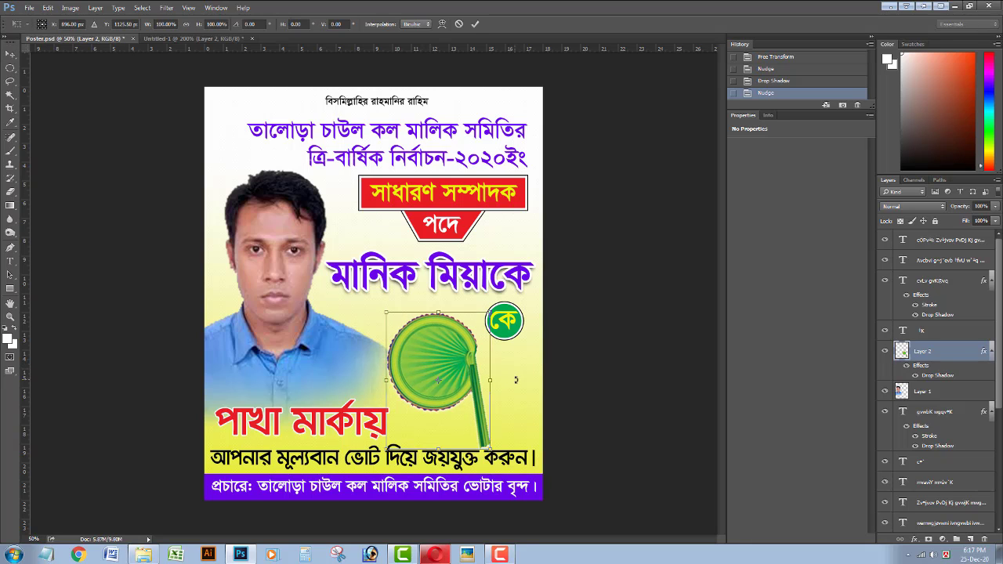
drag(515, 379, 515, 384)
key(Return)
key(Up)
key(Up)
key(Up)
key(Up)
key(Up)
key(Up)
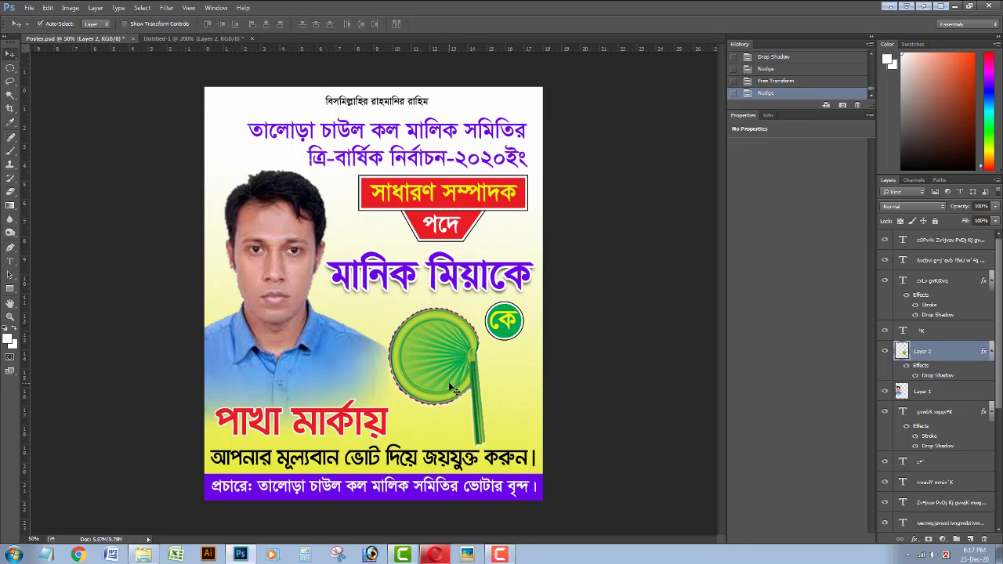
Trim the tip of the fan handle with a rectangular selection and save.
key(m)
drag(459, 437, 511, 439)
key(ctrl+d)
right_click(10, 68)
click(62, 69)
key(Delete)
key(ctrl+d)
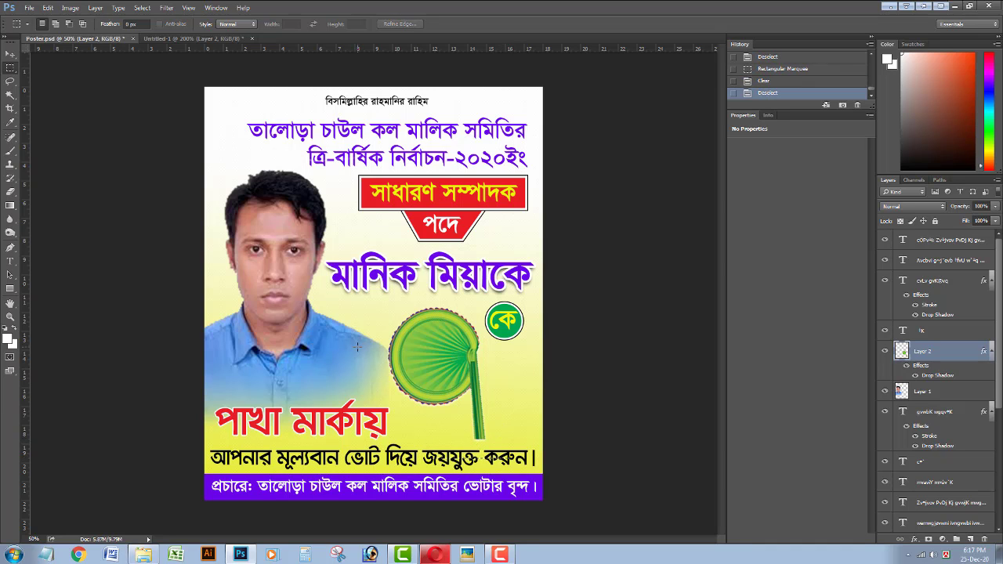
key(ctrl+s)
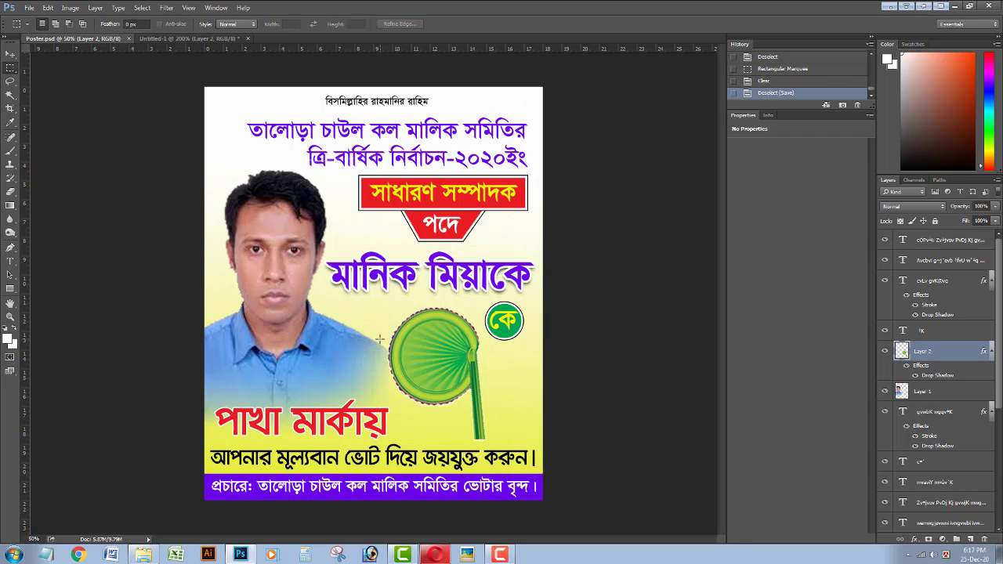
Shrink the fan slightly to about 97%.
click(10, 55)
key(ctrl+t)
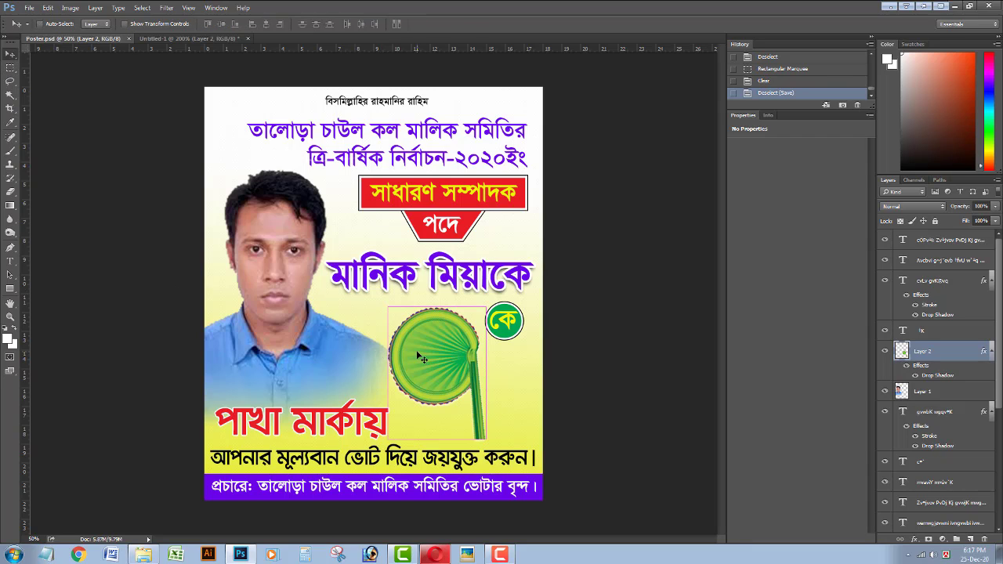
drag(486, 307, 485, 311)
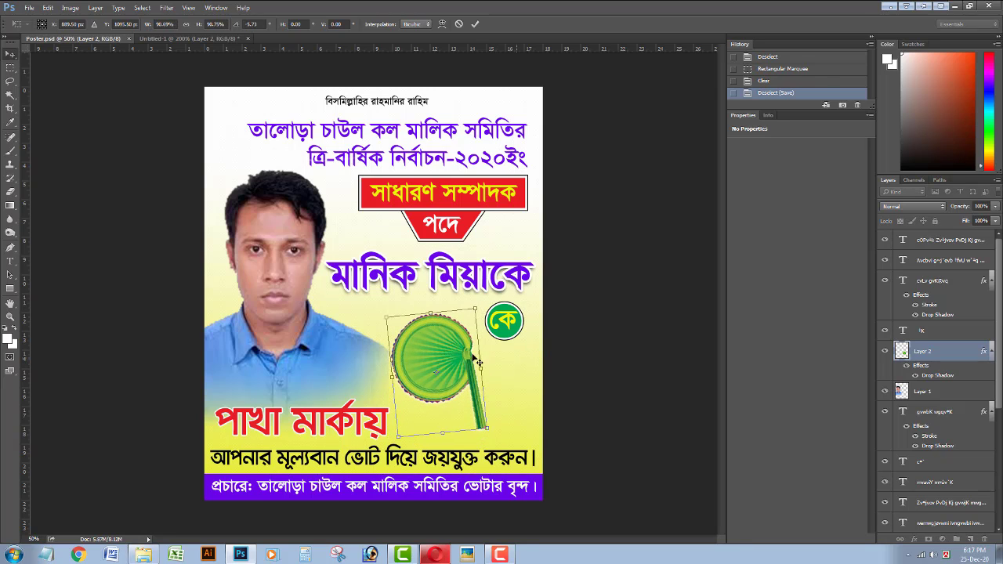
key(Return)
Make the কে circle badge smaller, nudge it up, and save.
click(517, 322)
key(ctrl+t)
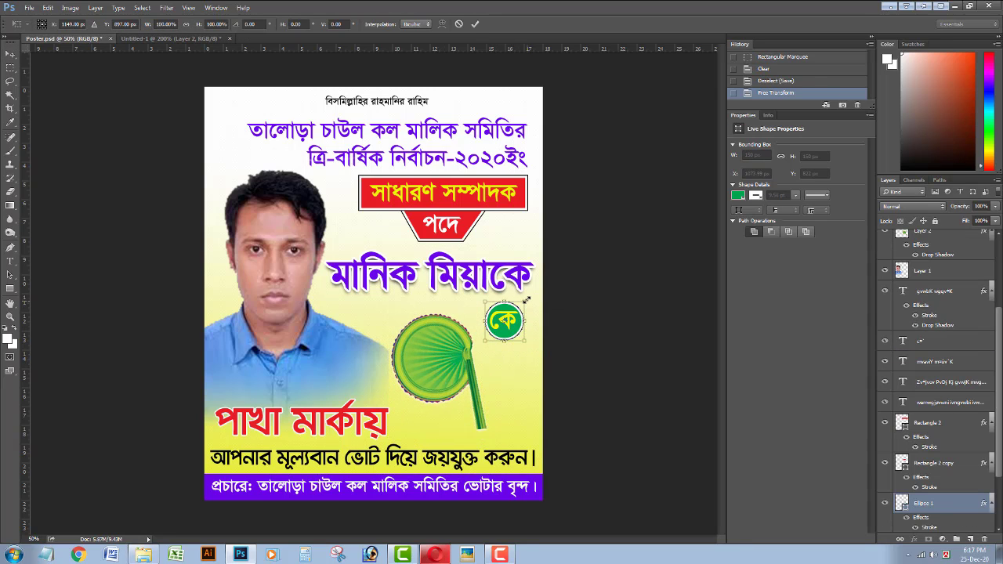
key(Return)
key(Up)
key(Up)
key(Up)
key(Up)
key(Up)
key(Up)
key(Up)
key(Up)
key(Up)
key(Up)
key(Up)
key(Up)
key(Up)
key(Up)
key(Up)
key(Up)
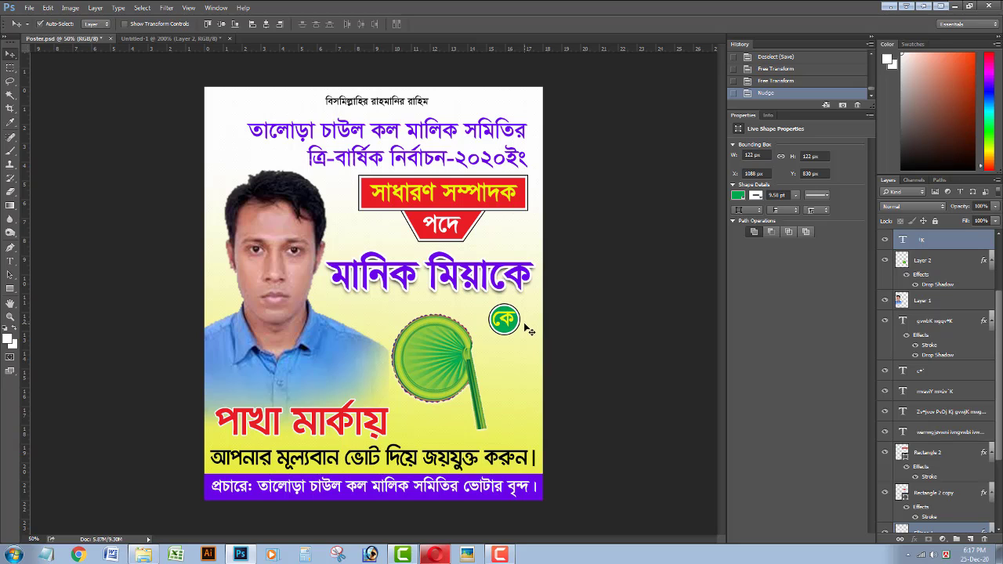
click(519, 368)
key(ctrl+s)
Stretch the পাখা মার্কায় text wider to the right, lower it slightly, and save.
click(373, 421)
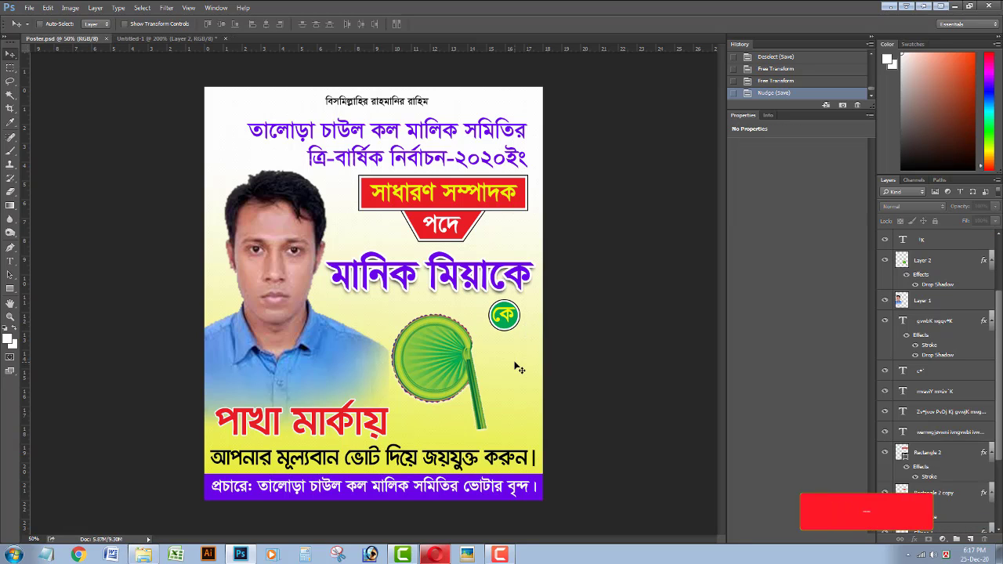
key(ctrl+t)
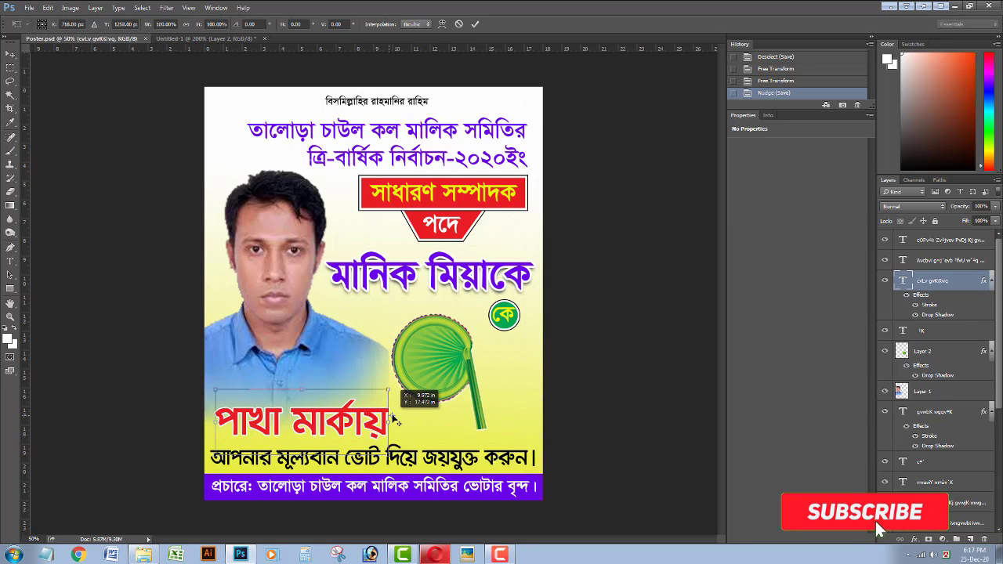
drag(391, 416, 398, 424)
key(Return)
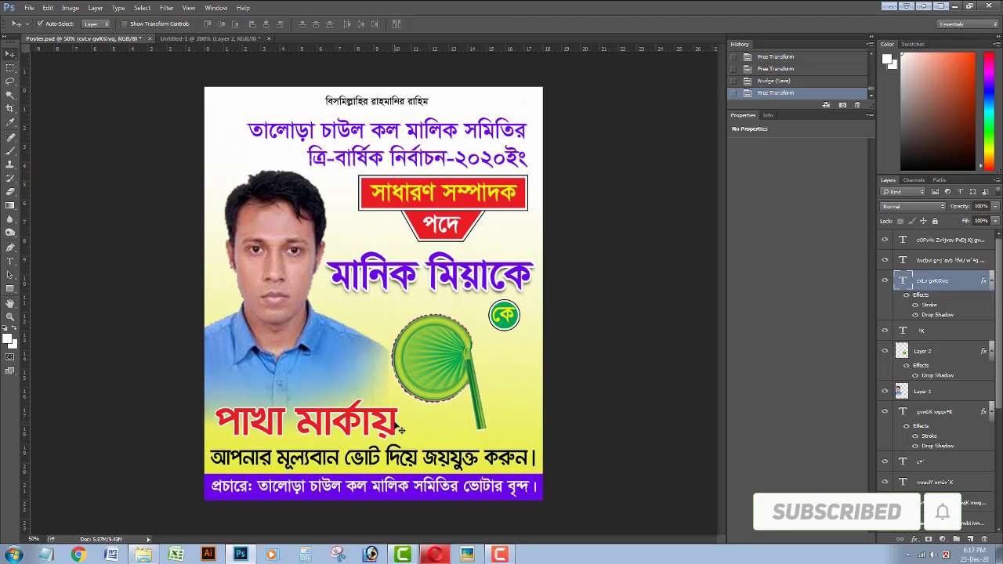
key(Down)
key(Down)
key(Down)
key(Down)
click(440, 424)
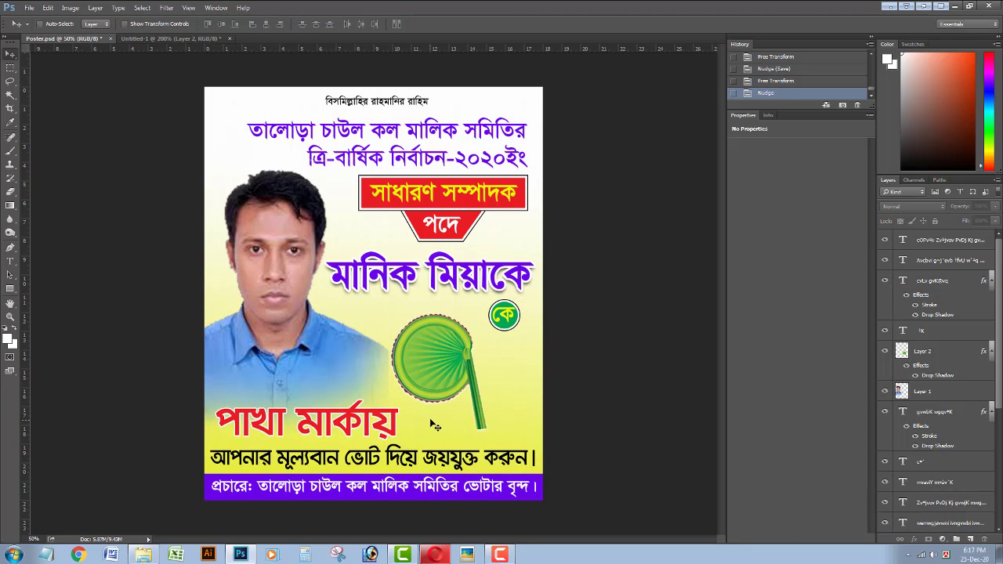
key(ctrl+s)
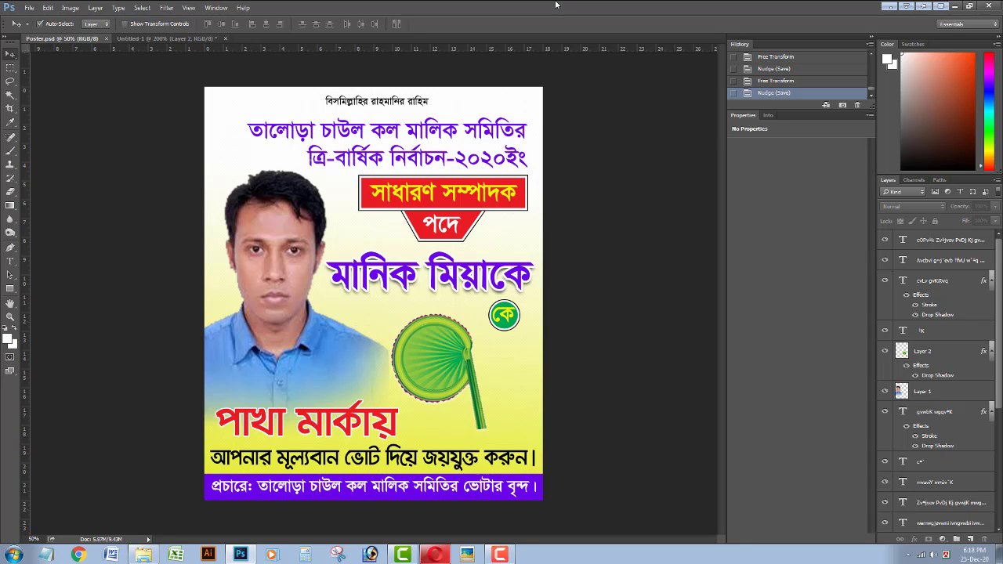
Resize the fan, trying about 117% before scaling back and shifting it left.
click(441, 376)
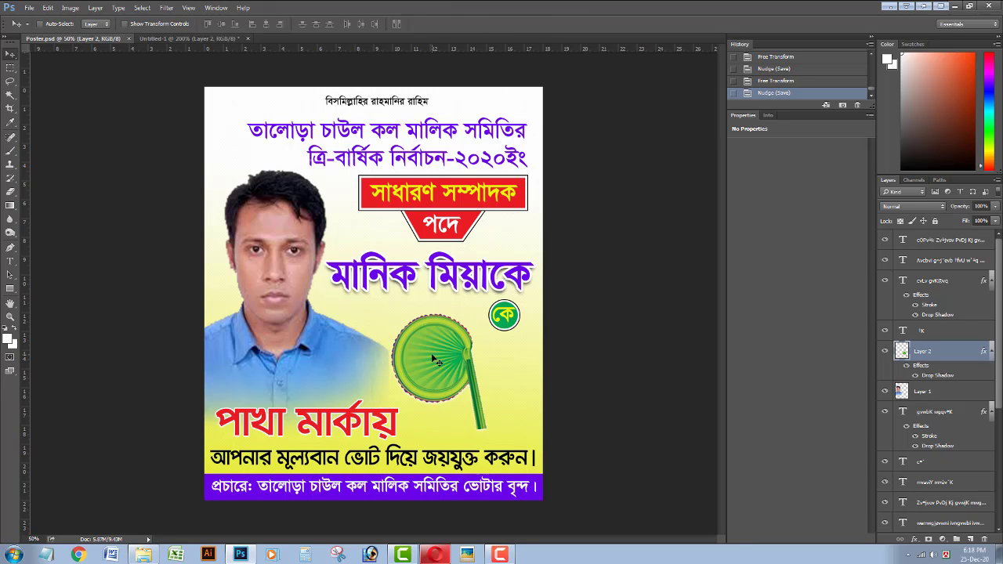
key(ctrl+t)
mouse_move(487, 314)
mouse_down()
mouse_move(504, 296)
mouse_move(490, 306)
mouse_up()
drag(453, 342, 450, 343)
key(Return)
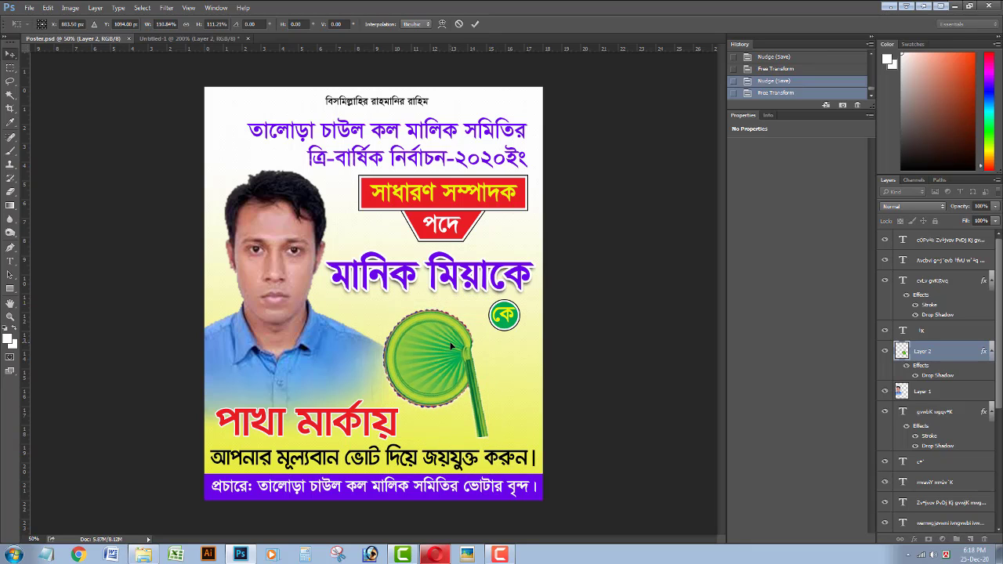
key(Up)
key(Up)
Move the candidate photo a little to the left and save.
click(303, 354)
key(Right)
key(Right)
key(Right)
key(Right)
key(Right)
key(Right)
key(Right)
key(Right)
key(Right)
key(Right)
key(Right)
key(Right)
key(Right)
key(Right)
key(Right)
key(Right)
key(Right)
key(Right)
key(Right)
key(Right)
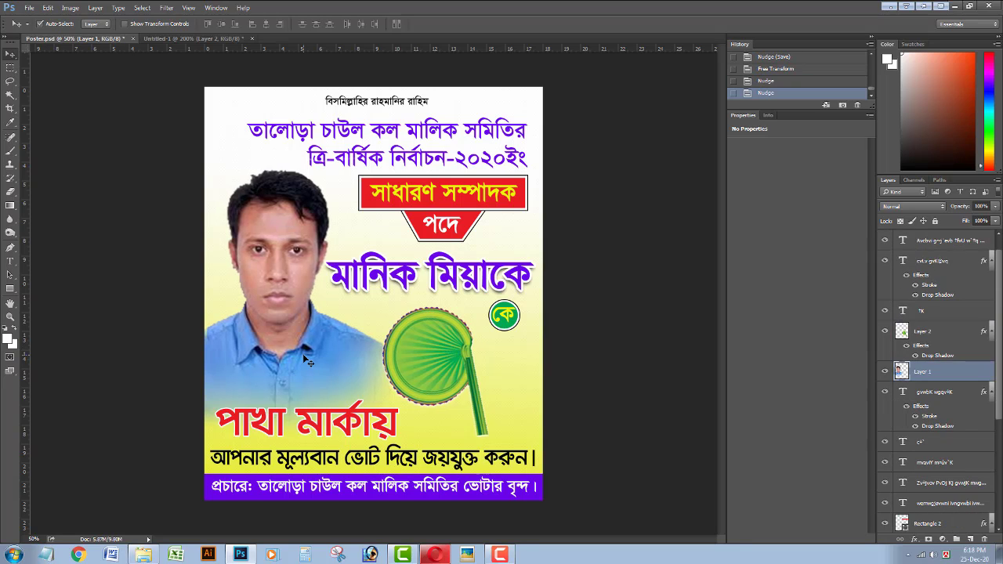
key(Left)
key(Left)
key(Left)
key(Left)
key(Left)
key(Left)
key(Left)
key(Left)
key(Left)
key(Left)
key(Left)
key(Left)
key(Left)
key(Left)
key(Left)
key(Left)
key(Left)
key(Left)
key(Left)
key(Left)
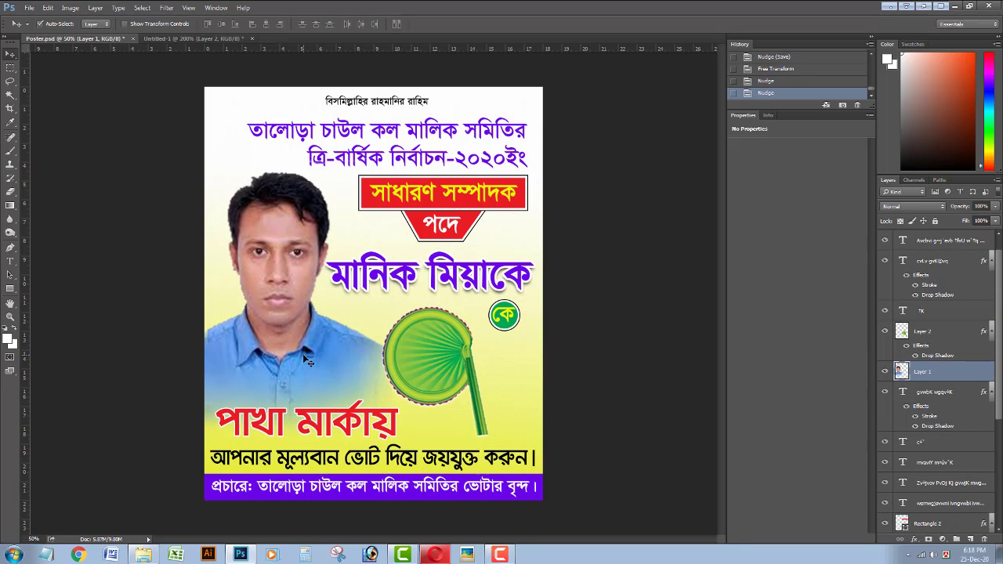
key(Left)
key(Left)
key(Left)
key(Left)
key(Left)
key(Left)
key(Left)
key(Left)
key(ctrl+s)
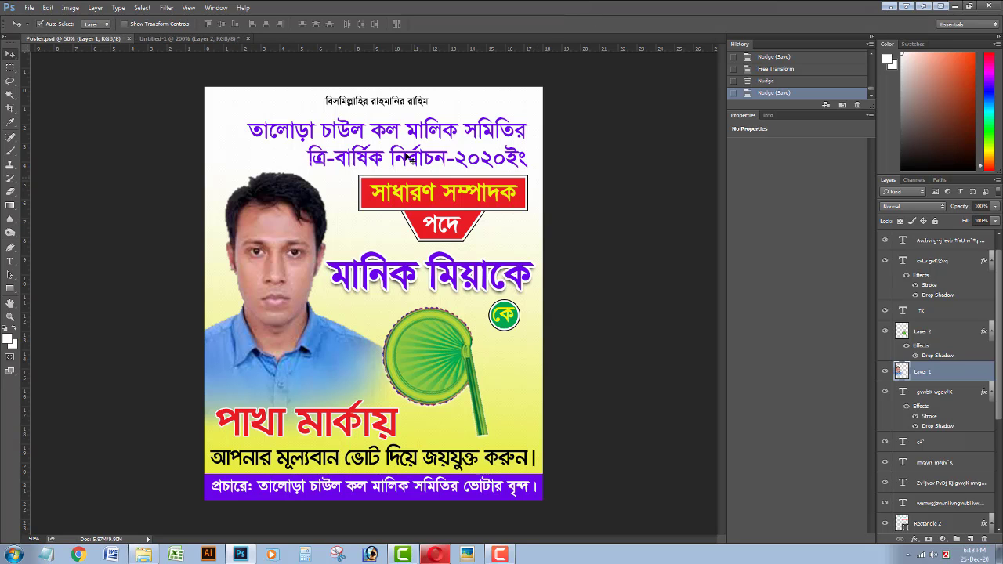
Nudge the title text up slightly and save the poster.
click(407, 158)
key(Up)
key(Up)
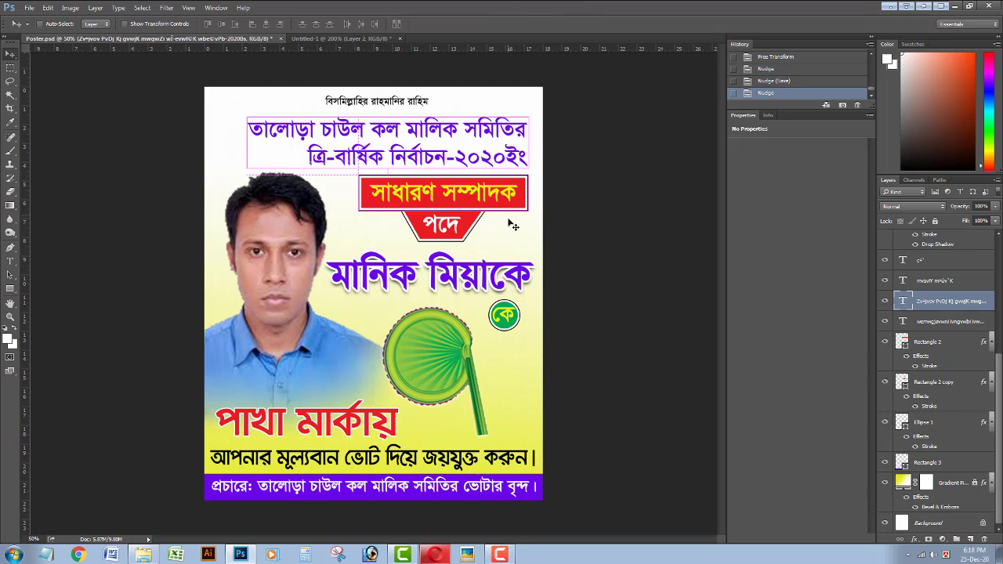
key(ctrl+s)
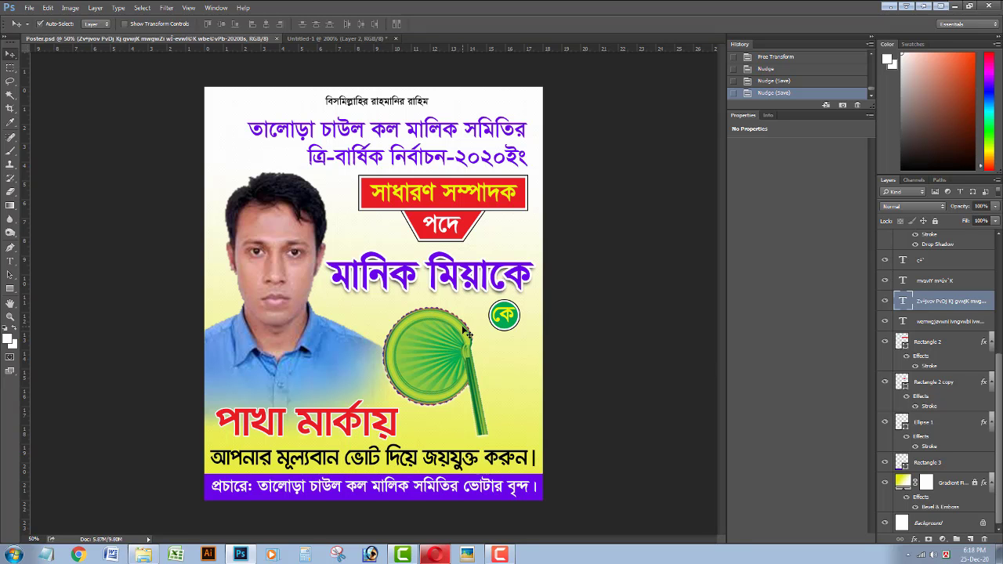